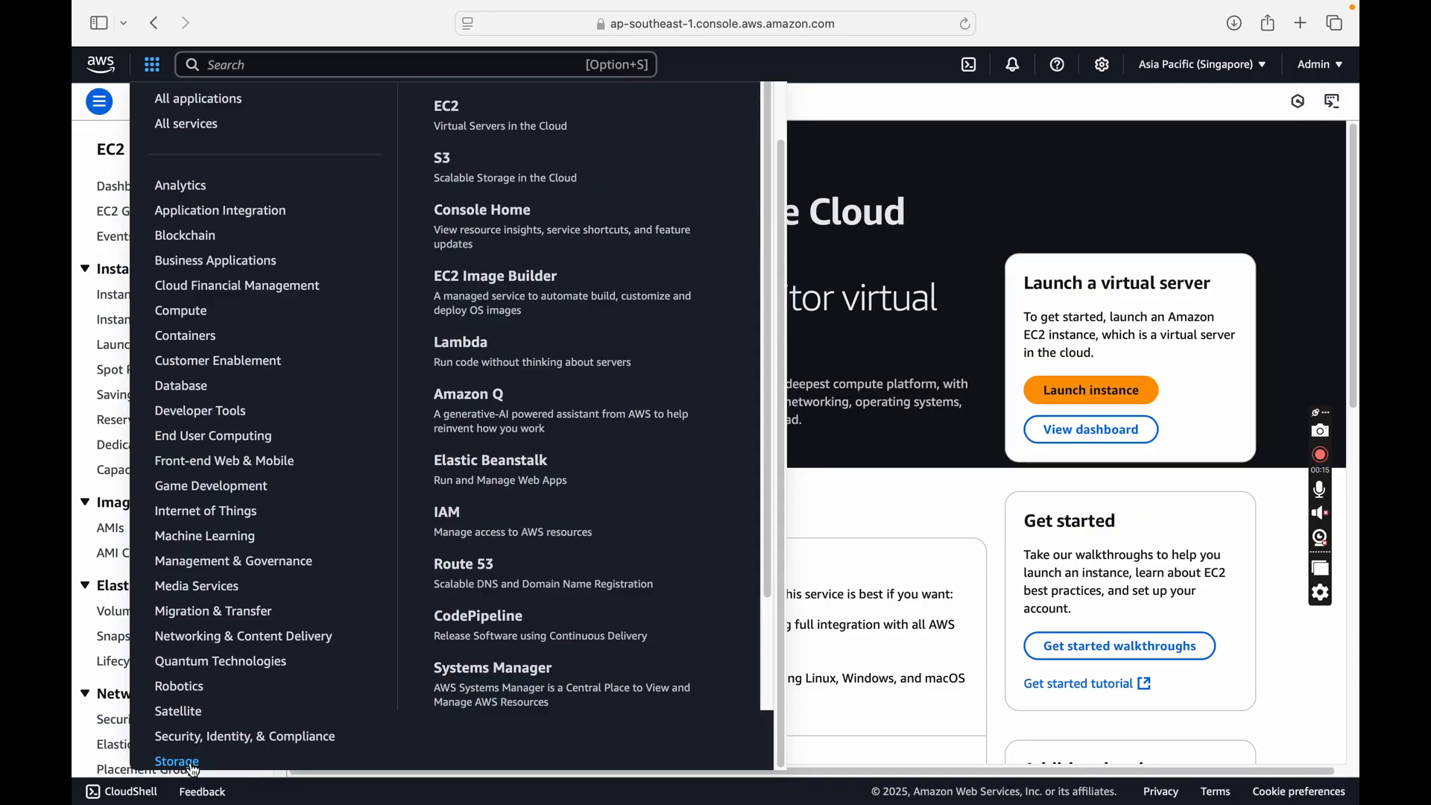
Open the S3 service from the Storage category and look over its overview page.
{"action": "left_click", "coordinate": [179, 762]}
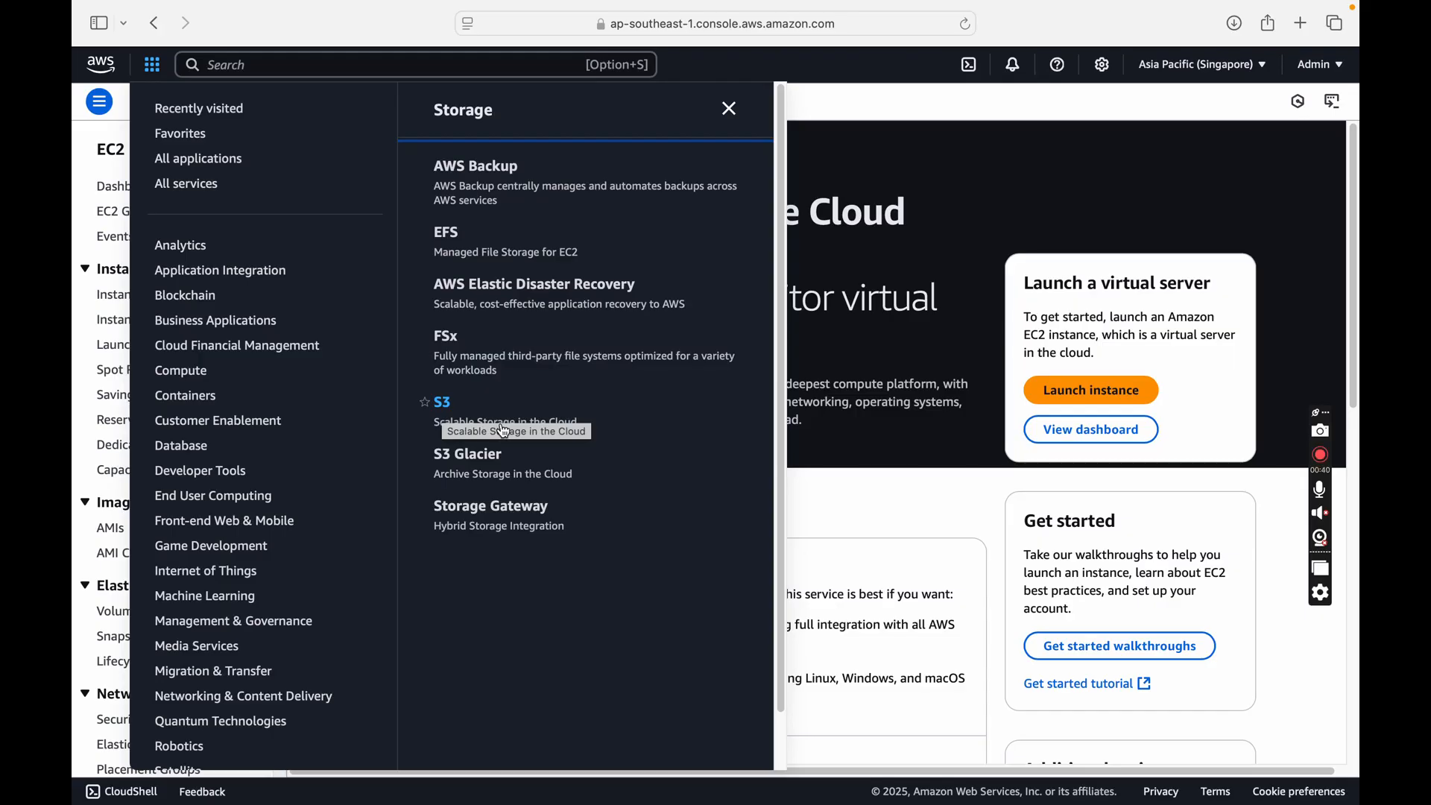
{"action": "left_click", "coordinate": [443, 403]}
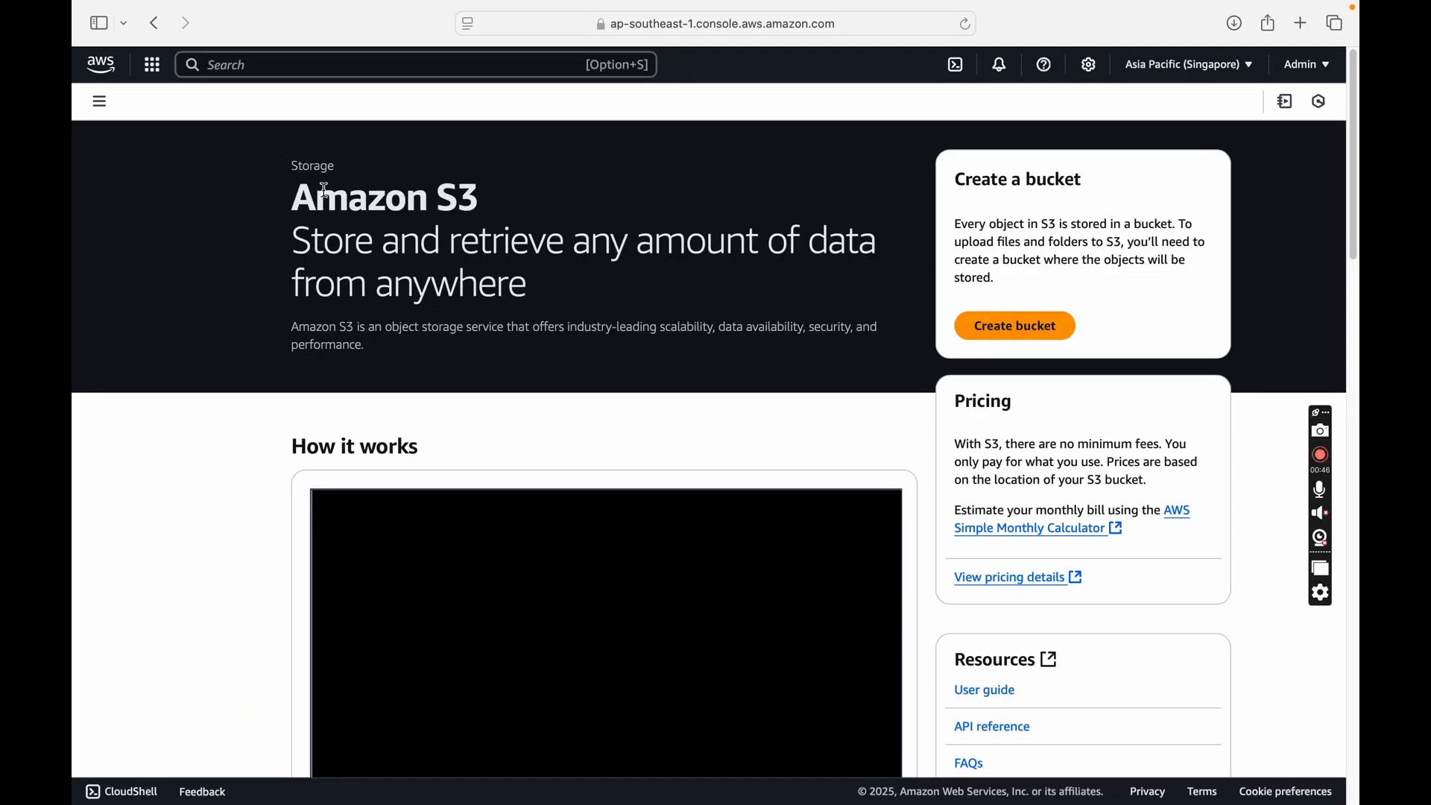
{"action": "mouse_move", "coordinate": [1355, 163]}
{"action": "left_mouse_down"}
{"action": "mouse_move", "coordinate": [1355, 187]}
{"action": "mouse_move", "coordinate": [1354, 163]}
{"action": "left_mouse_up"}
{"action": "left_click_drag", "start_coordinate": [301, 236], "coordinate": [715, 278]}
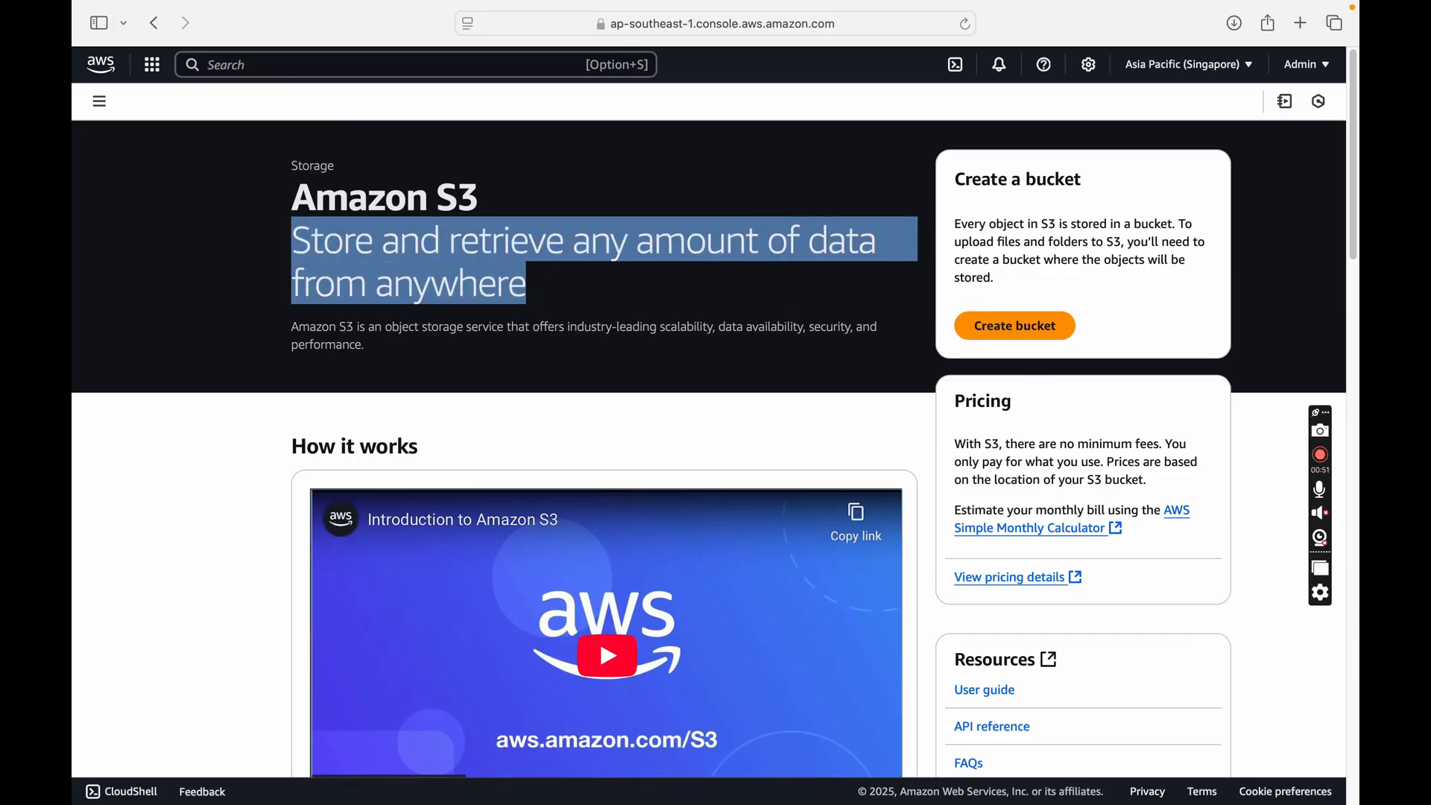
{"action": "left_click_drag", "start_coordinate": [1355, 195], "coordinate": [1355, 271]}
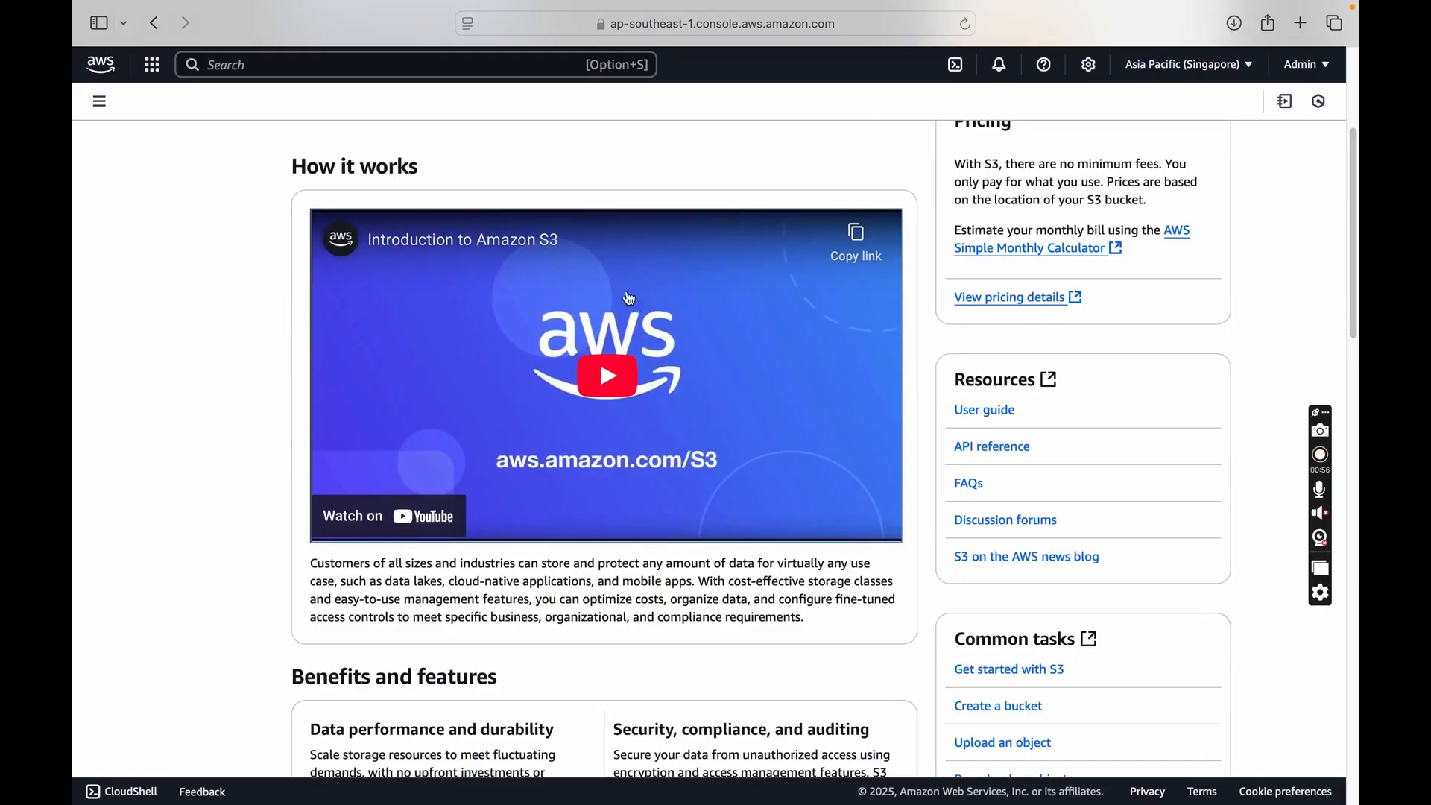
{"action": "left_click_drag", "start_coordinate": [1356, 290], "coordinate": [1357, 545]}
{"action": "left_click_drag", "start_coordinate": [1355, 422], "coordinate": [1335, 58]}
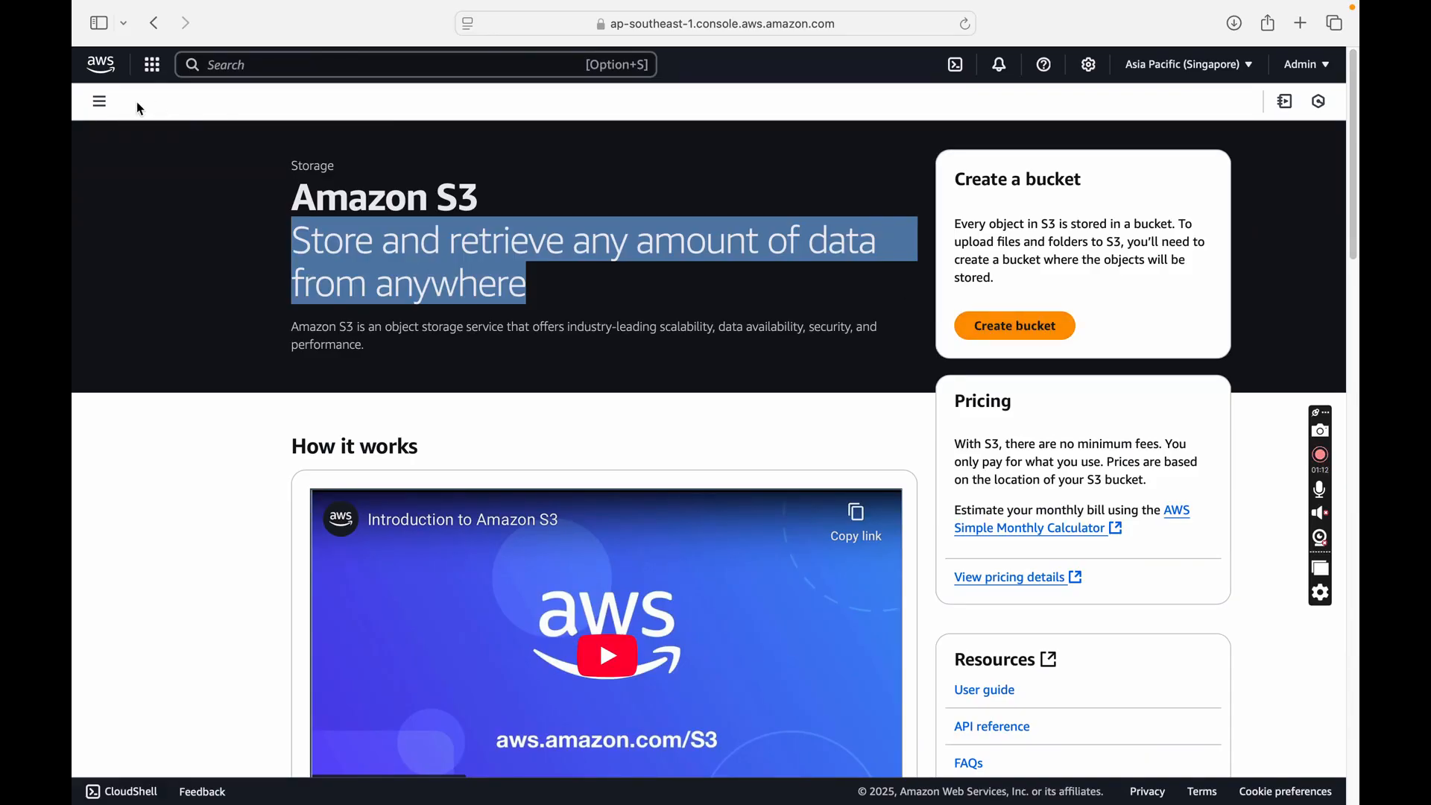
Start a new general purpose bucket and name it my-s3-static-website-bucket.
{"action": "left_click", "coordinate": [99, 102]}
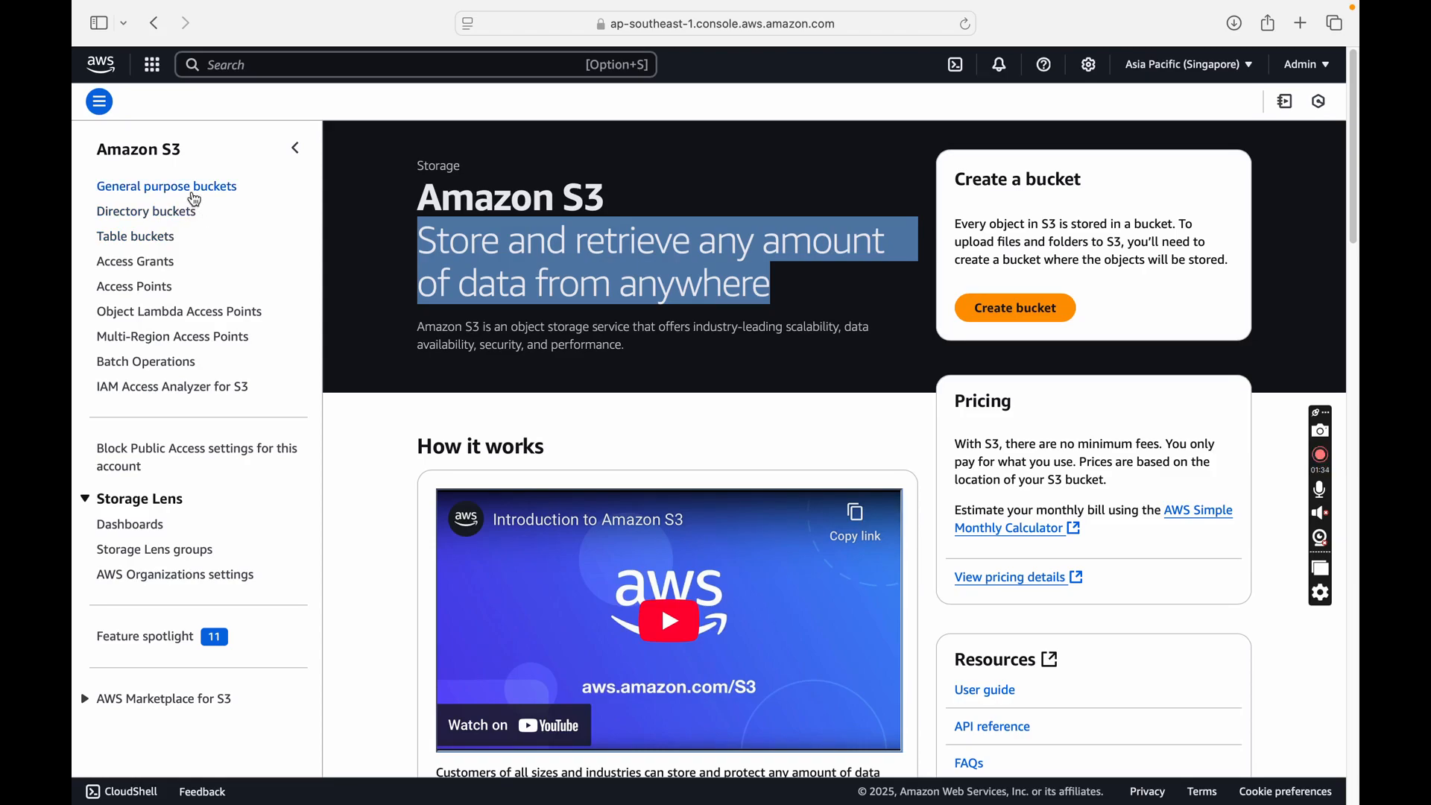
{"action": "left_click", "coordinate": [192, 195]}
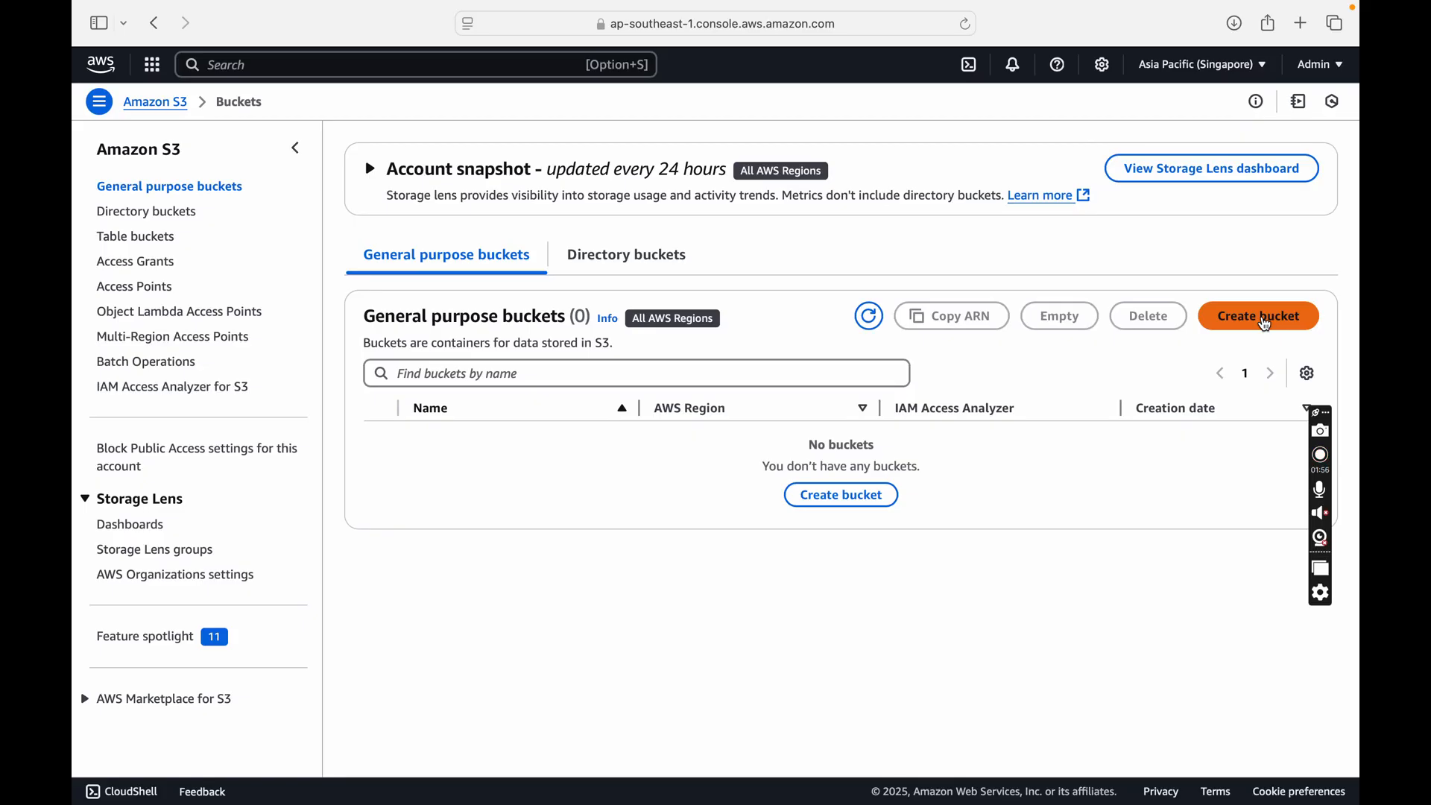
{"action": "left_click", "coordinate": [1264, 323]}
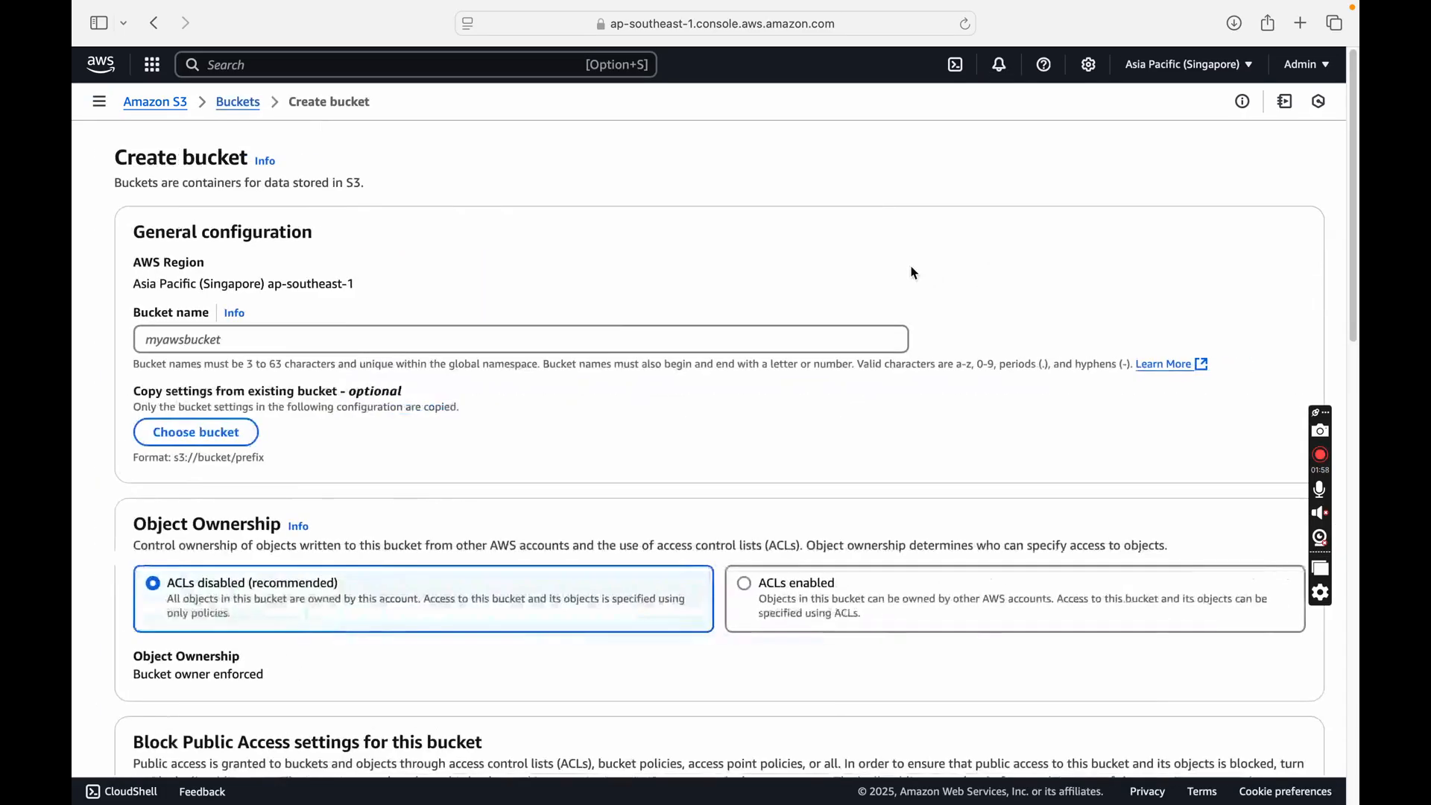
{"action": "scroll", "coordinate": [1345, 275], "scroll_direction": "down", "scroll_amount": 3}
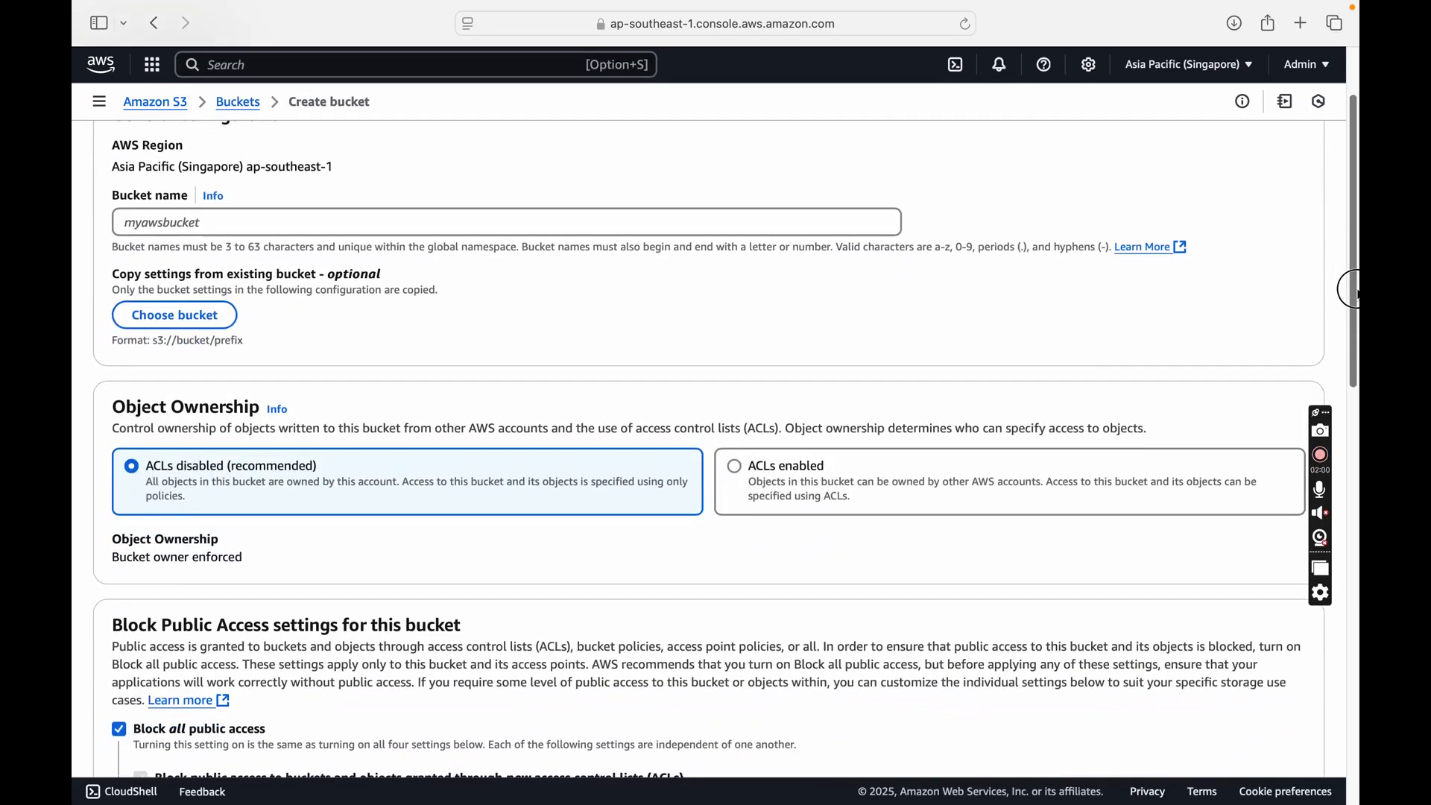
{"action": "left_click", "coordinate": [633, 216]}
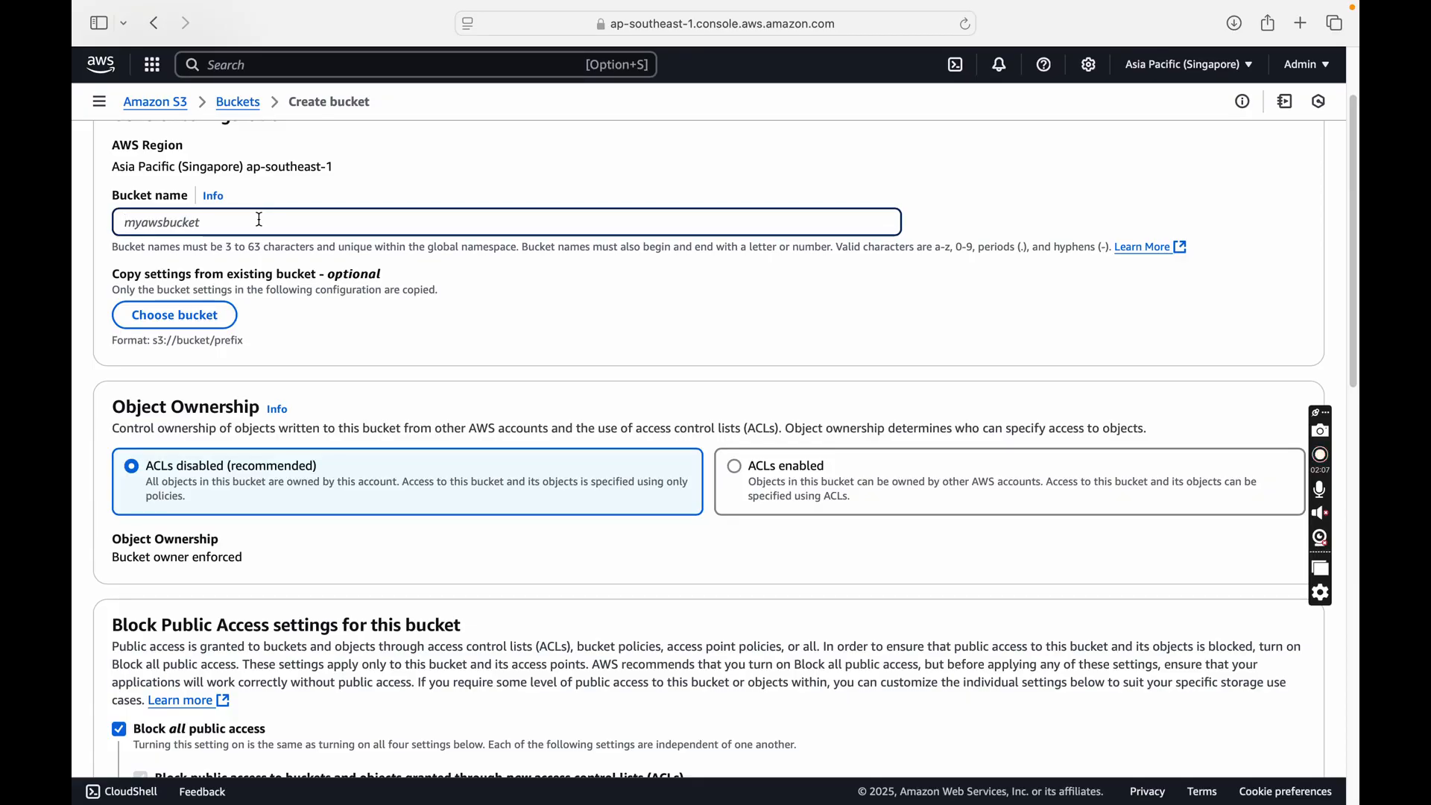
{"action": "type", "text": "my-s3-static"}
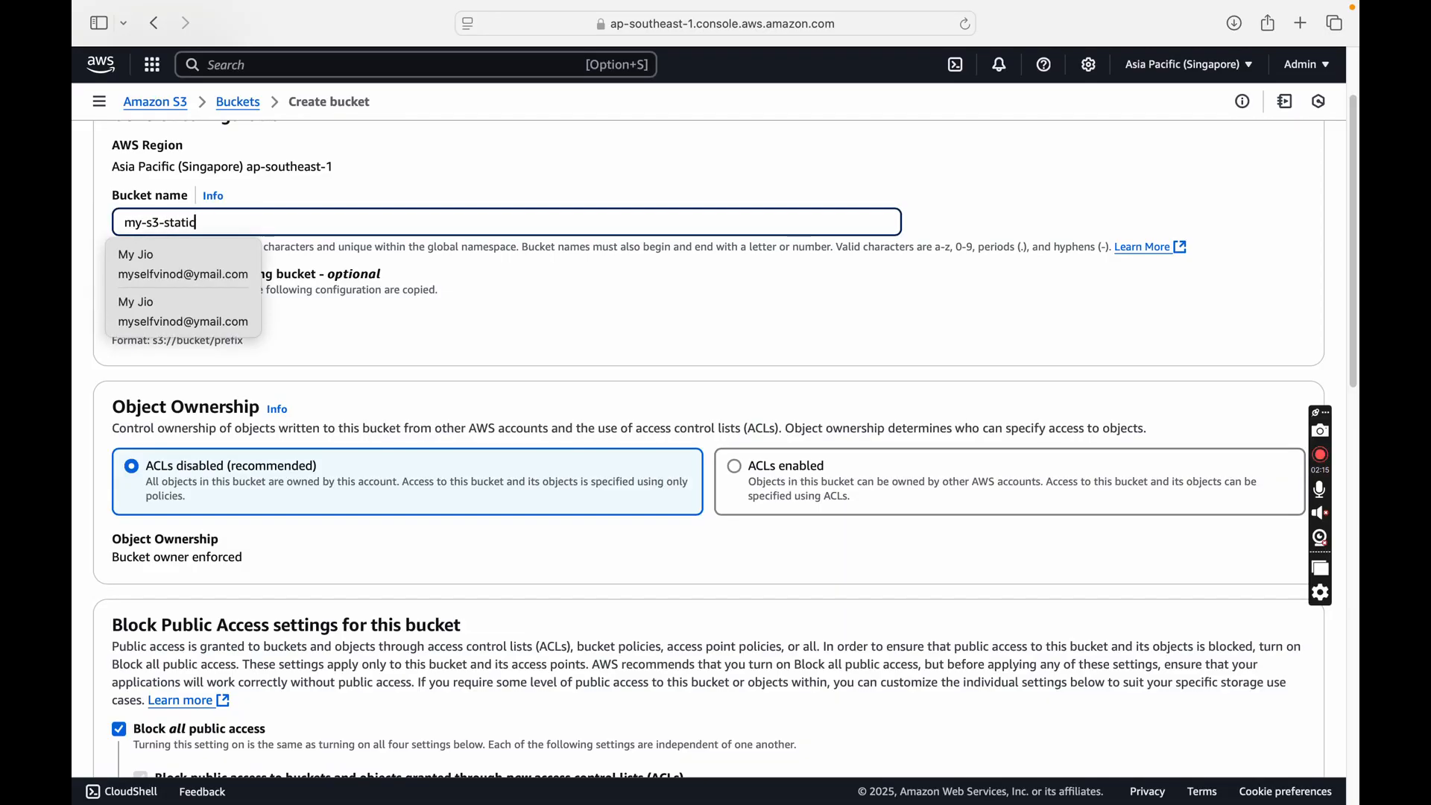
{"action": "type", "text": "-websit"}
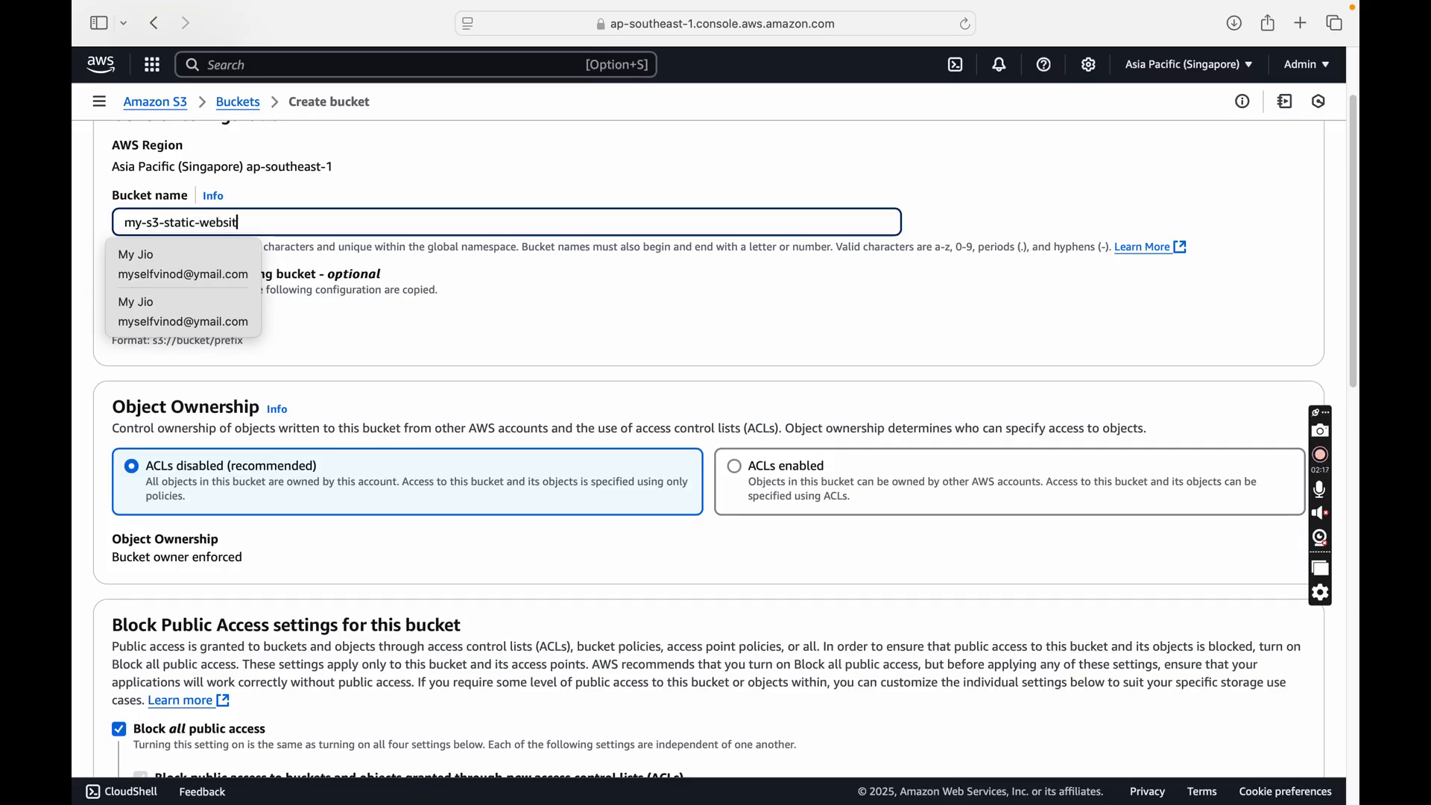
{"action": "type", "text": "e-bucket"}
{"action": "left_click", "coordinate": [431, 300]}
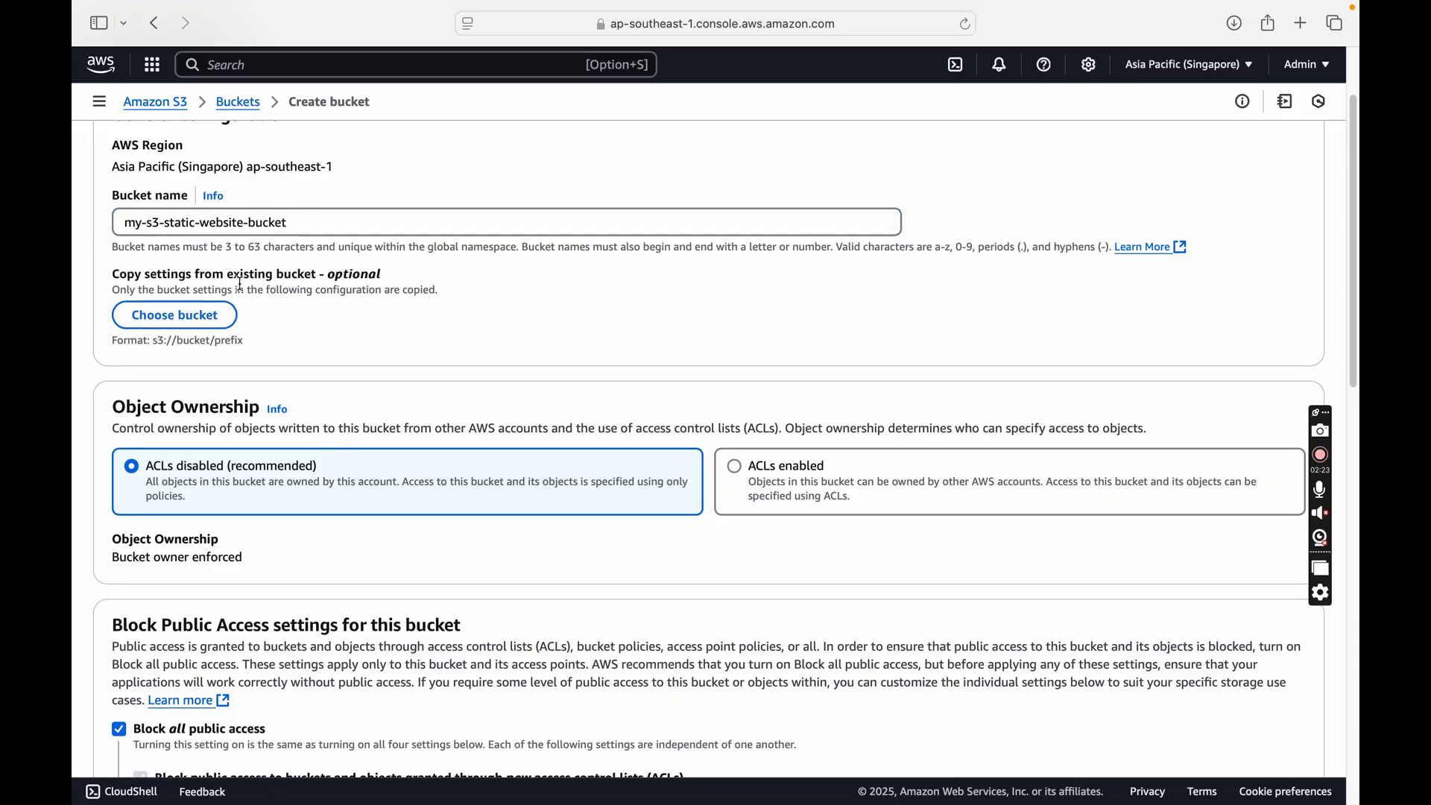
Review the default ownership, public access, versioning and encryption settings, and try to create the bucket with them.
{"action": "scroll", "coordinate": [1353, 246], "scroll_direction": "down", "scroll_amount": 2}
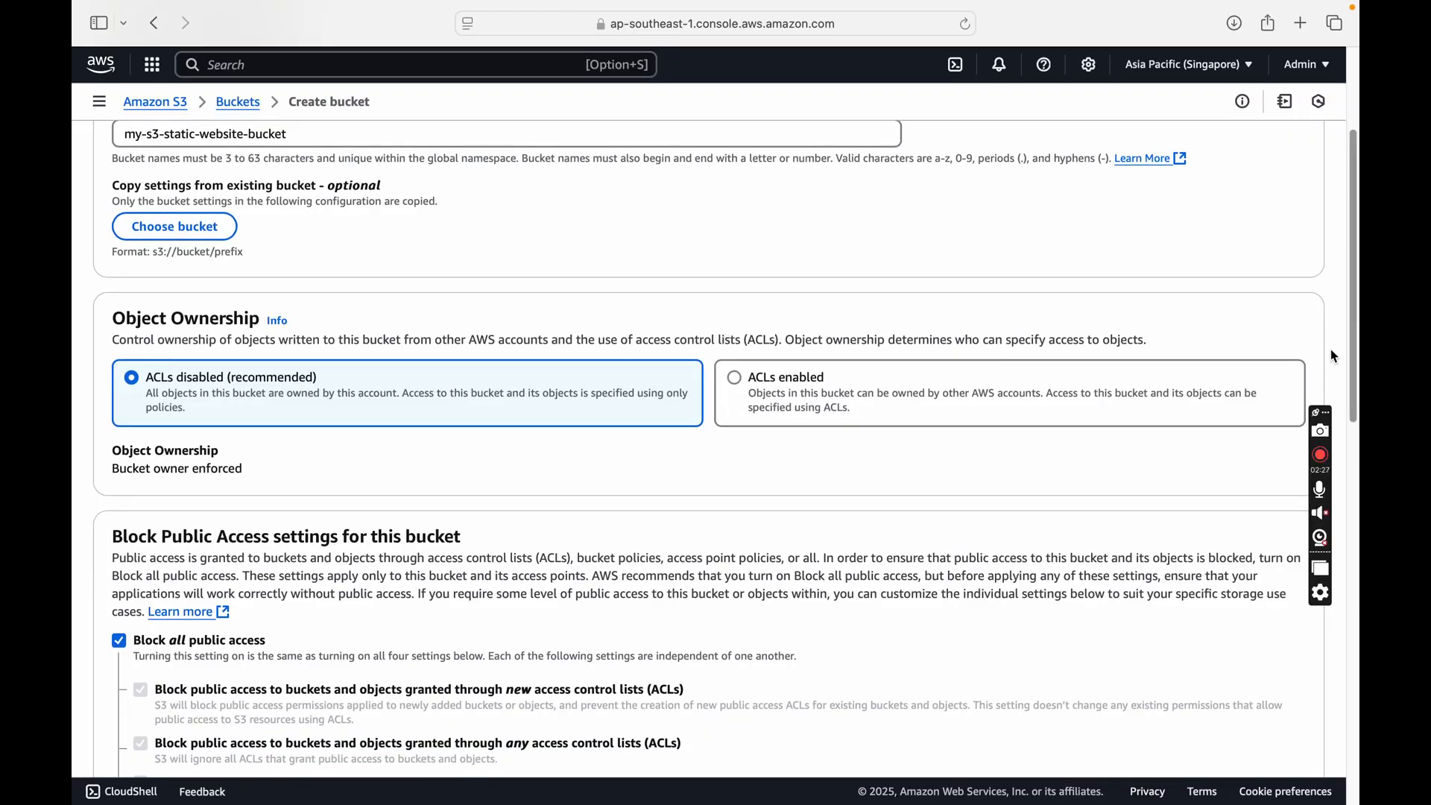
{"action": "scroll", "coordinate": [1355, 335], "scroll_direction": "down", "scroll_amount": 3}
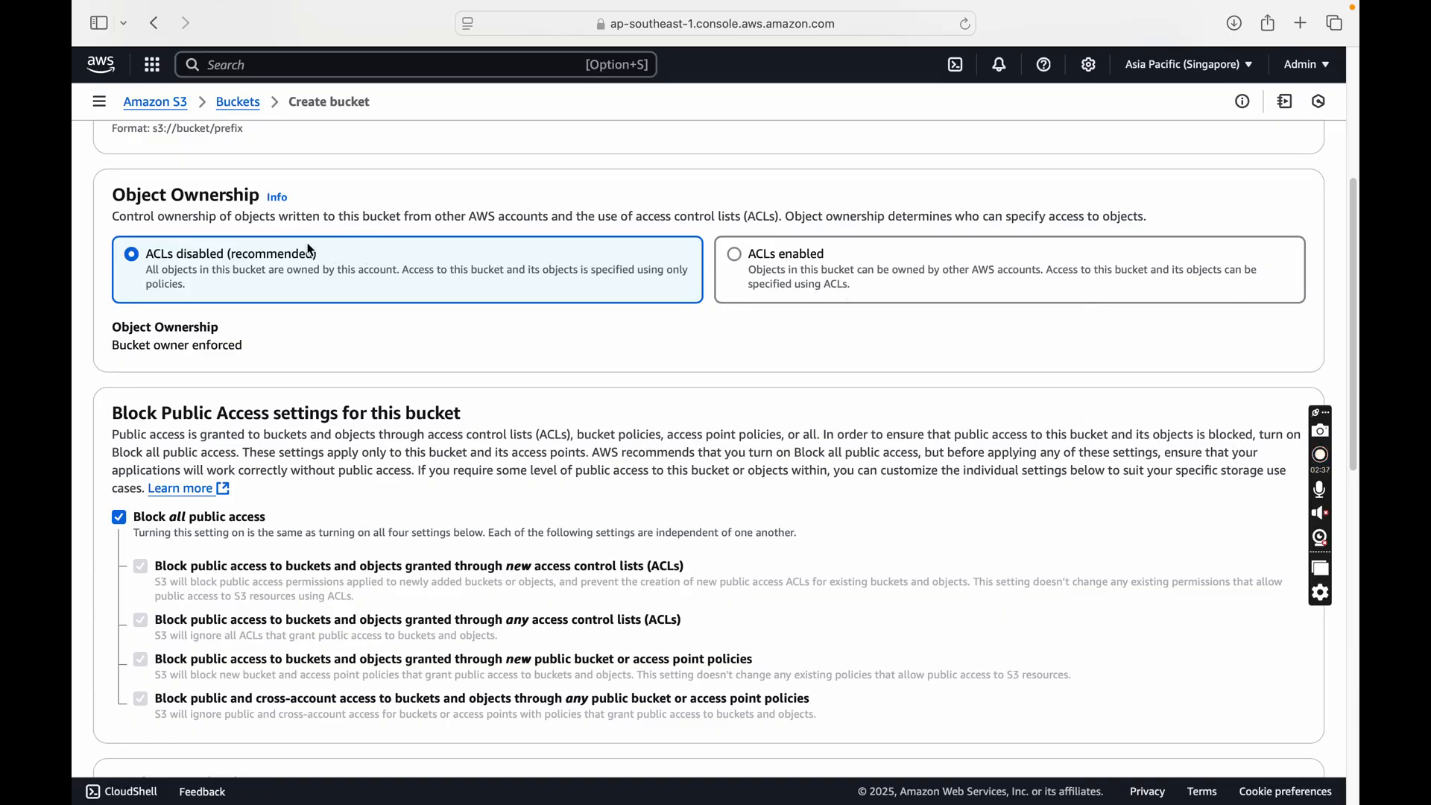
{"action": "left_click_drag", "start_coordinate": [1347, 285], "coordinate": [1354, 371]}
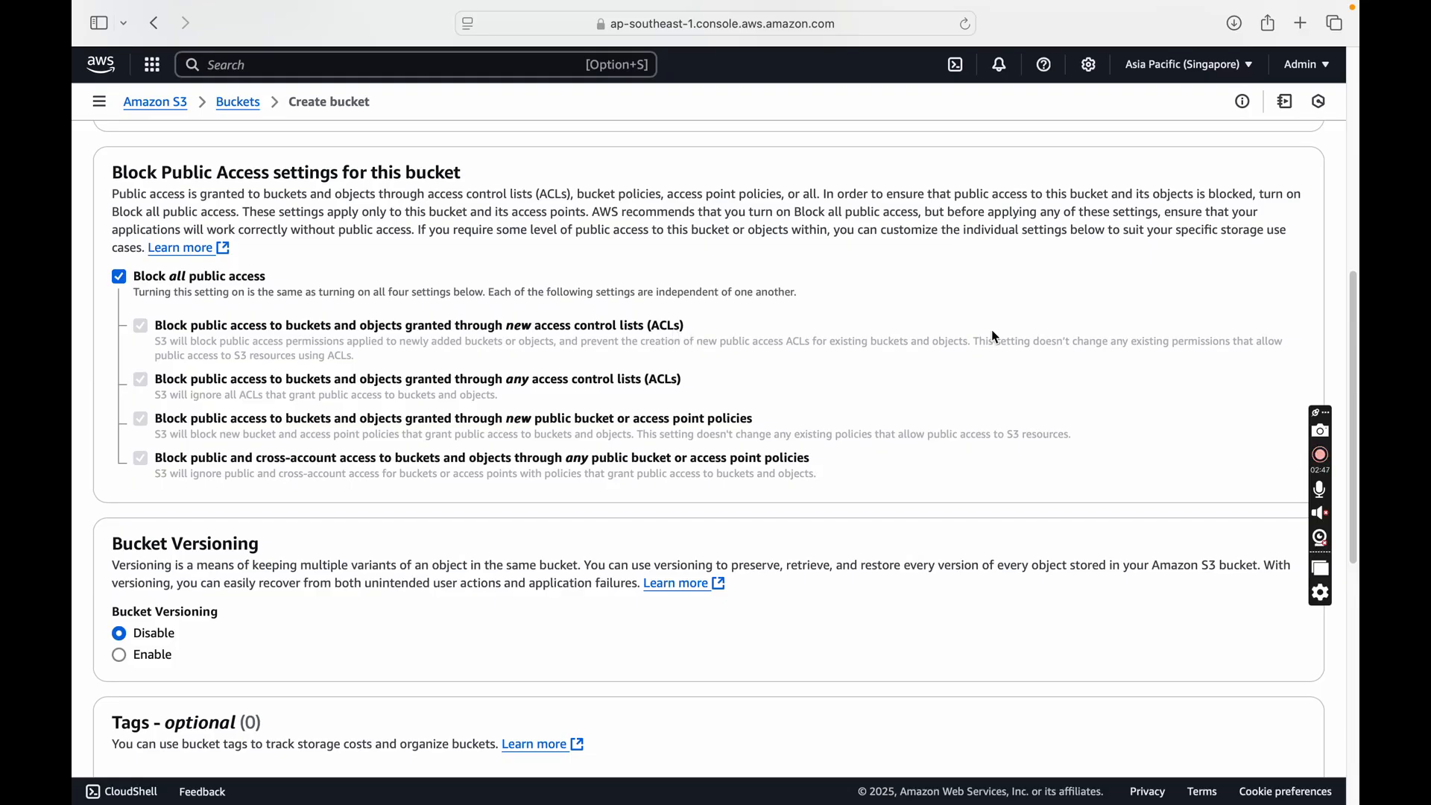
{"action": "left_click_drag", "start_coordinate": [1354, 312], "coordinate": [1352, 493]}
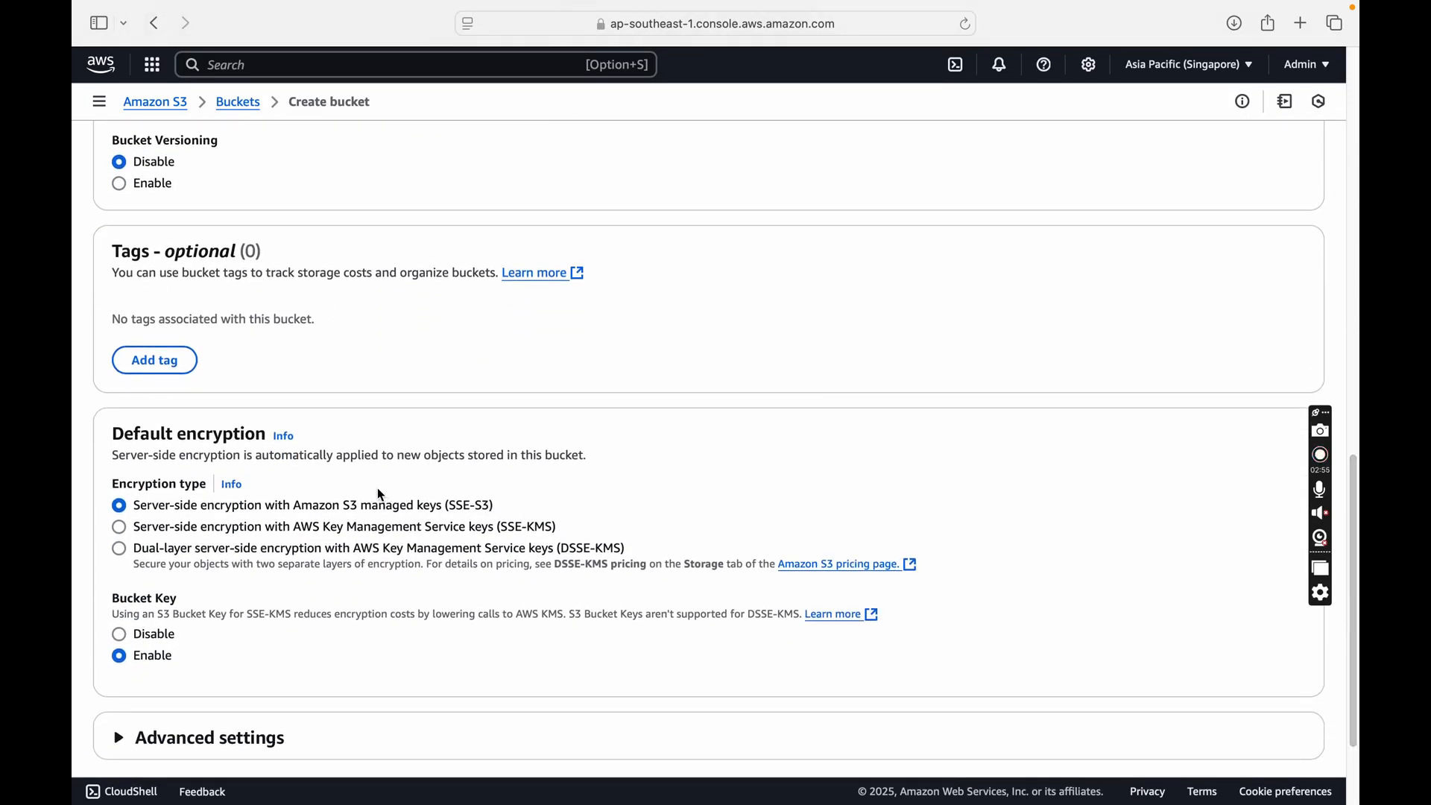
{"action": "left_click_drag", "start_coordinate": [1351, 471], "coordinate": [1353, 523]}
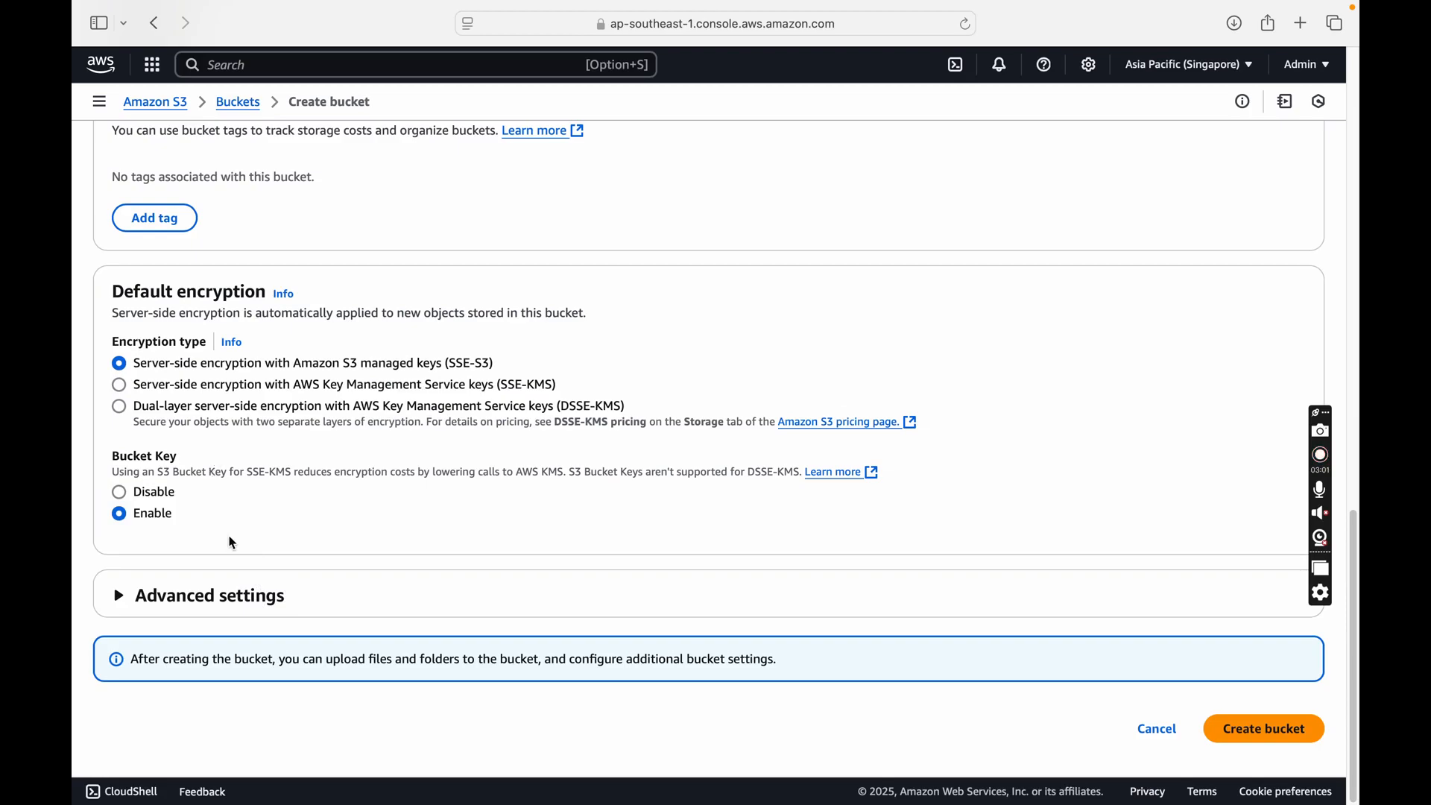
{"action": "left_click", "coordinate": [1270, 727]}
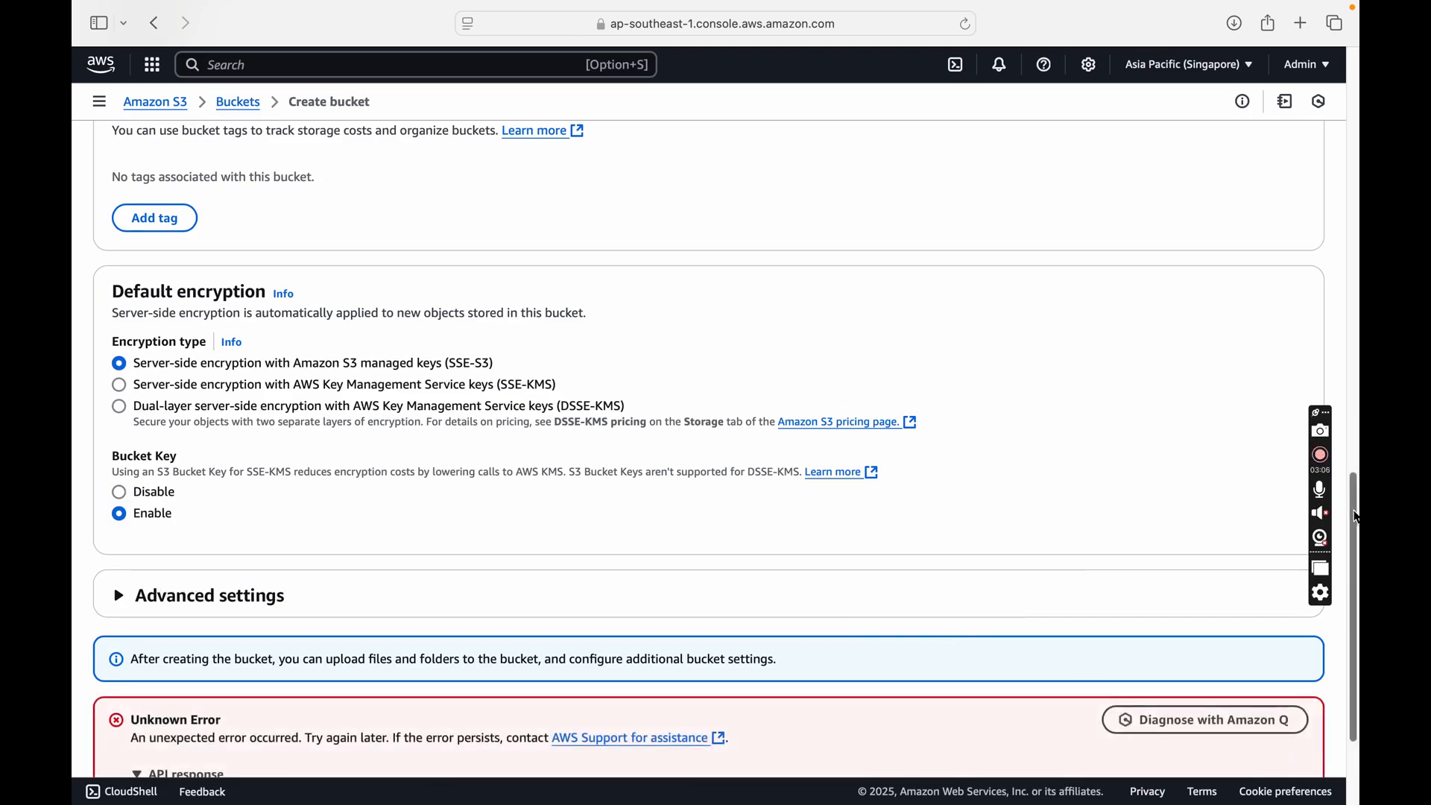
Examine the API response details for the bucket creation request.
{"action": "left_click_drag", "start_coordinate": [1353, 512], "coordinate": [1354, 563]}
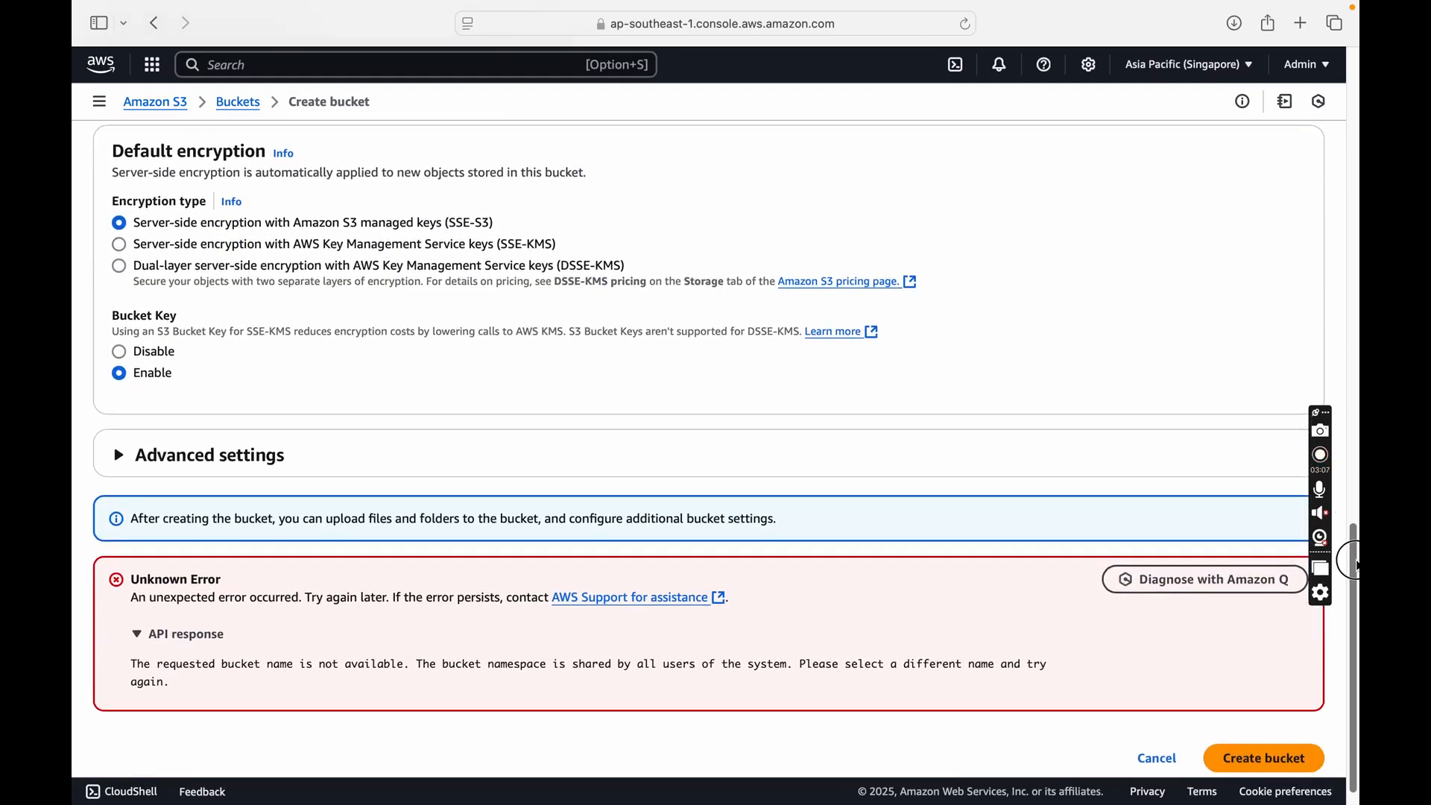
{"action": "left_click", "coordinate": [177, 635]}
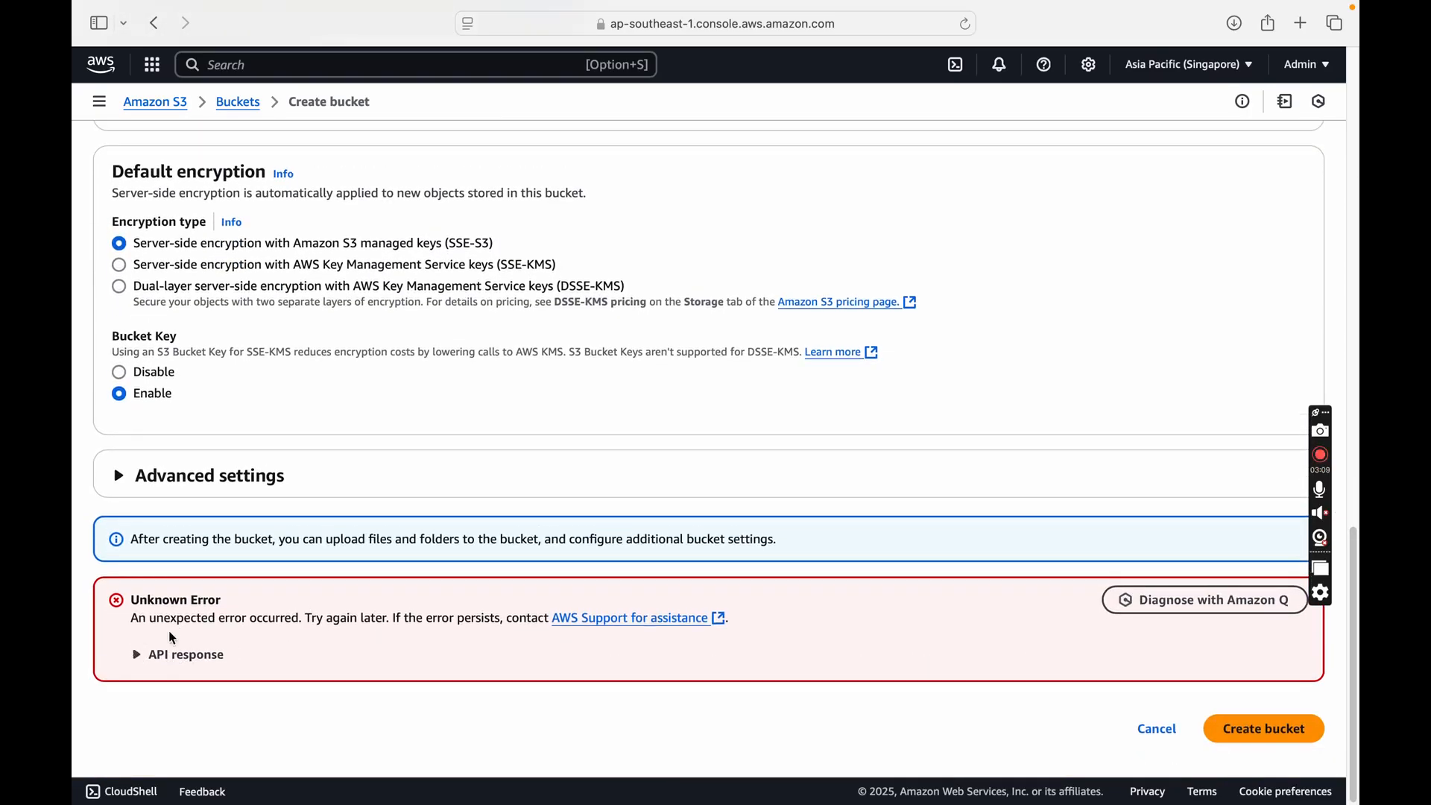
{"action": "left_click", "coordinate": [140, 654]}
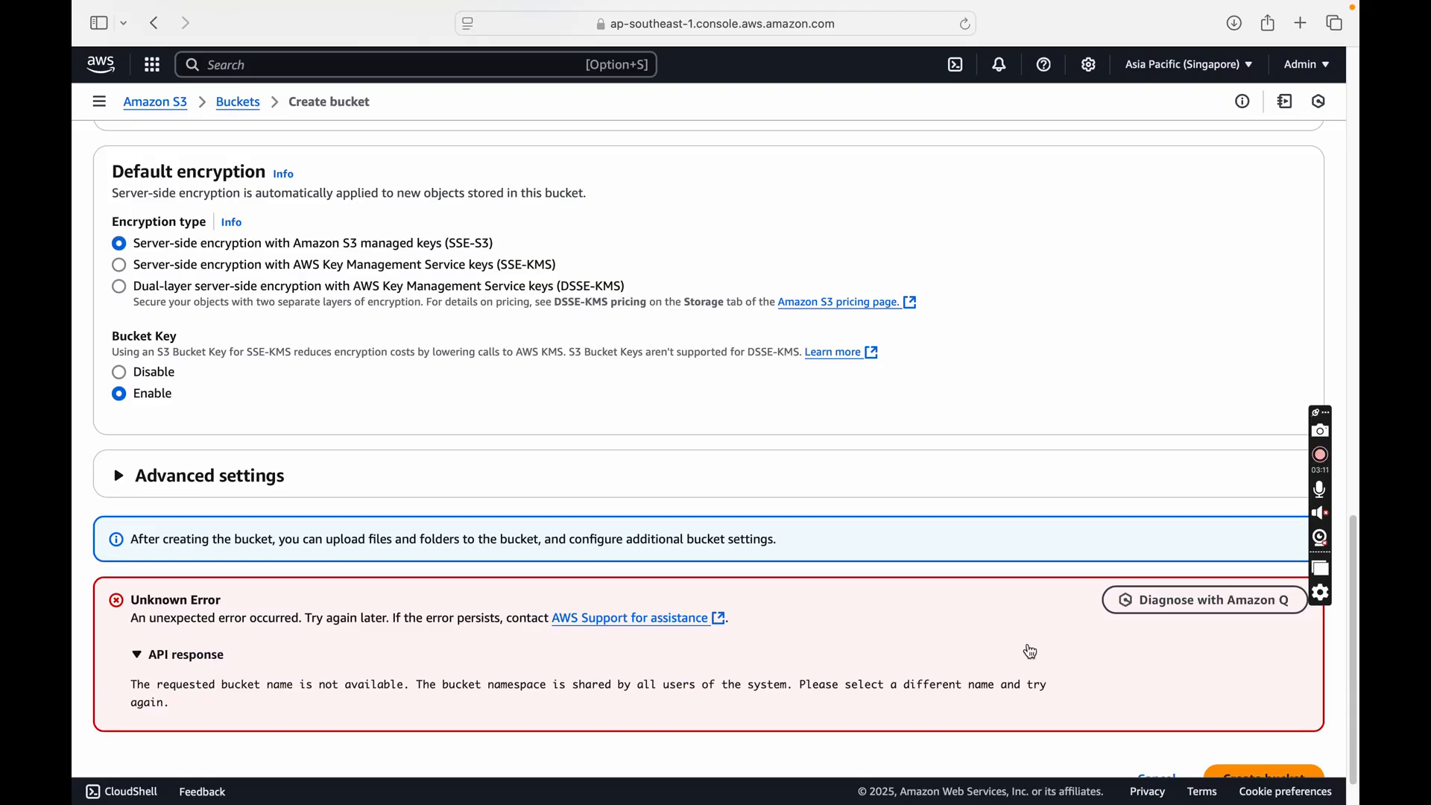
Change the bucket name to my-s3-demo-static-website-bucket and create the bucket.
{"action": "left_click_drag", "start_coordinate": [1354, 608], "coordinate": [1352, 142]}
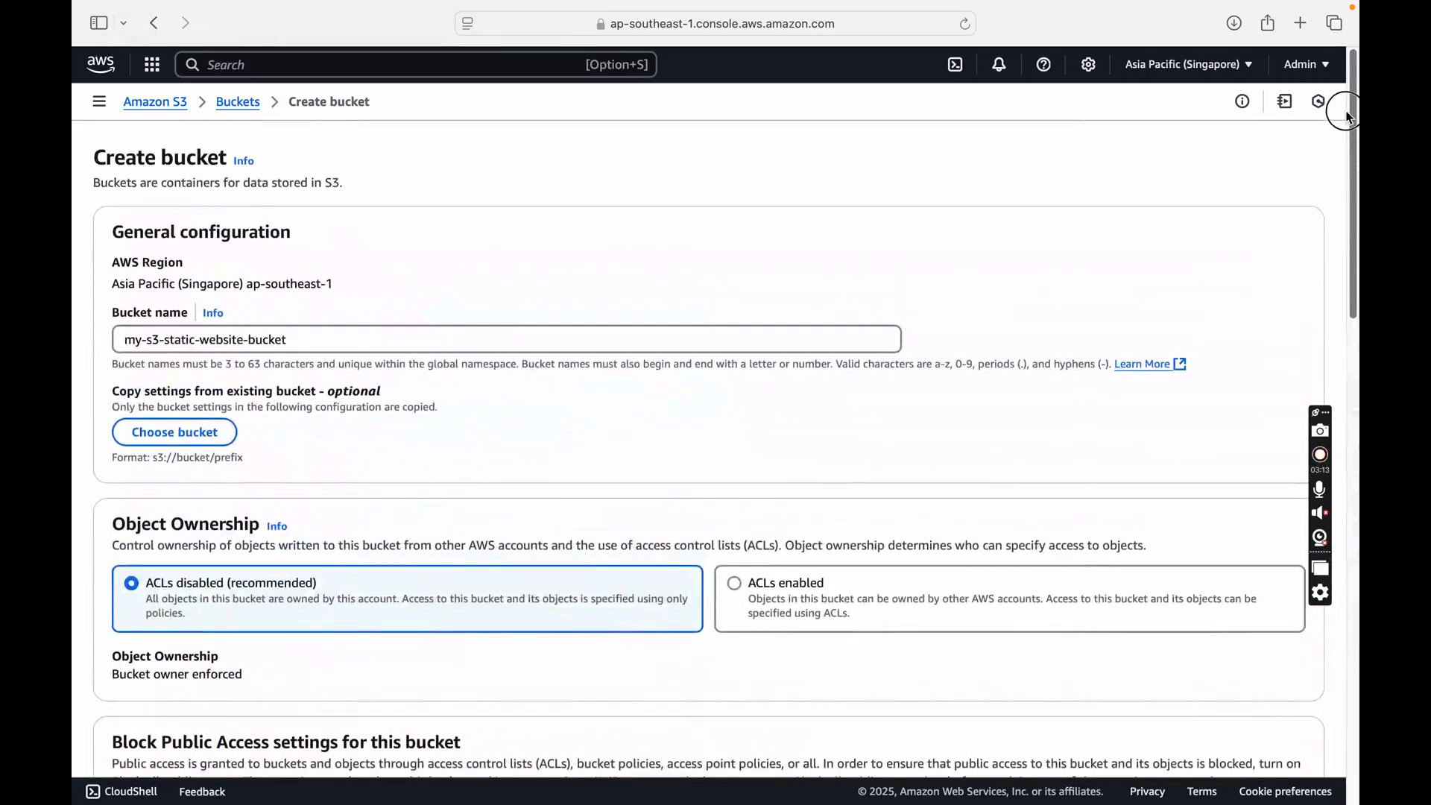
{"action": "left_click", "coordinate": [165, 340]}
{"action": "type", "text": "demo-"}
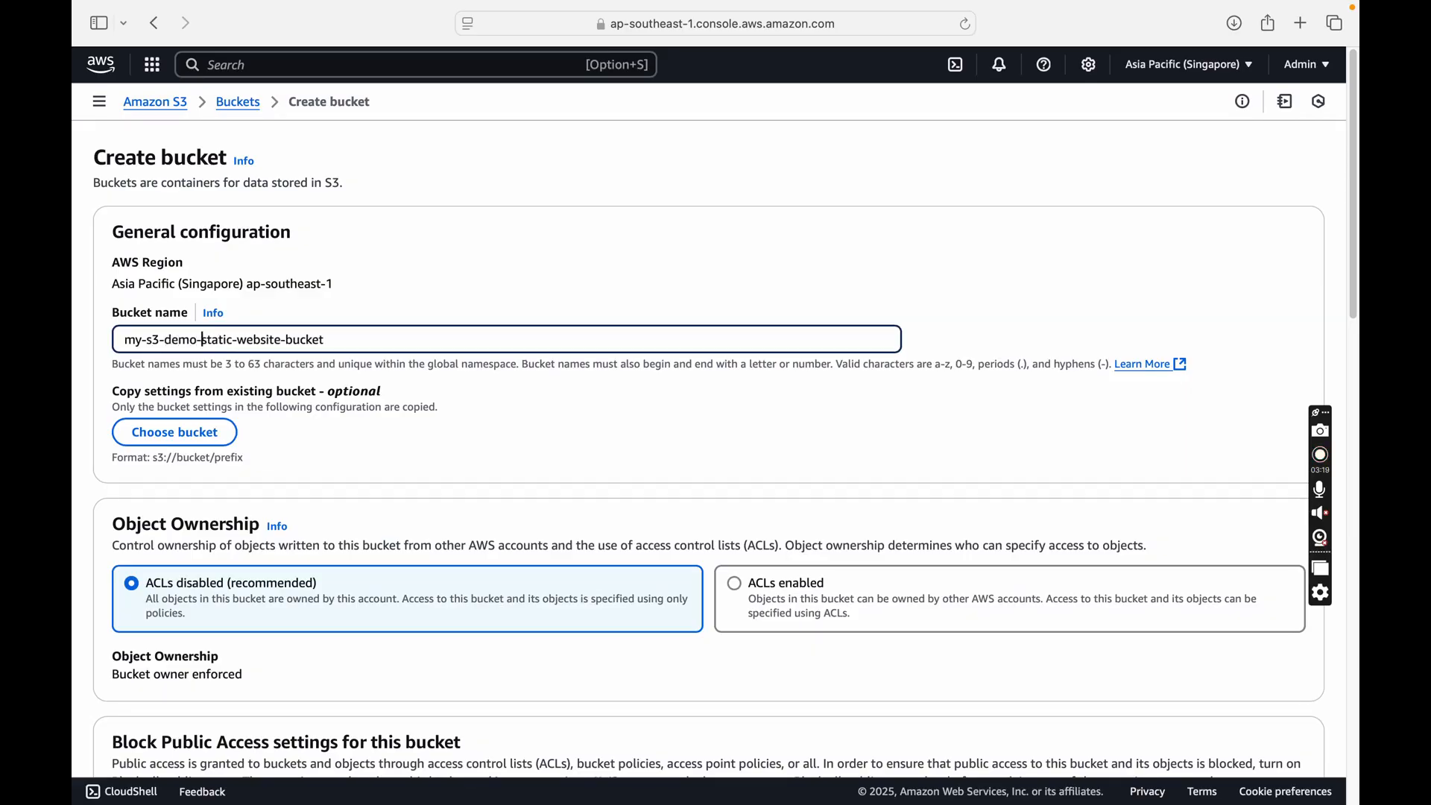
{"action": "left_click", "coordinate": [453, 267]}
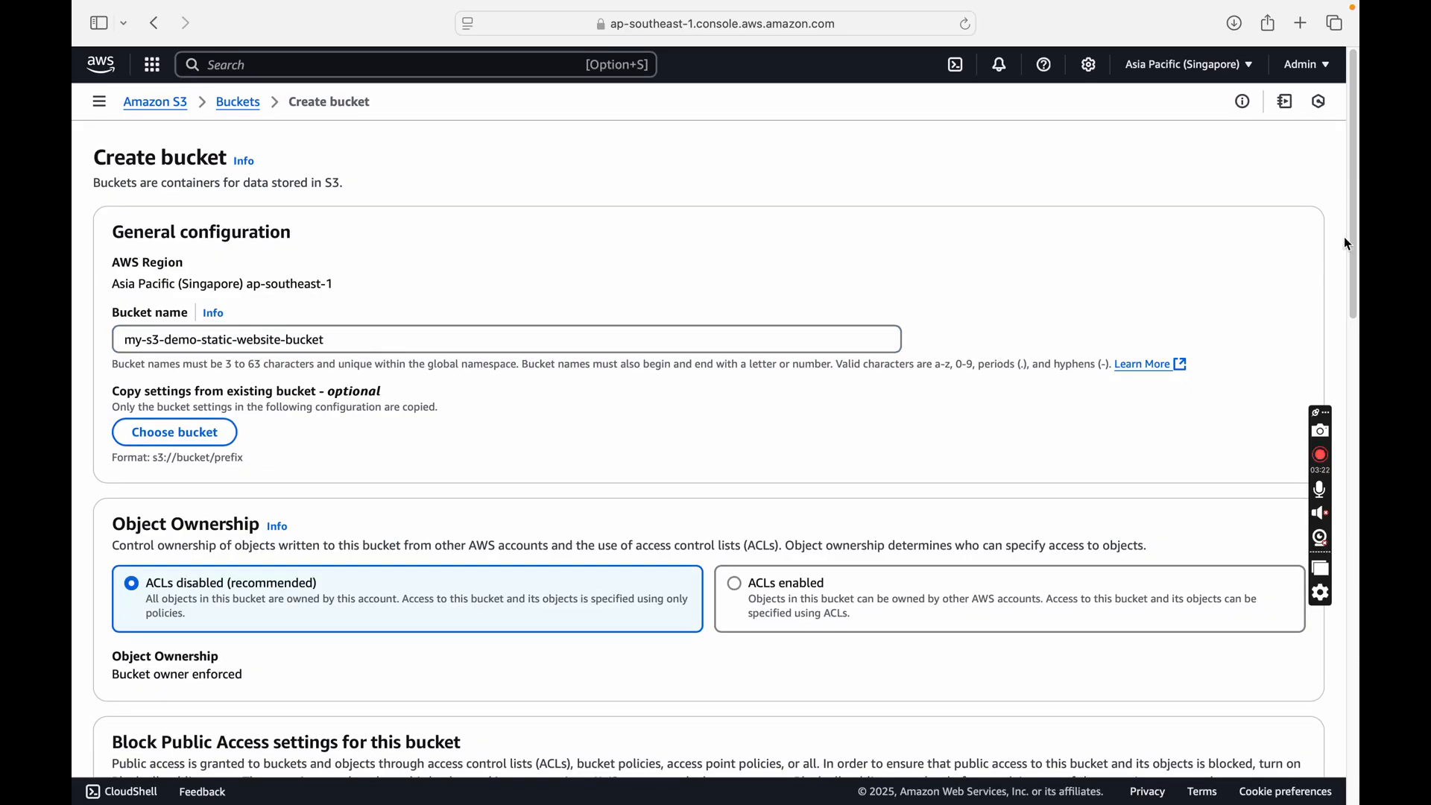
{"action": "scroll", "coordinate": [1348, 244], "scroll_direction": "down", "scroll_amount": 15}
{"action": "left_click", "coordinate": [1254, 731]}
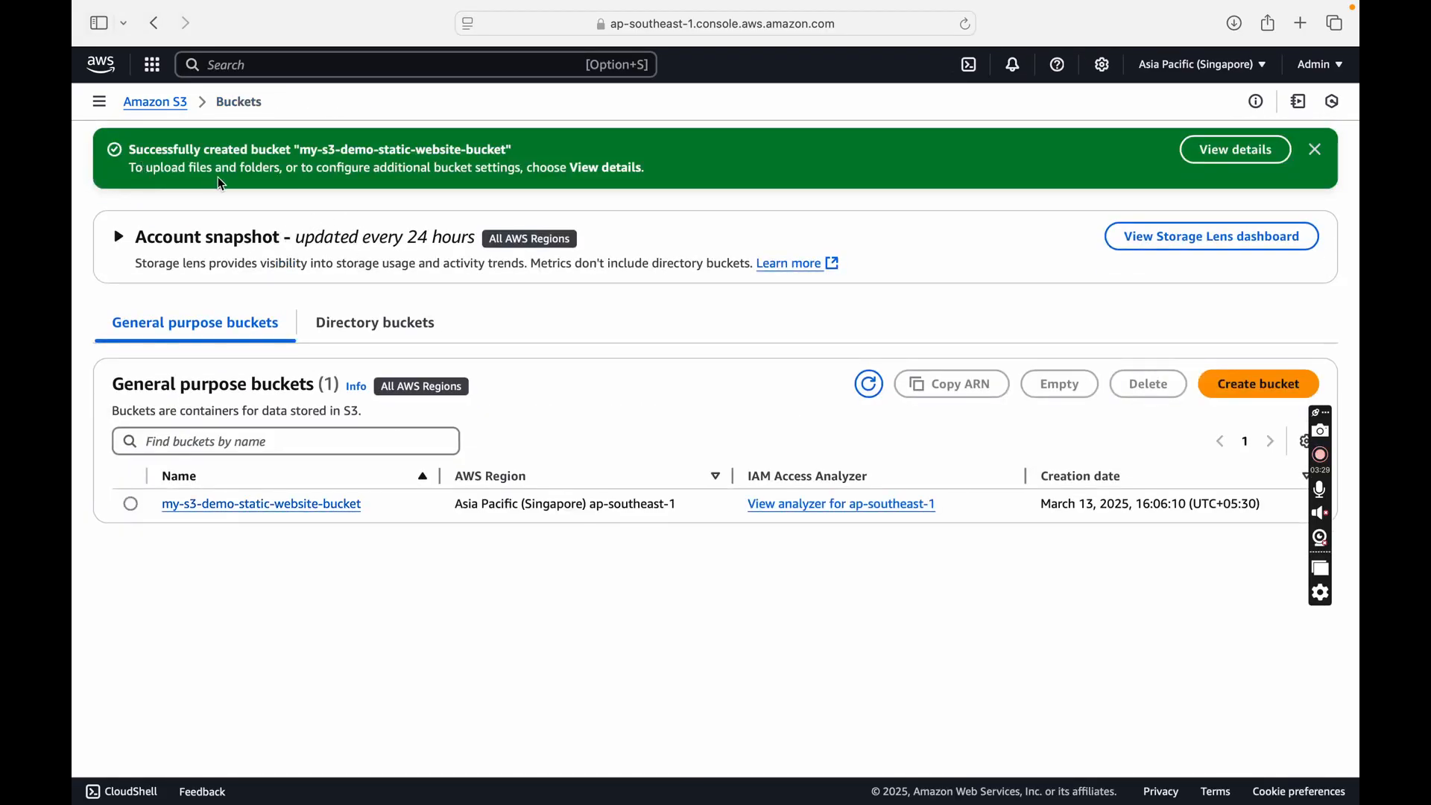
Go back to the general purpose buckets list and open my-s3-demo-static-website-bucket.
{"action": "left_click", "coordinate": [157, 102]}
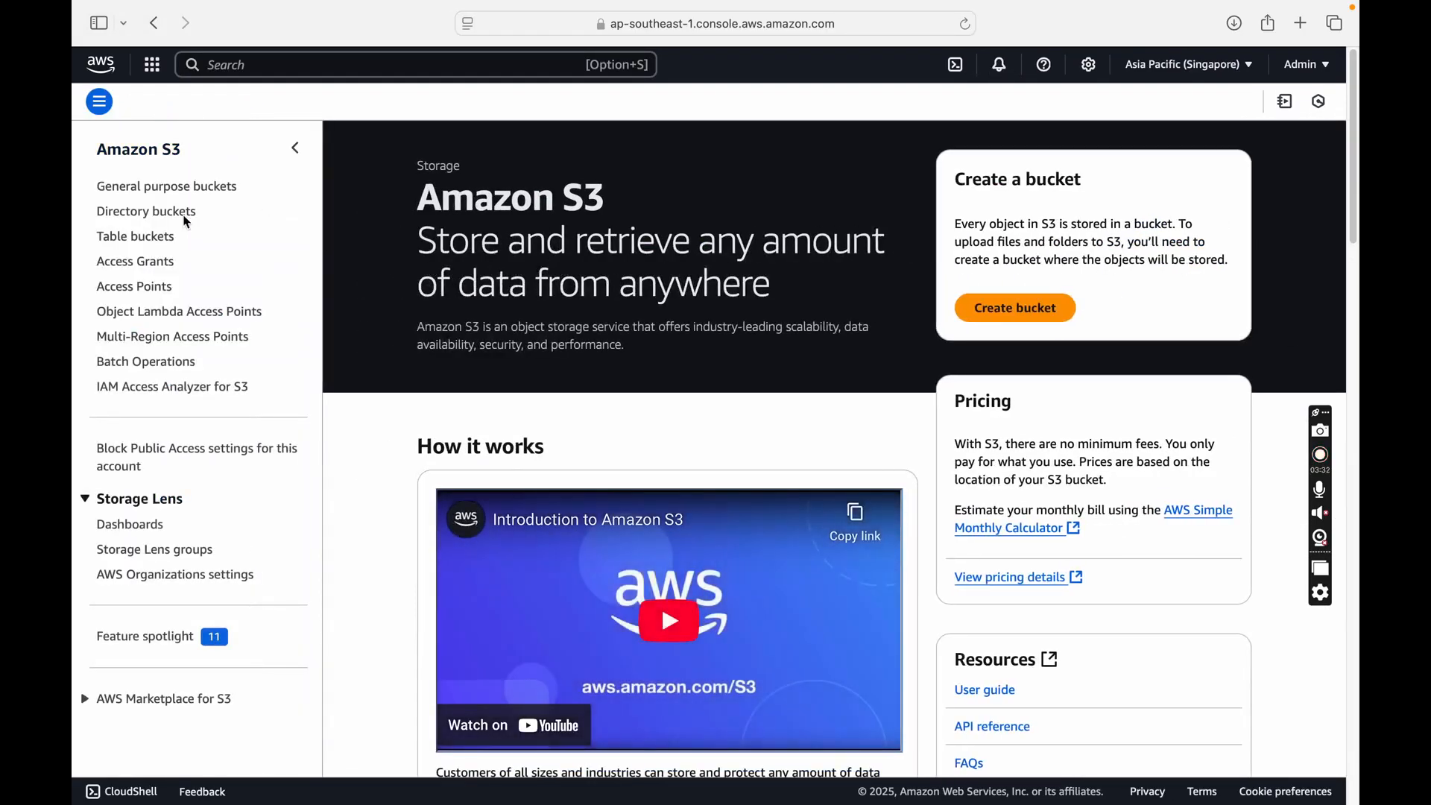
{"action": "left_click", "coordinate": [161, 190]}
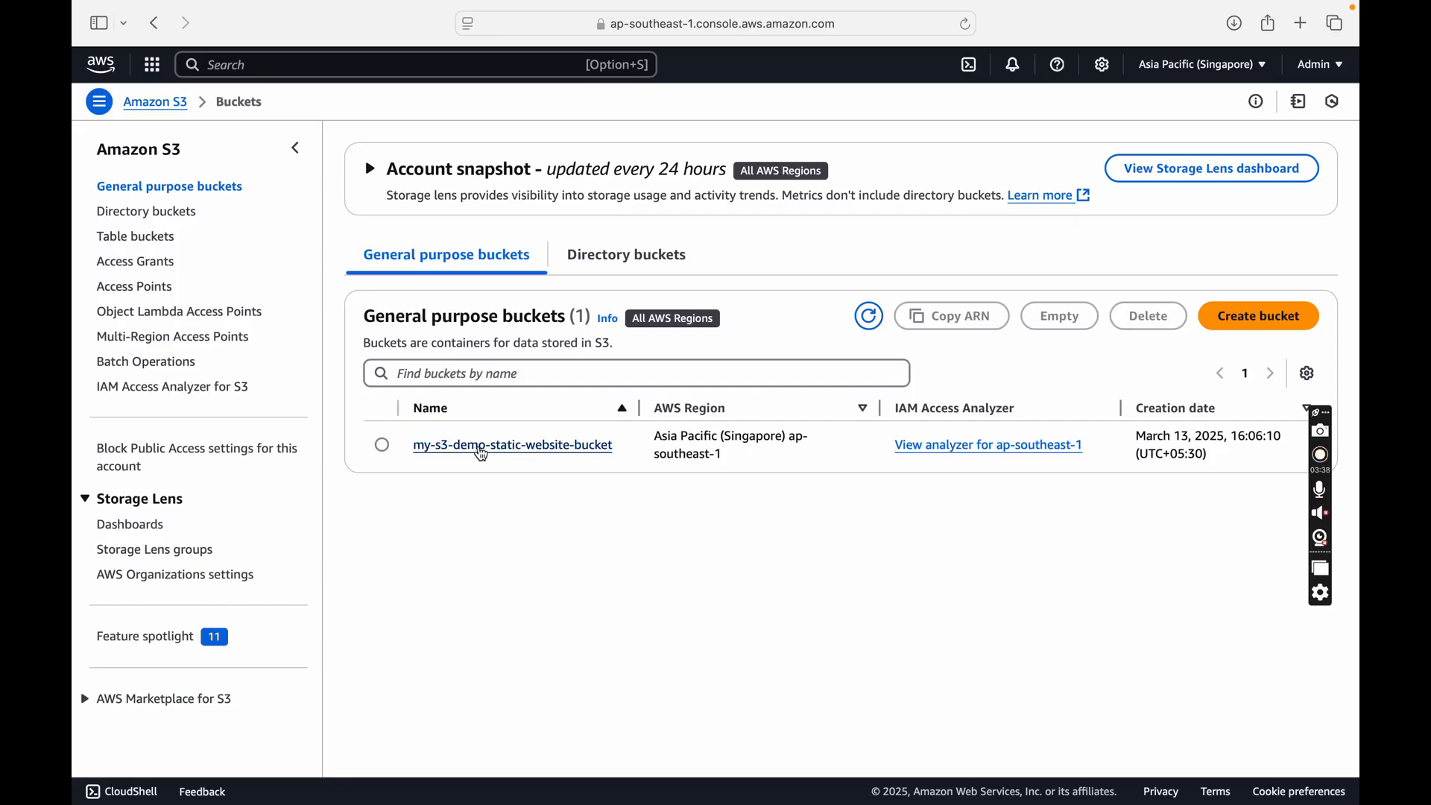
{"action": "left_click", "coordinate": [481, 447]}
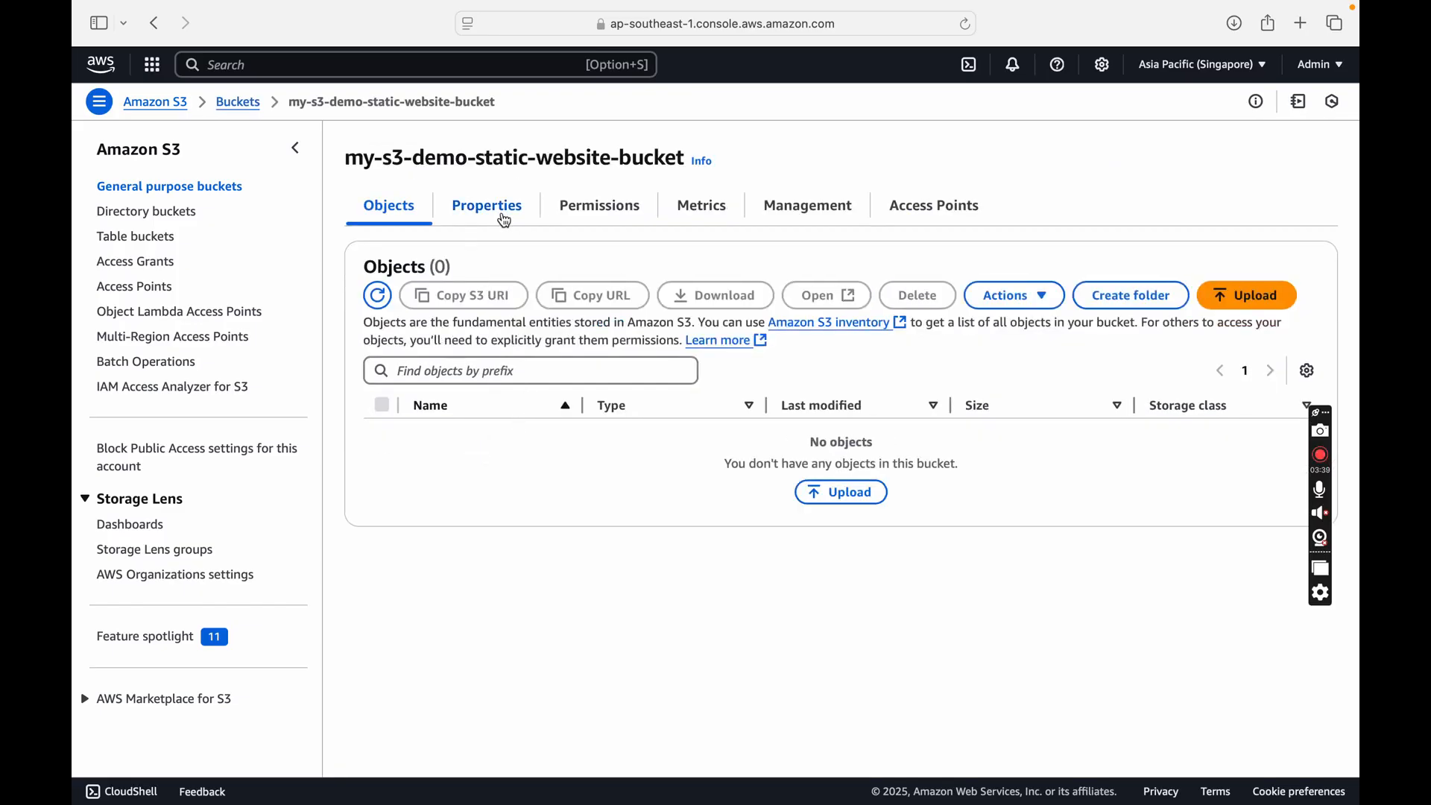
Look through the bucket's properties, permissions, metrics, management and access points, and return to its objects list.
{"action": "left_click", "coordinate": [504, 214]}
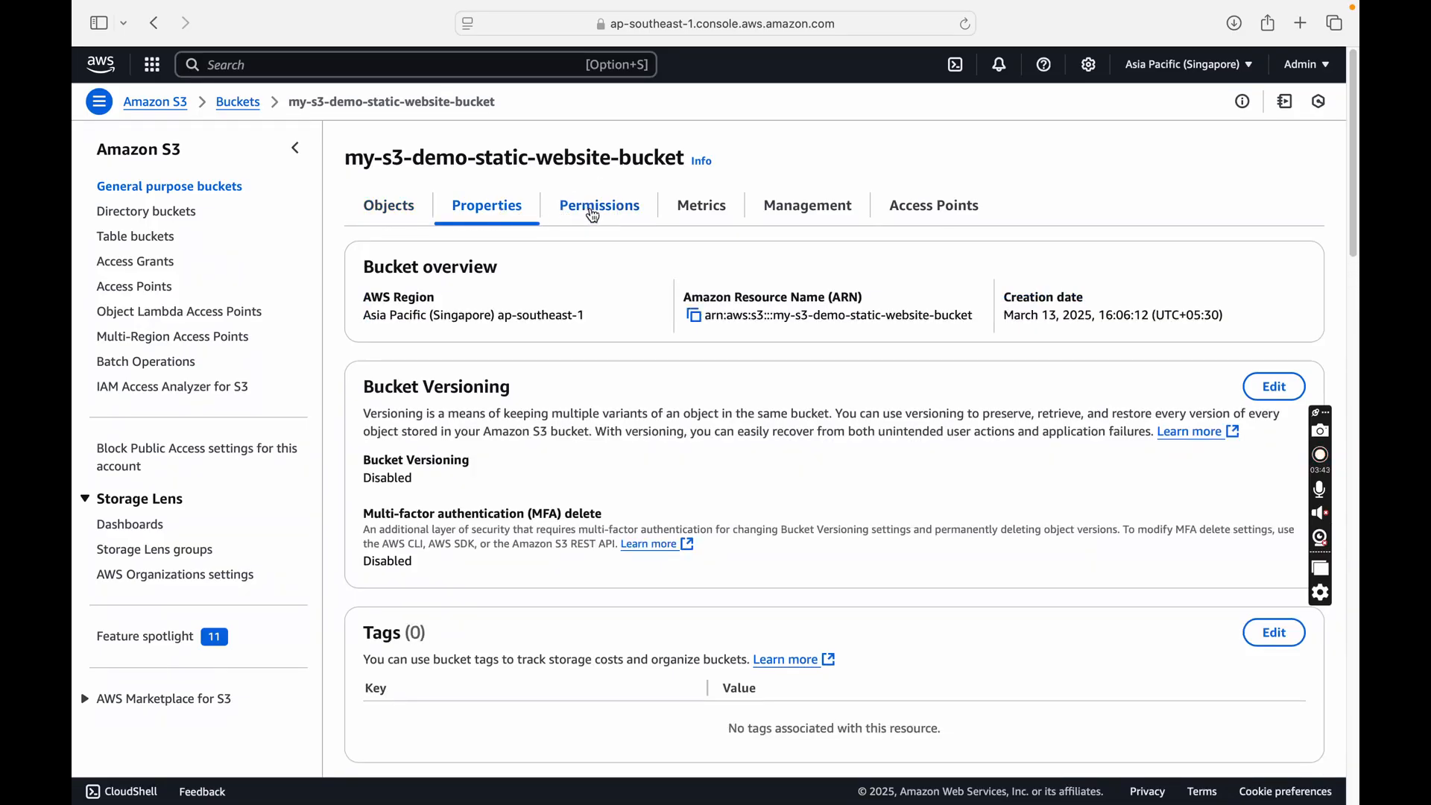
{"action": "left_click", "coordinate": [592, 215]}
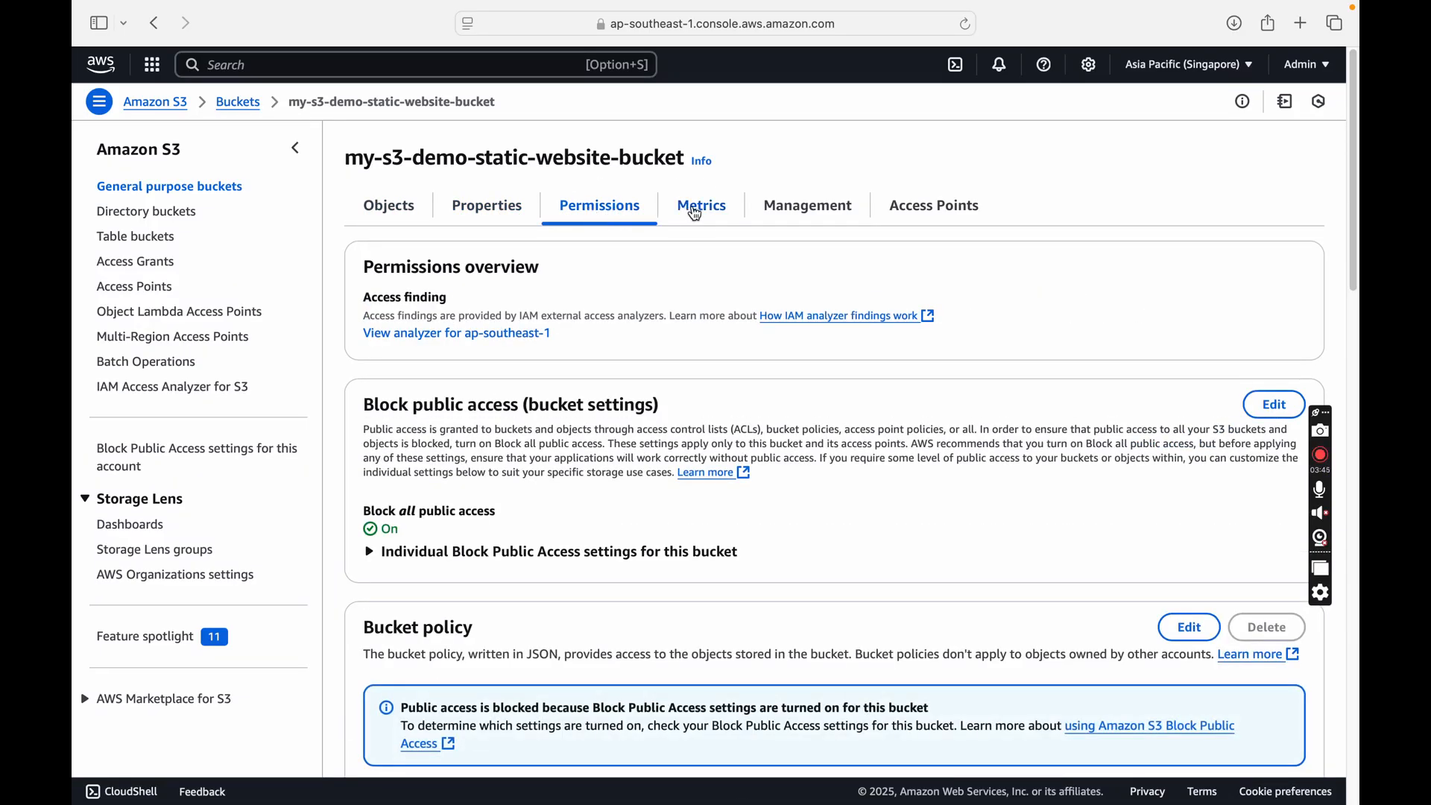
{"action": "left_click", "coordinate": [691, 215]}
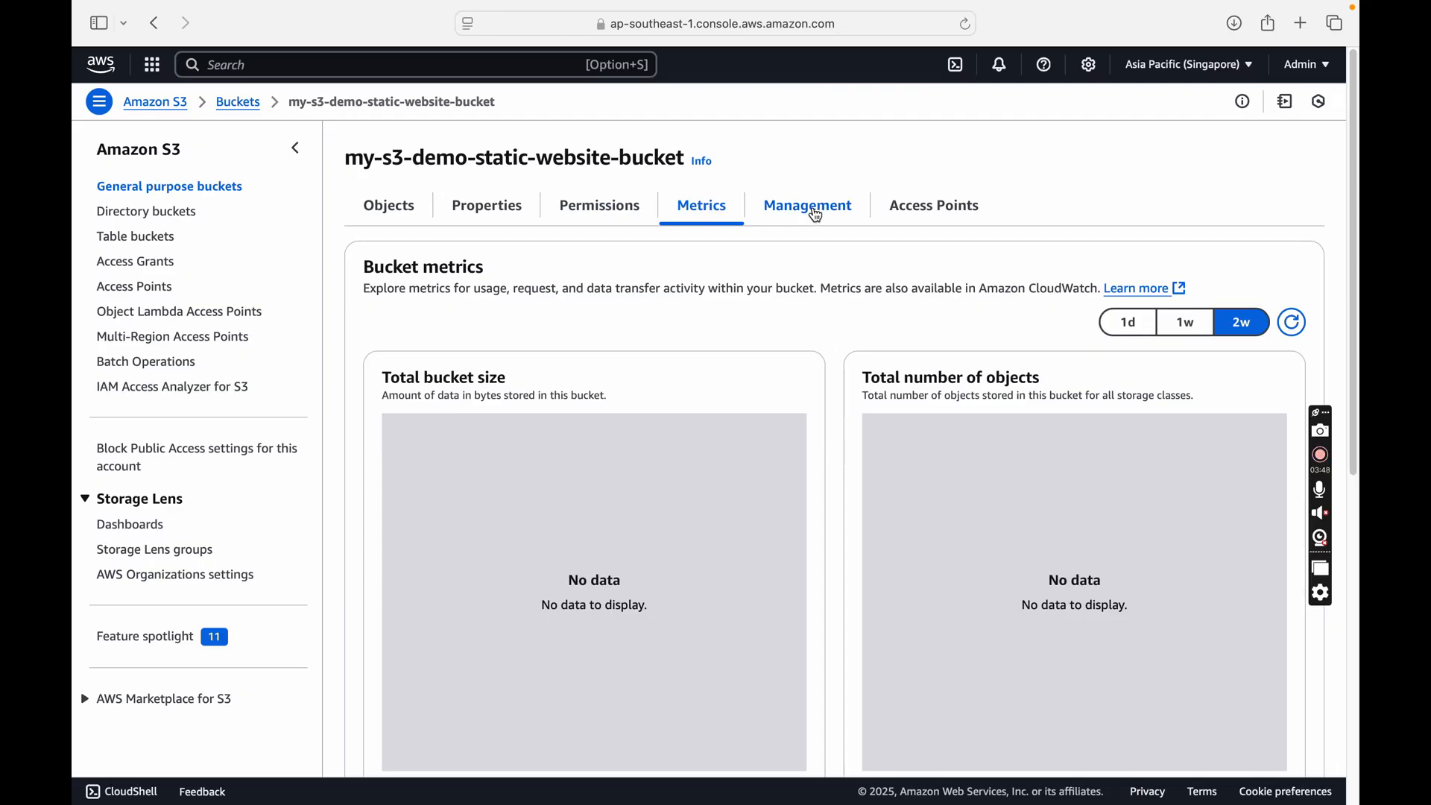
{"action": "left_click", "coordinate": [816, 215]}
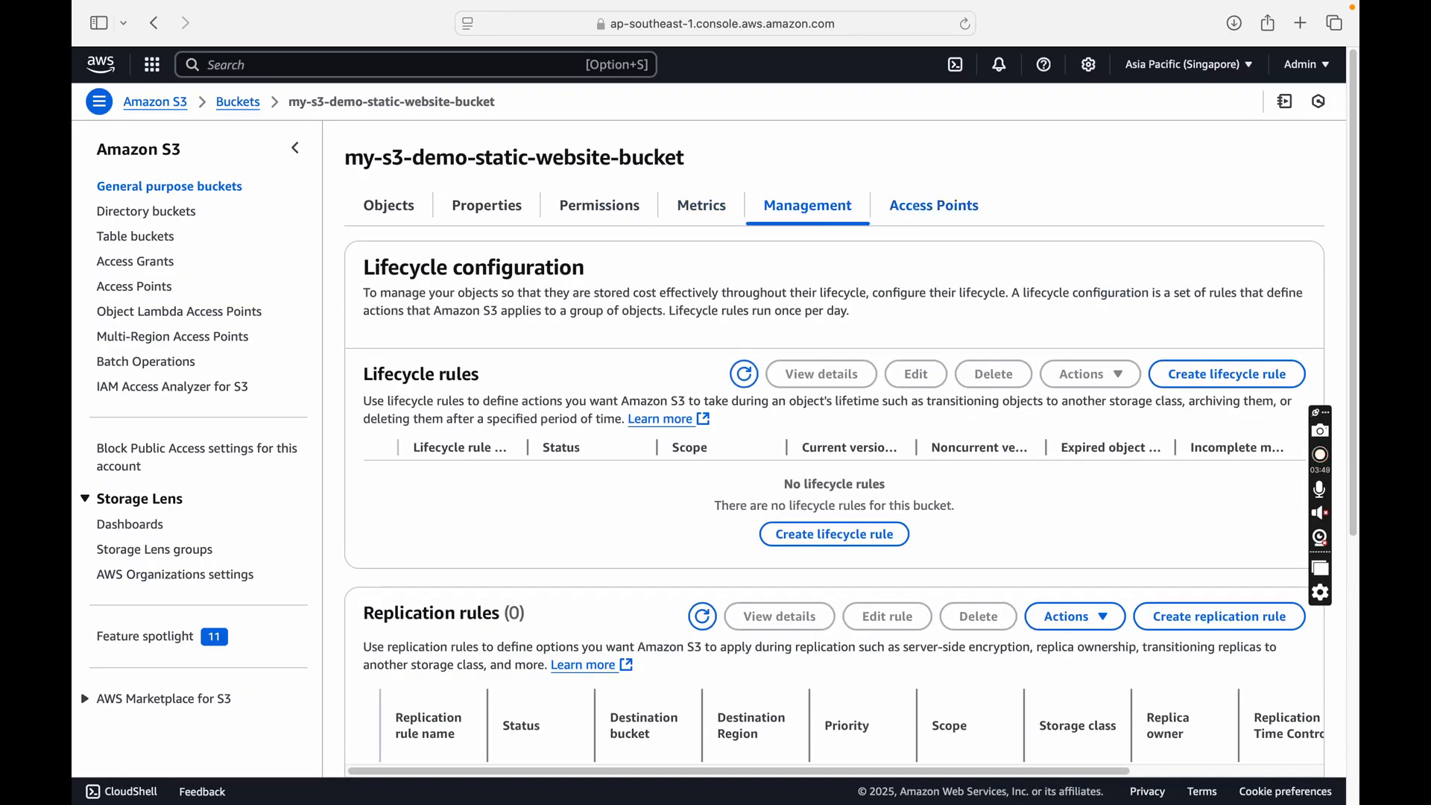
{"action": "left_click", "coordinate": [916, 209]}
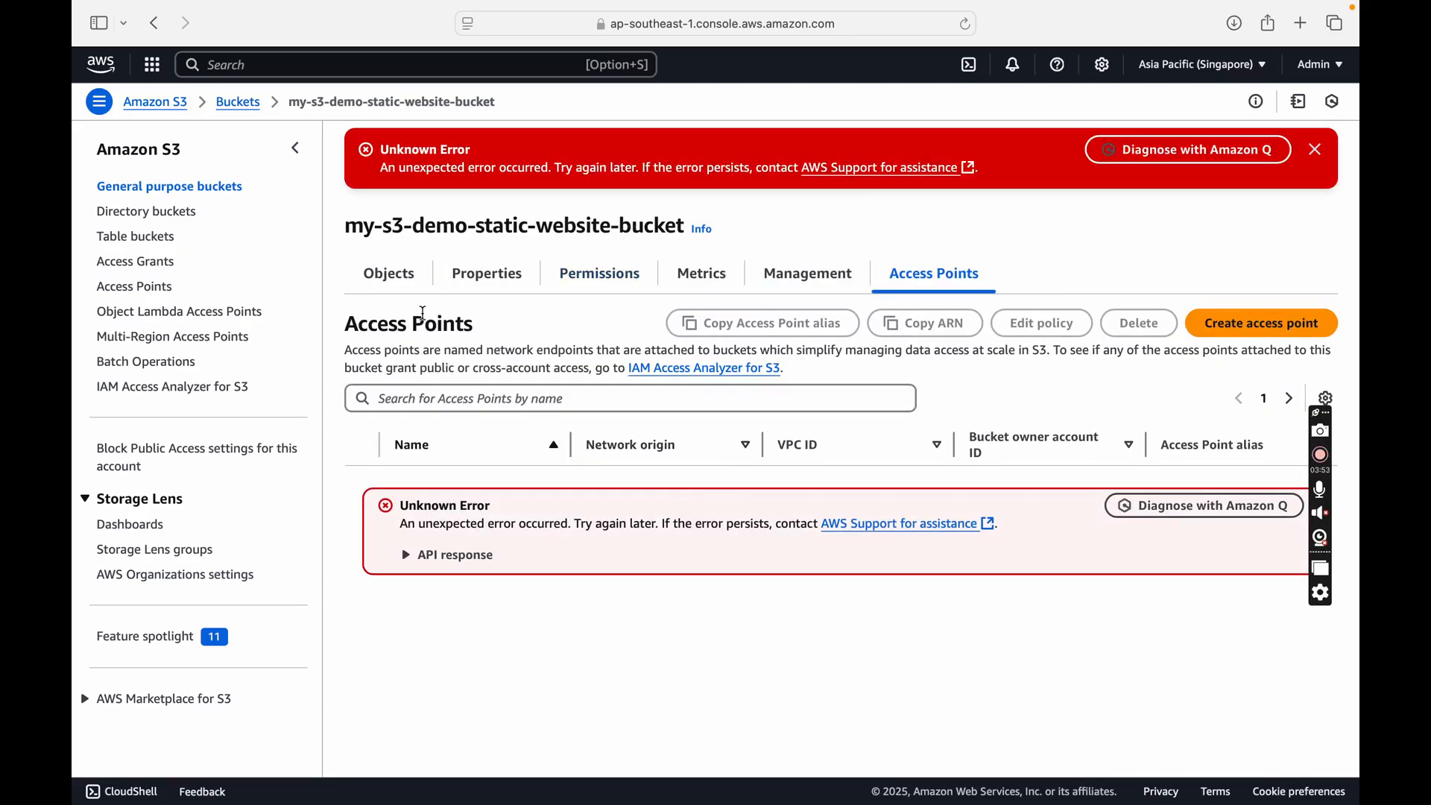
{"action": "left_click", "coordinate": [391, 274]}
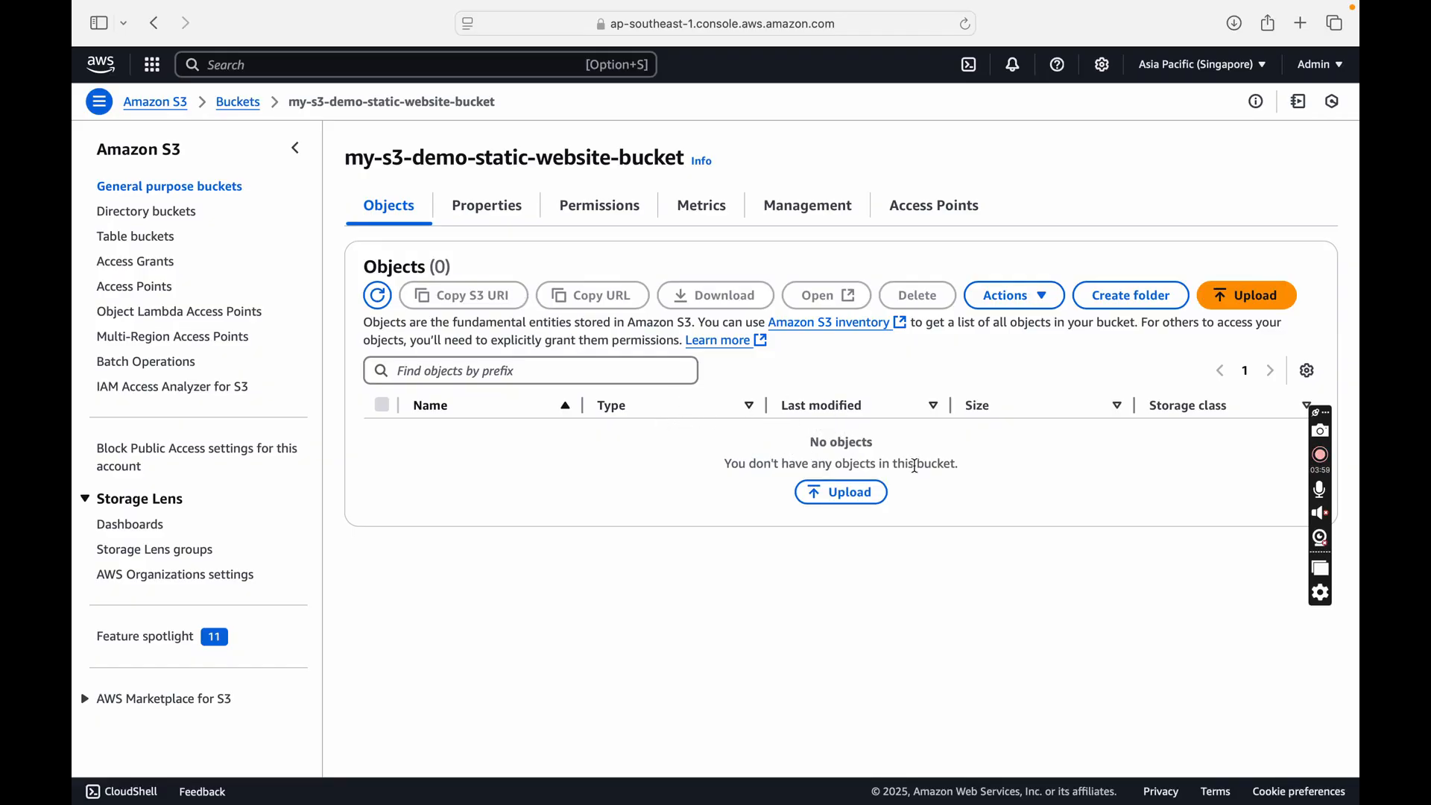
Upload Tiger.jpg from the S3-Static-website folder to my-s3-demo-static-website-bucket and dismiss the success notice.
{"action": "left_click", "coordinate": [1246, 295]}
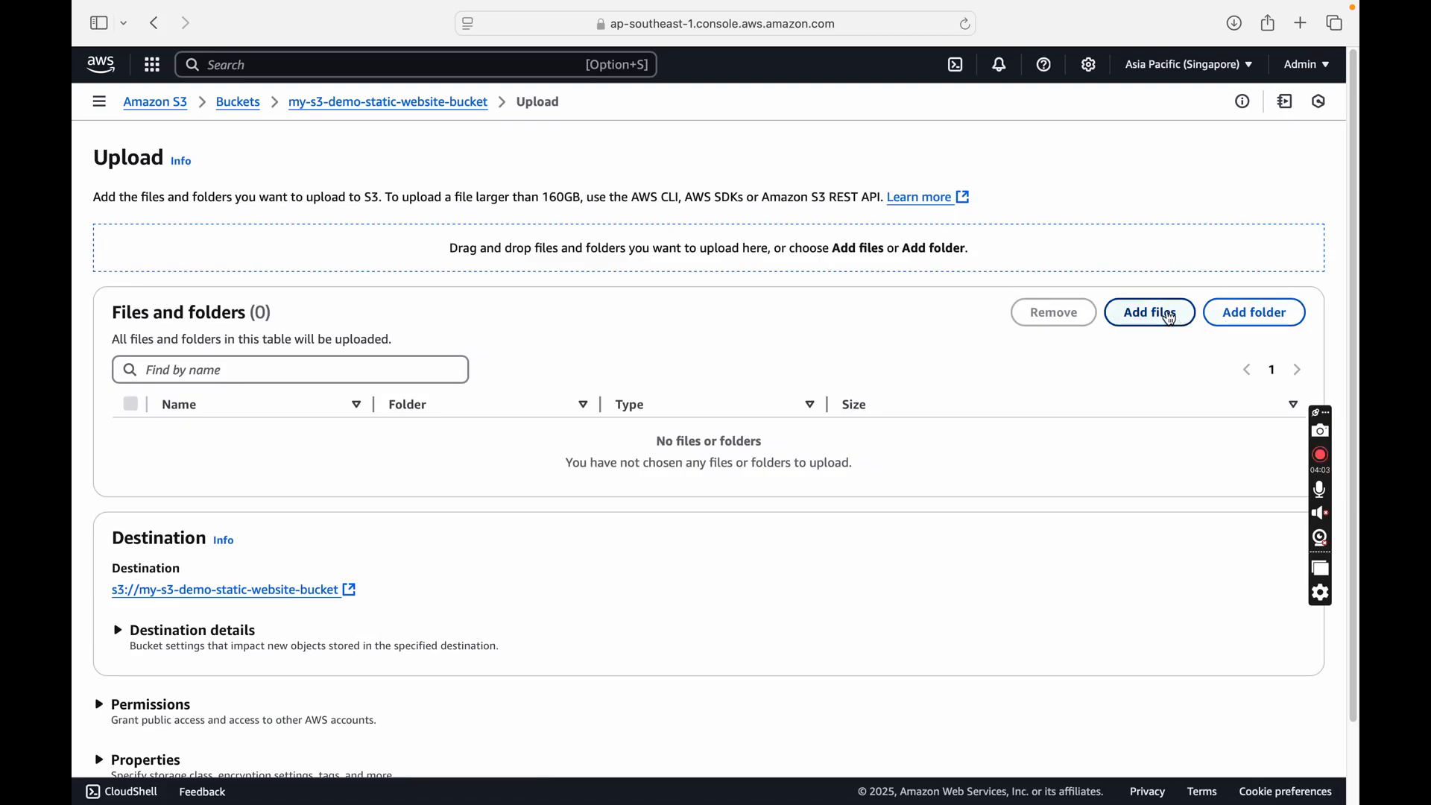
{"action": "left_click", "coordinate": [1168, 319]}
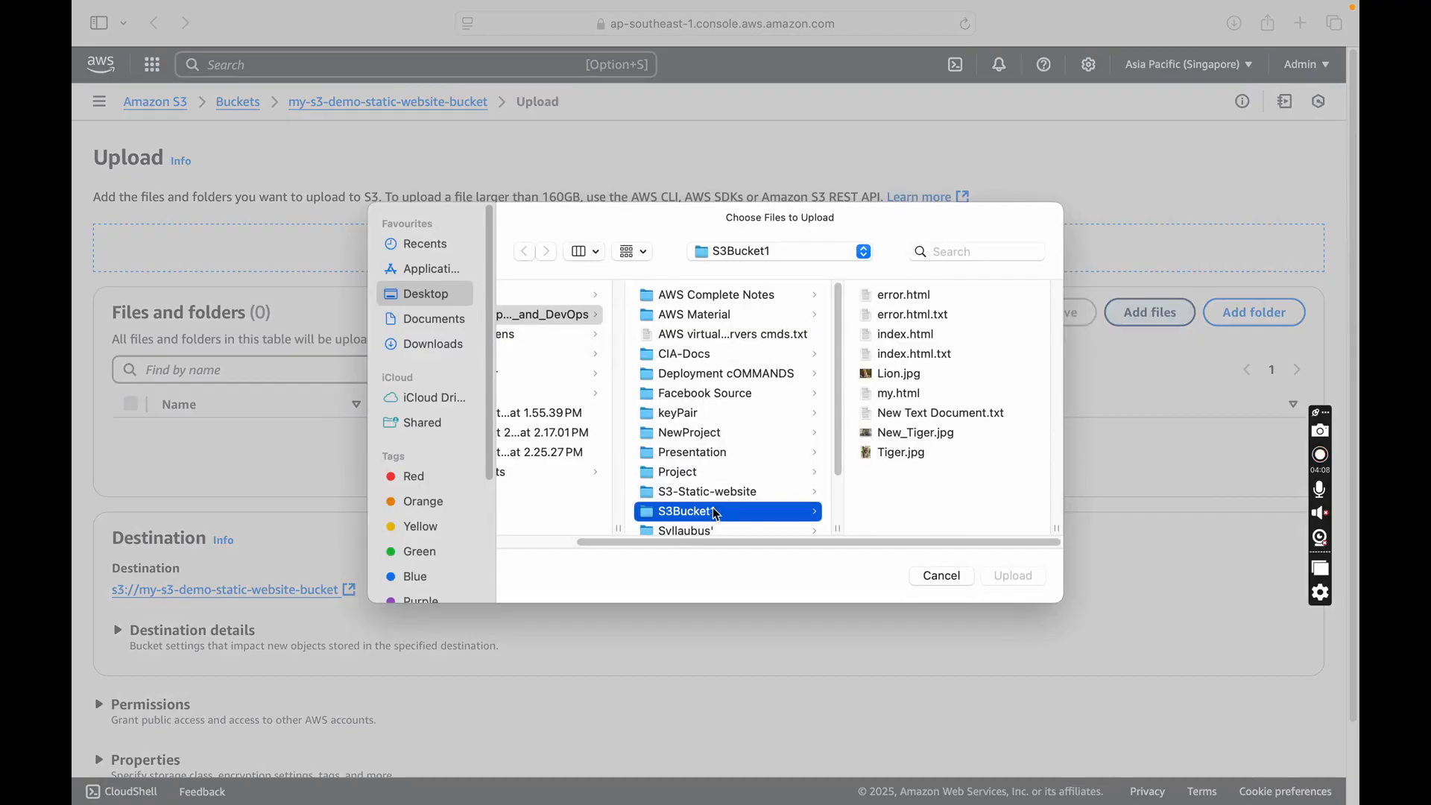
{"action": "left_click", "coordinate": [700, 493]}
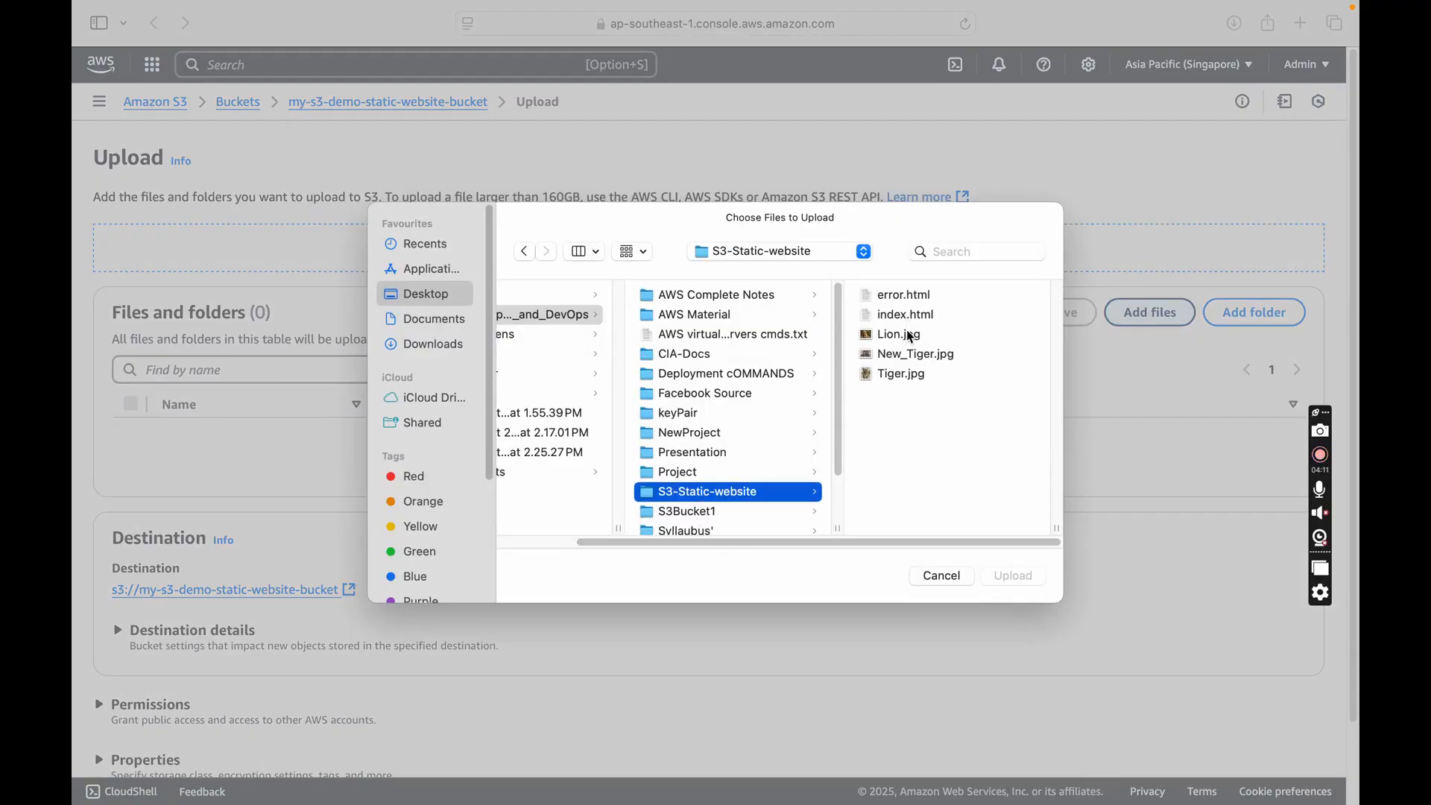
{"action": "left_click", "coordinate": [910, 378]}
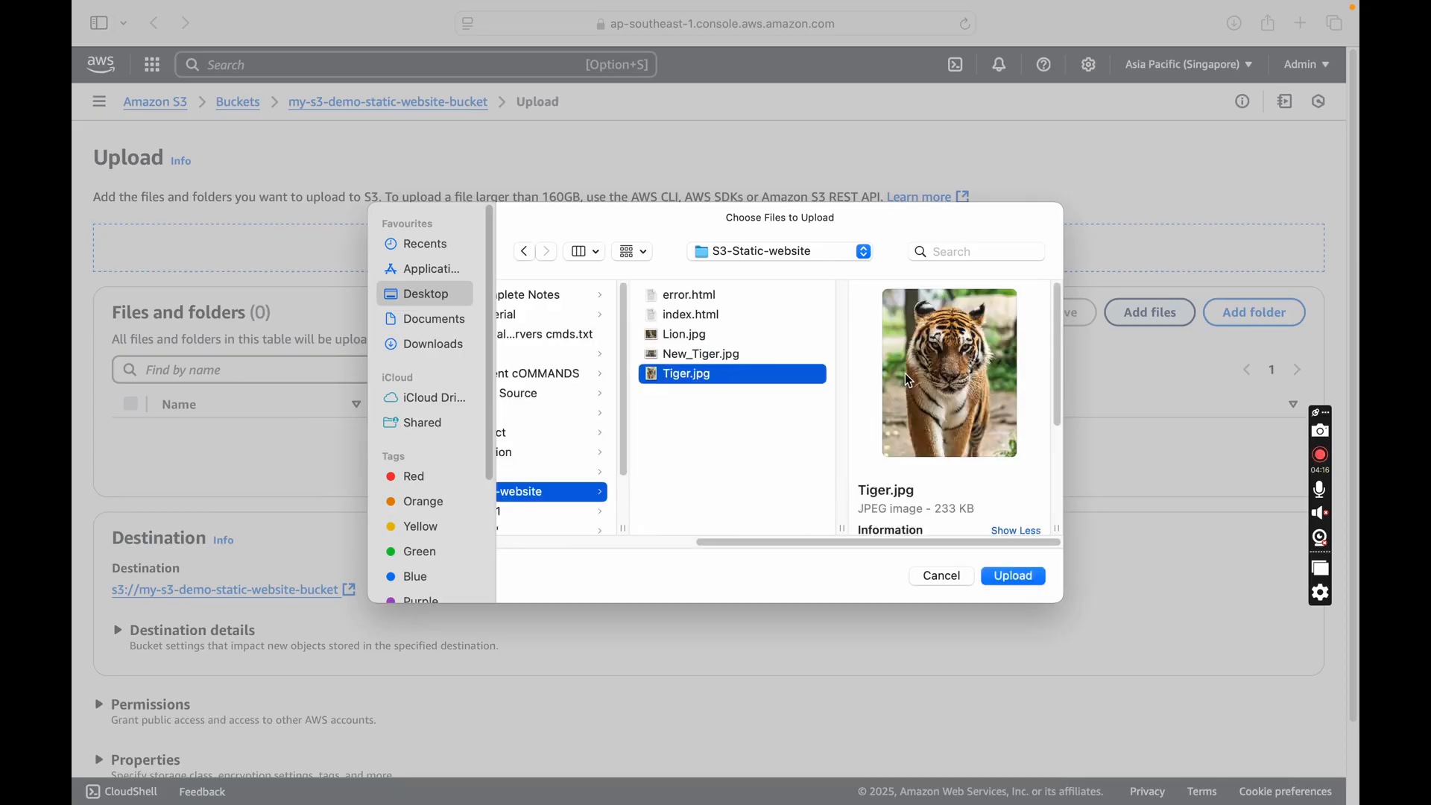
{"action": "left_click", "coordinate": [1016, 578]}
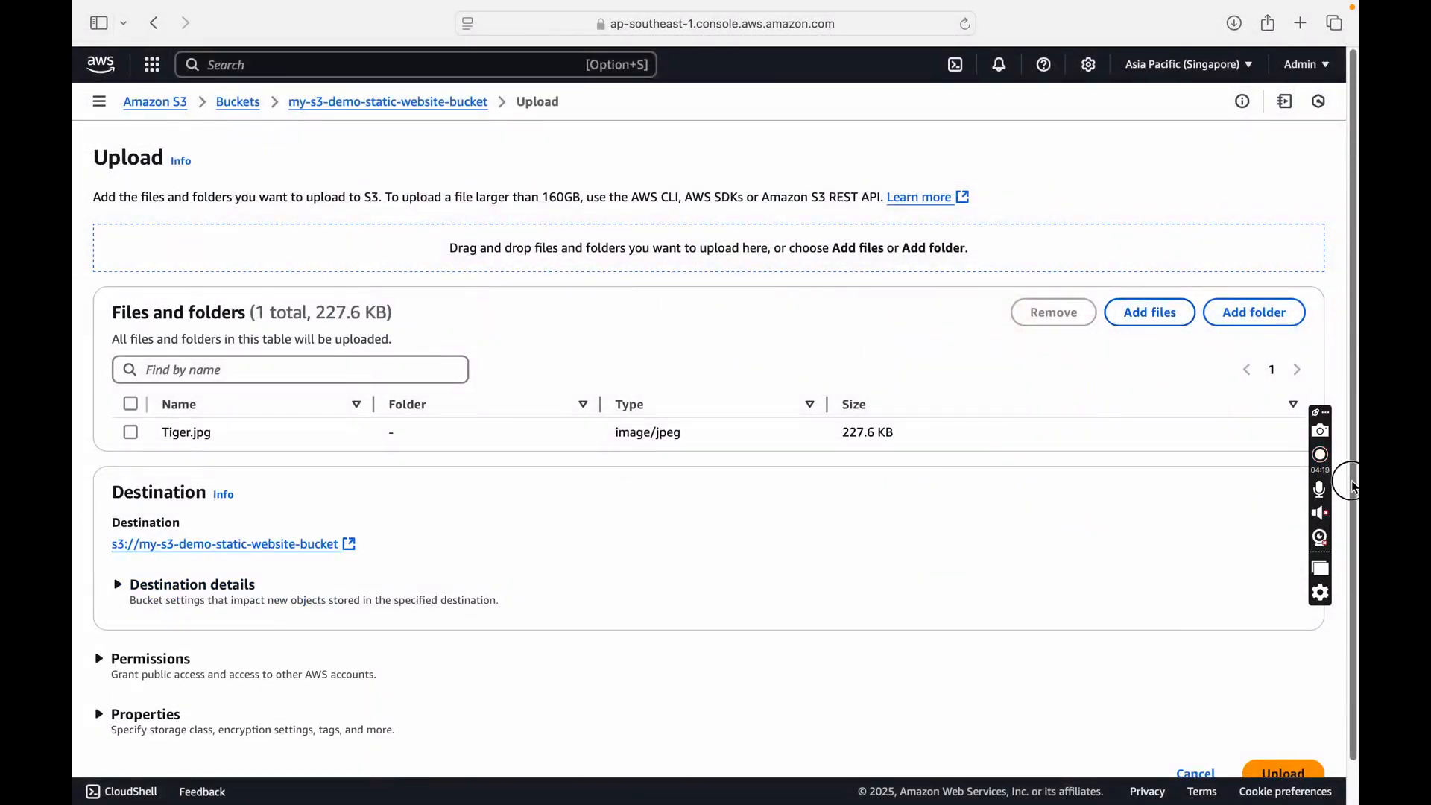
{"action": "scroll", "coordinate": [1304, 678], "scroll_direction": "down", "scroll_amount": 1}
{"action": "left_click", "coordinate": [1283, 729]}
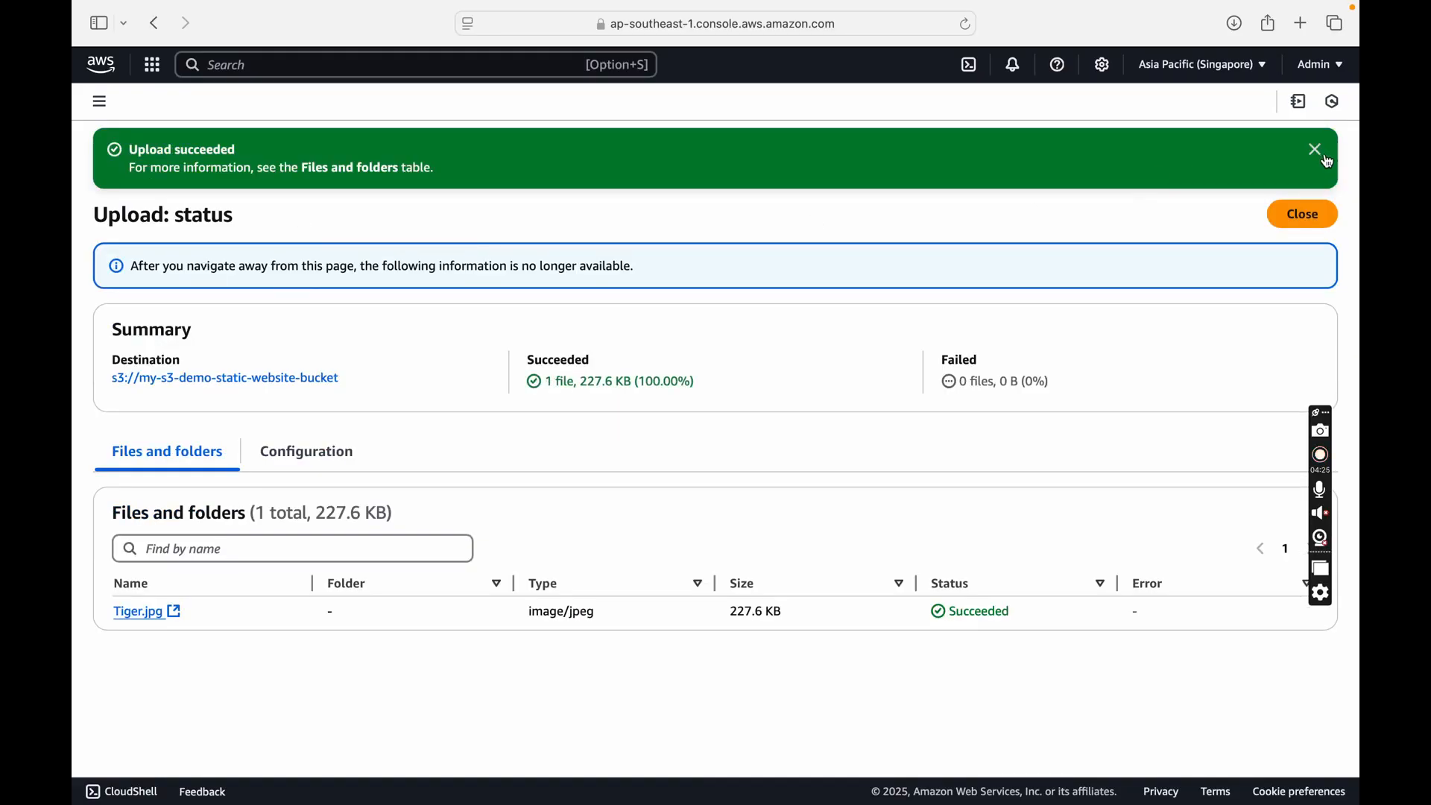
{"action": "left_click", "coordinate": [1327, 158]}
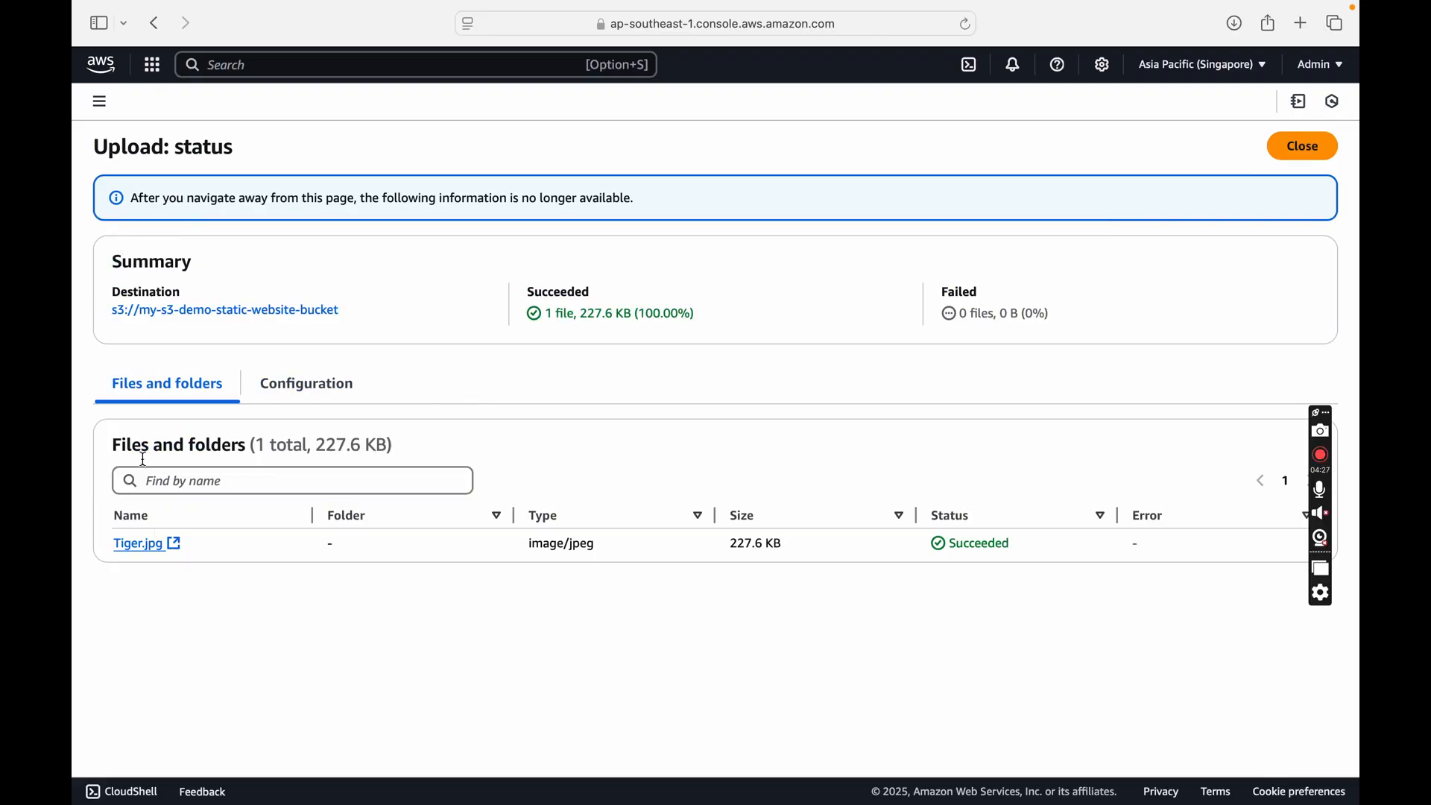
View the uploaded Tiger.jpg object's details, test its object URL in the browser, and return to the details.
{"action": "left_click", "coordinate": [146, 550]}
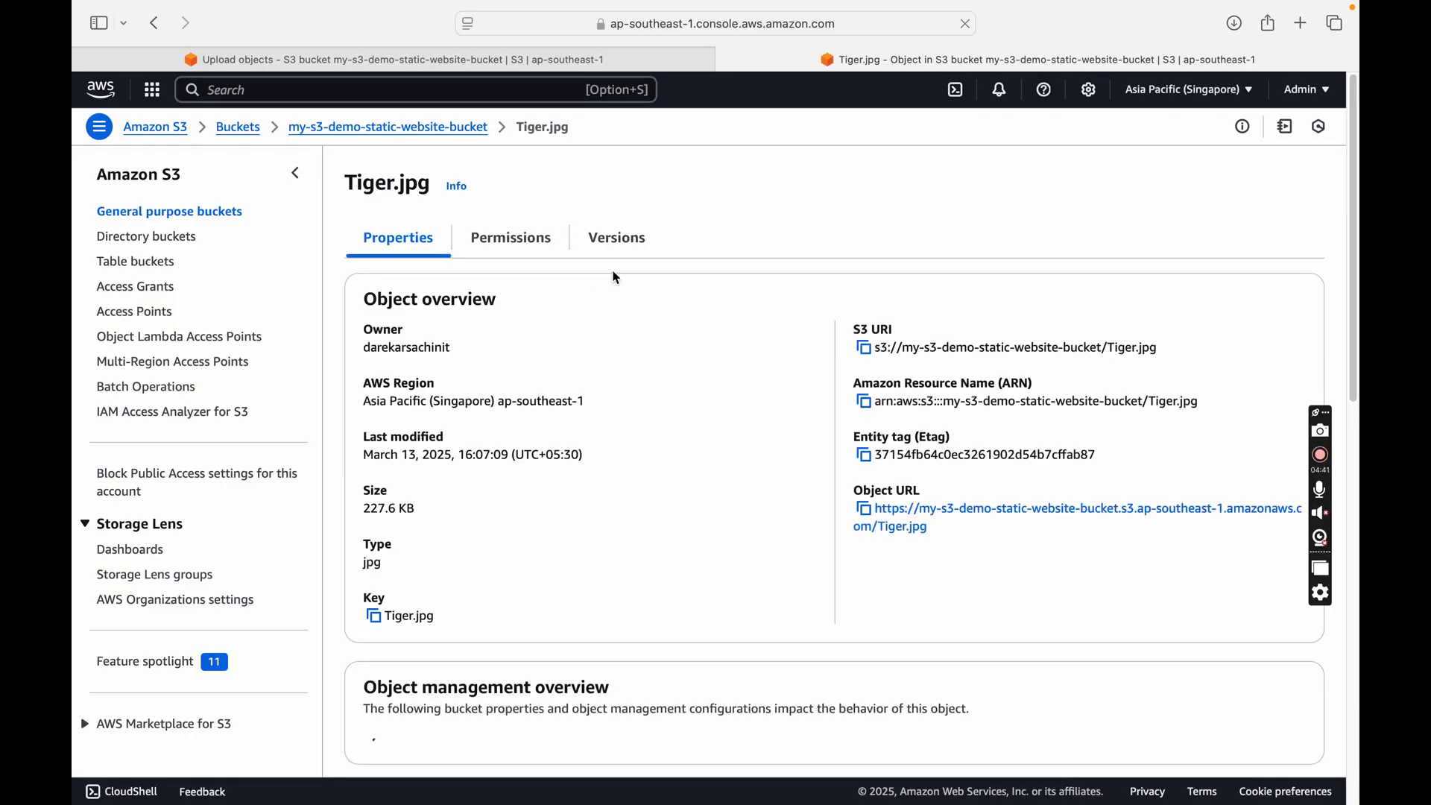
{"action": "mouse_move", "coordinate": [1353, 216]}
{"action": "left_mouse_down"}
{"action": "mouse_move", "coordinate": [1350, 313]}
{"action": "mouse_move", "coordinate": [1352, 216]}
{"action": "left_mouse_up"}
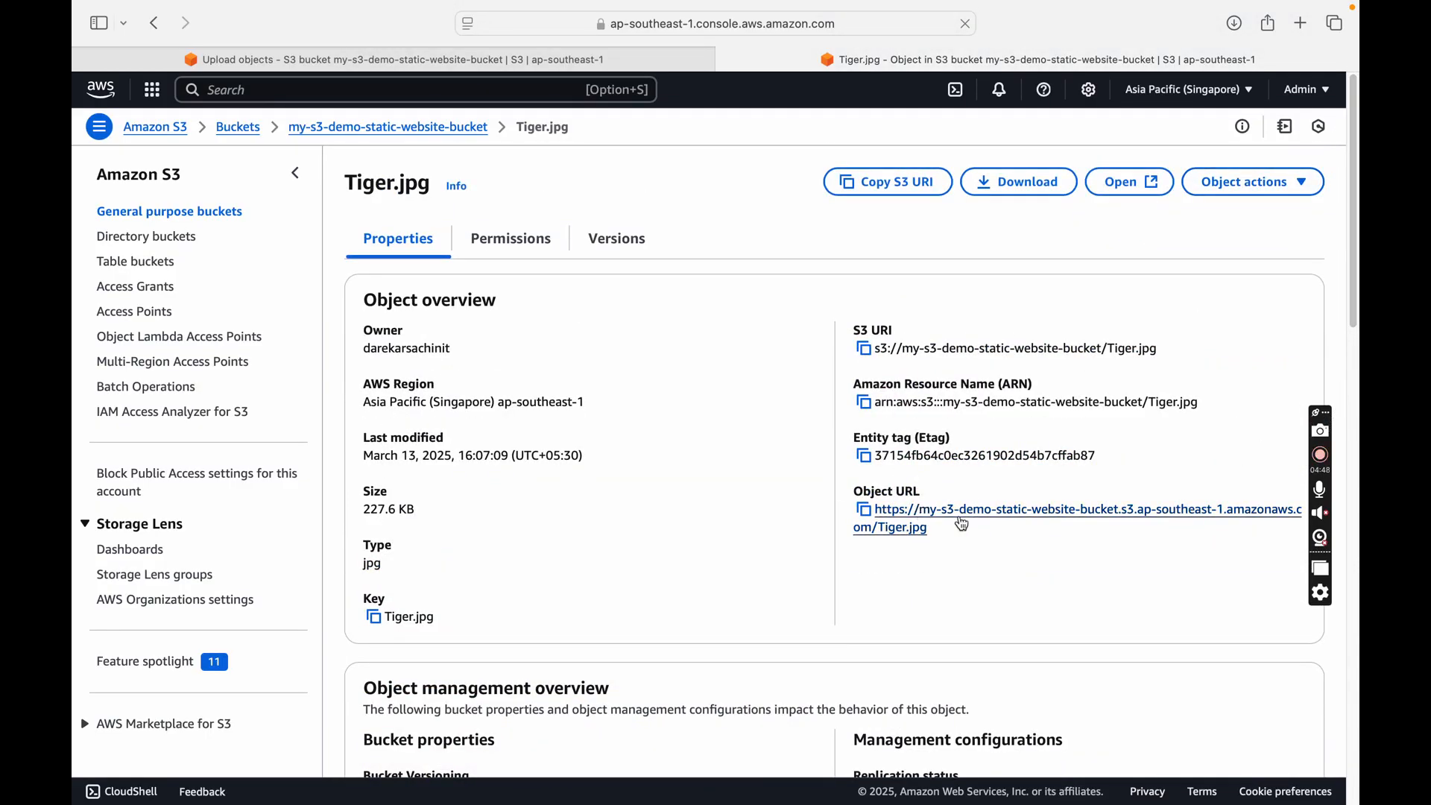
{"action": "left_click", "coordinate": [1002, 517]}
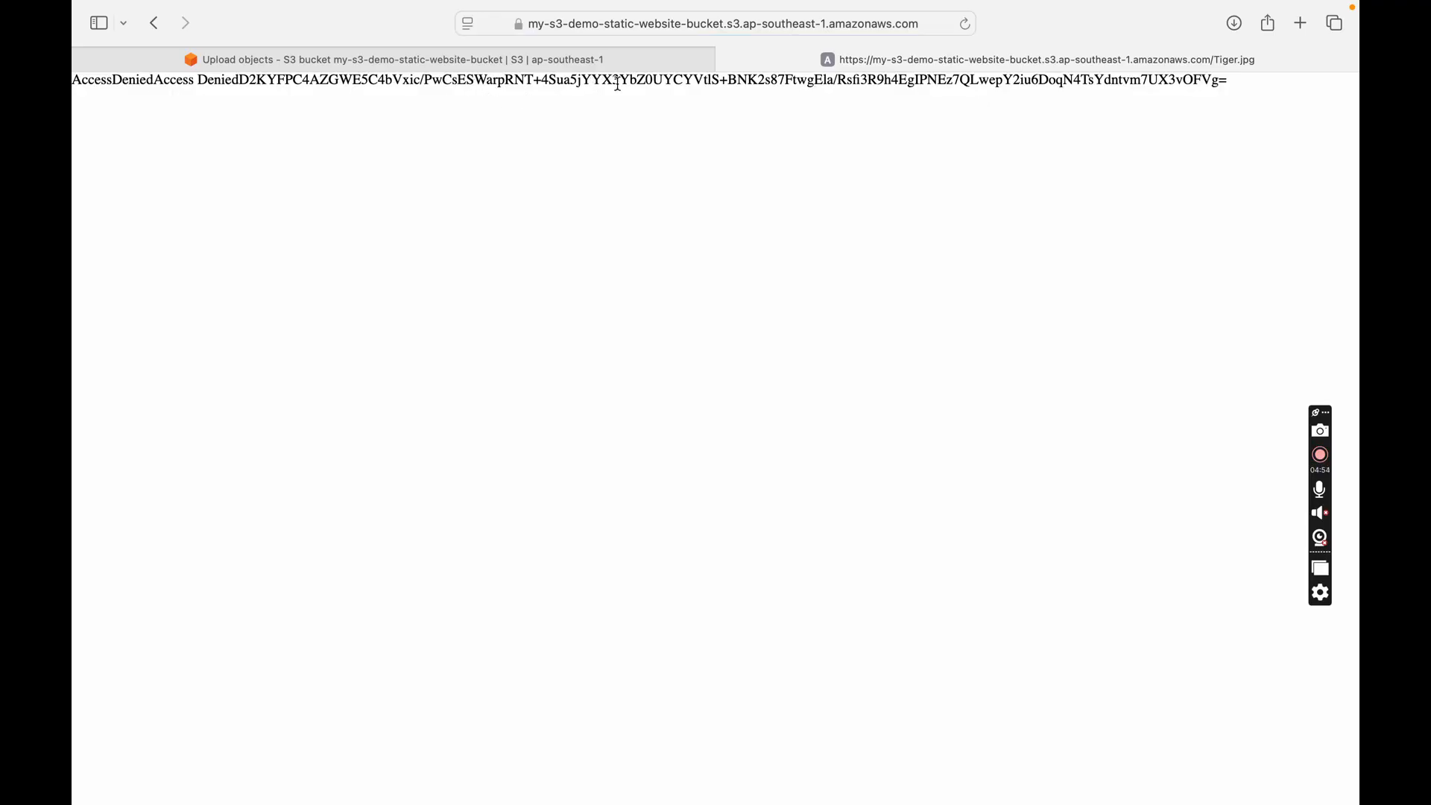
{"action": "left_click", "coordinate": [154, 23]}
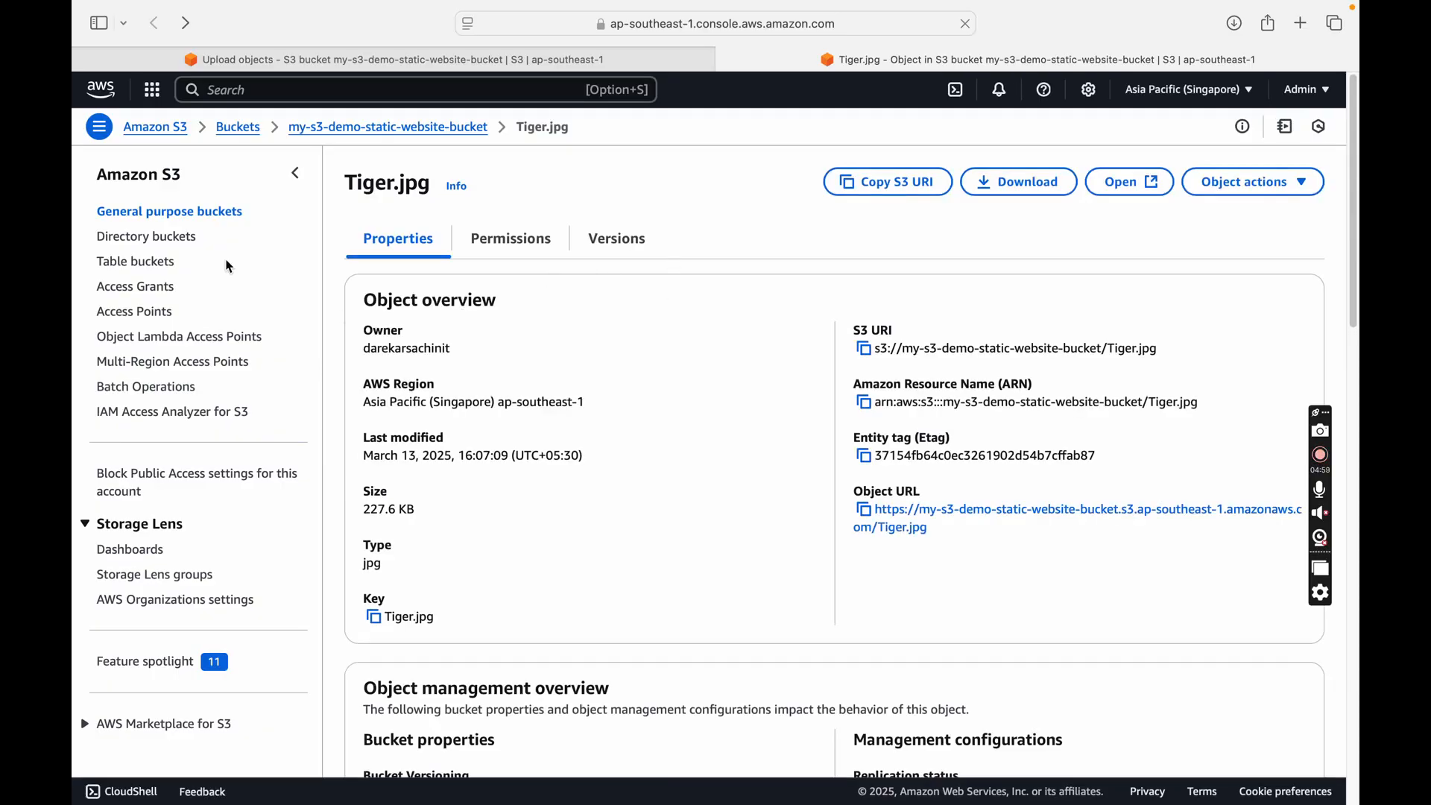
Return to the general purpose buckets list and open my-s3-demo-static-website-bucket.
{"action": "left_click", "coordinate": [168, 217]}
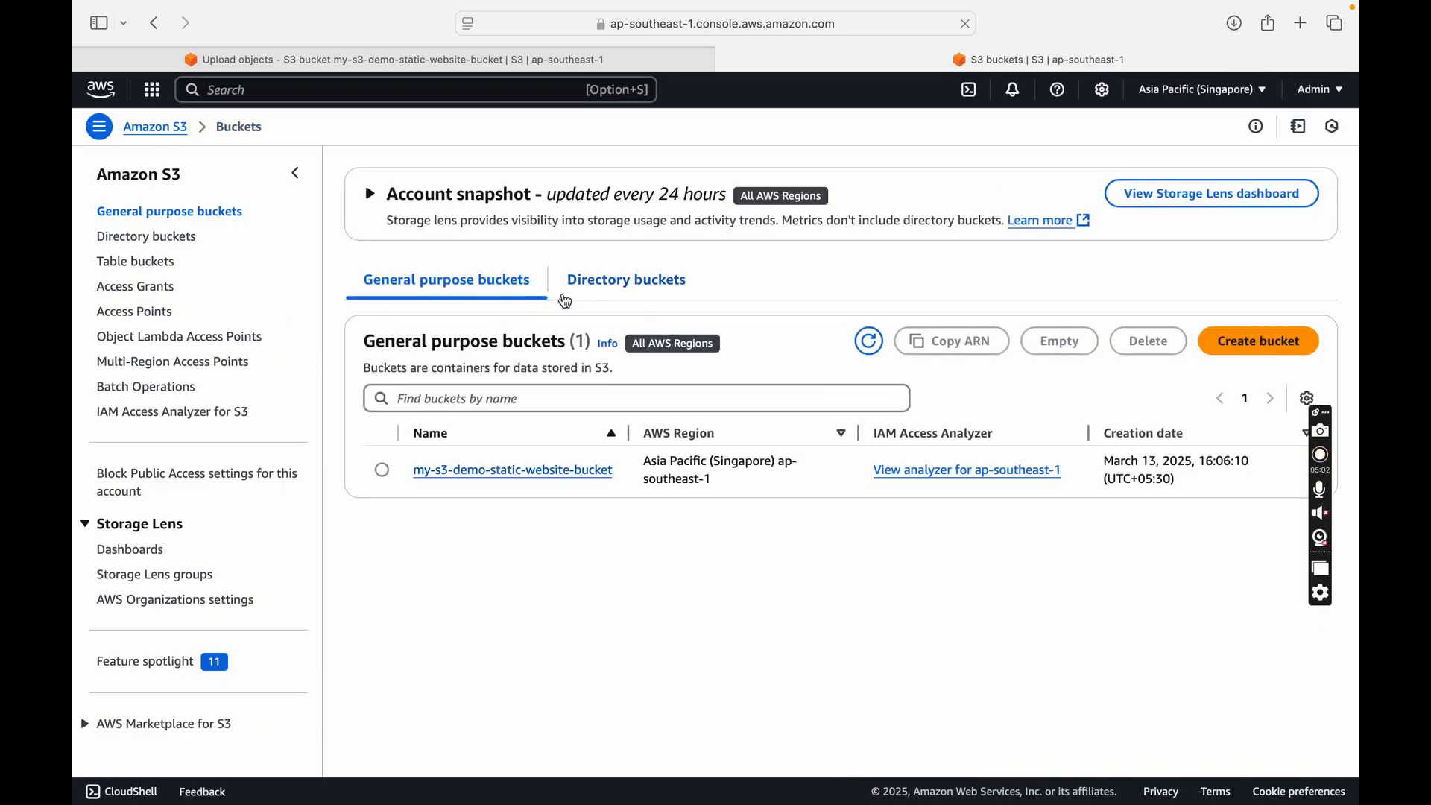
{"action": "left_click", "coordinate": [548, 470]}
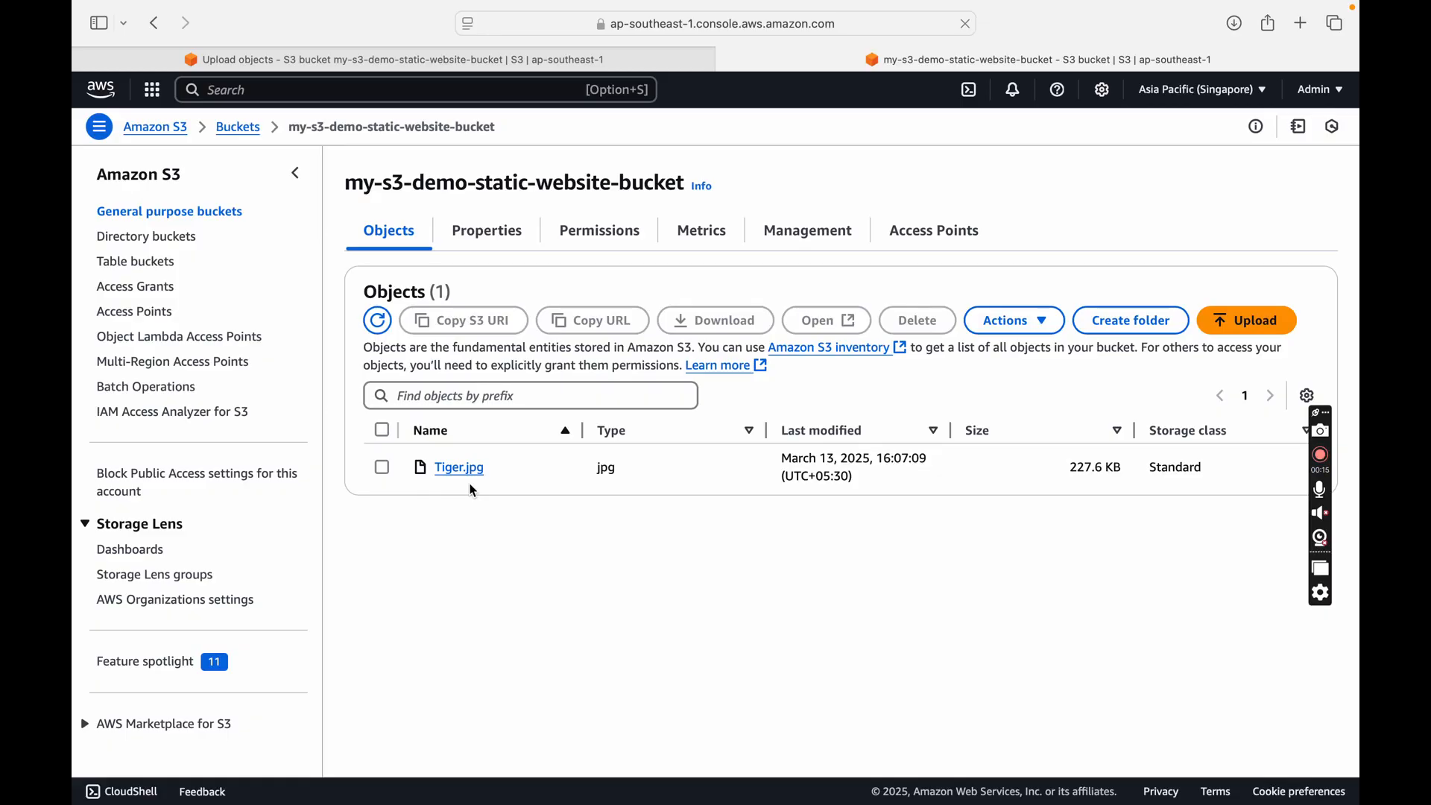
{"action": "left_click", "coordinate": [220, 214]}
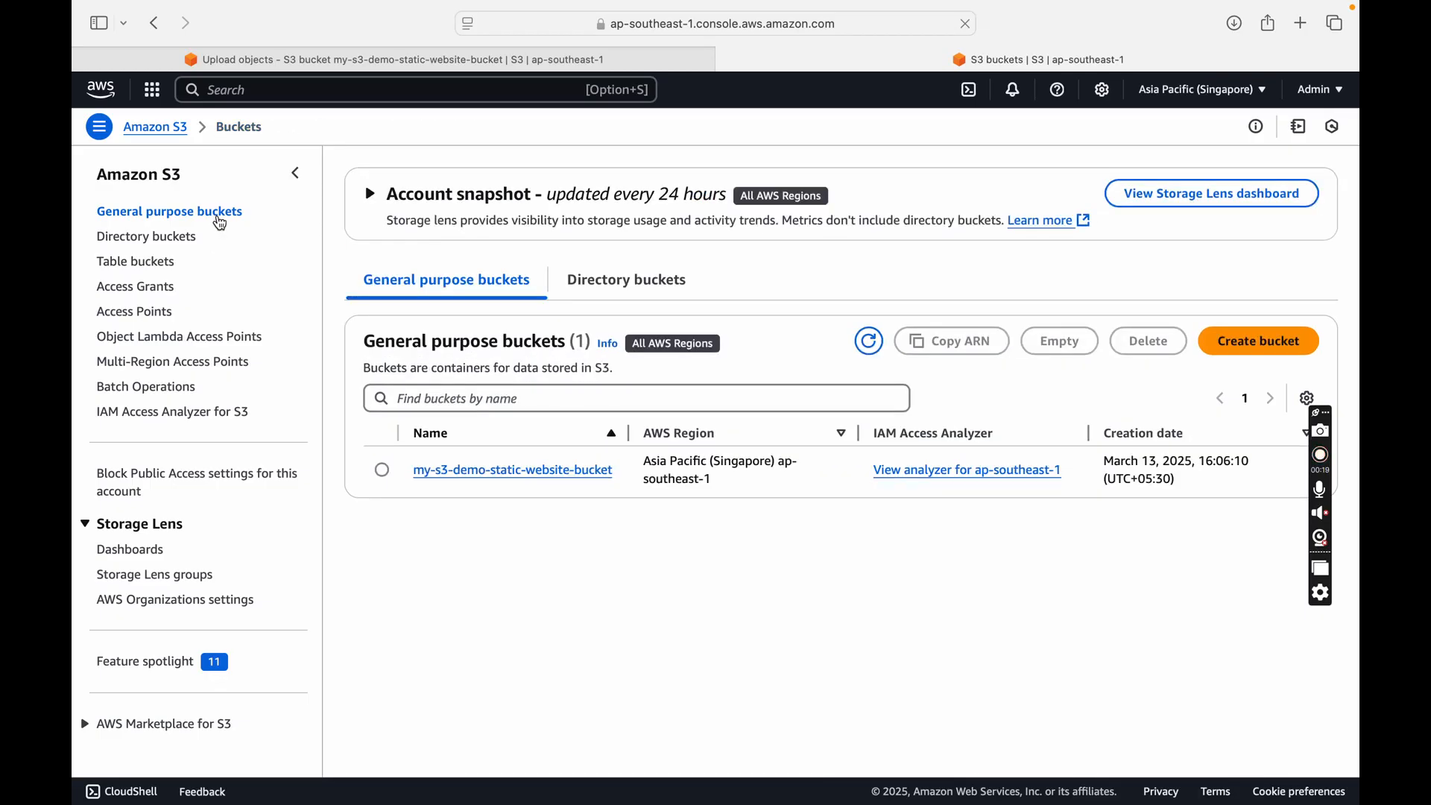
{"action": "left_click", "coordinate": [469, 470]}
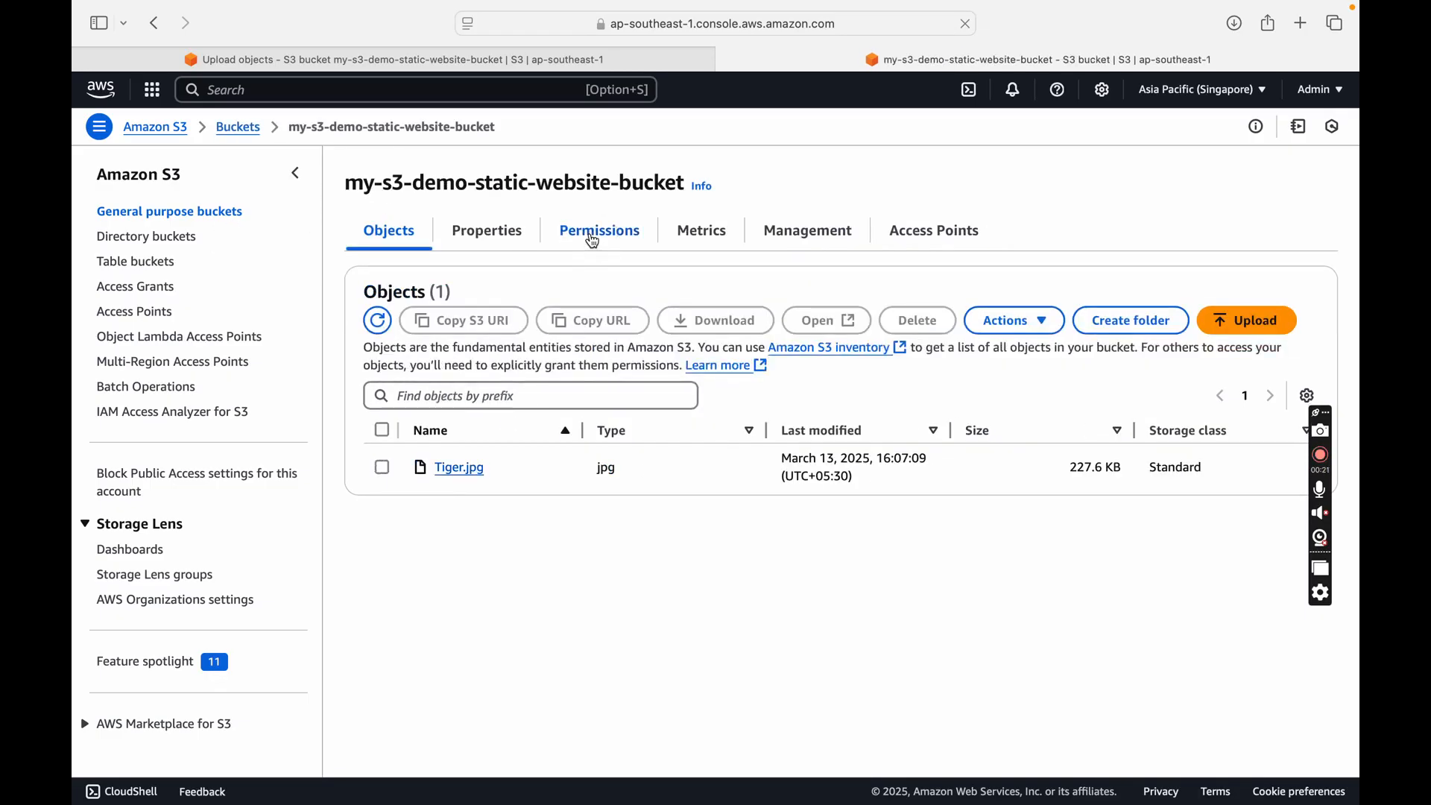
Turn off Block all public access in the bucket's permissions and save, entering "confirm" to approve the change.
{"action": "left_click", "coordinate": [593, 234]}
{"action": "scroll", "coordinate": [1290, 340], "scroll_direction": "down", "scroll_amount": 3}
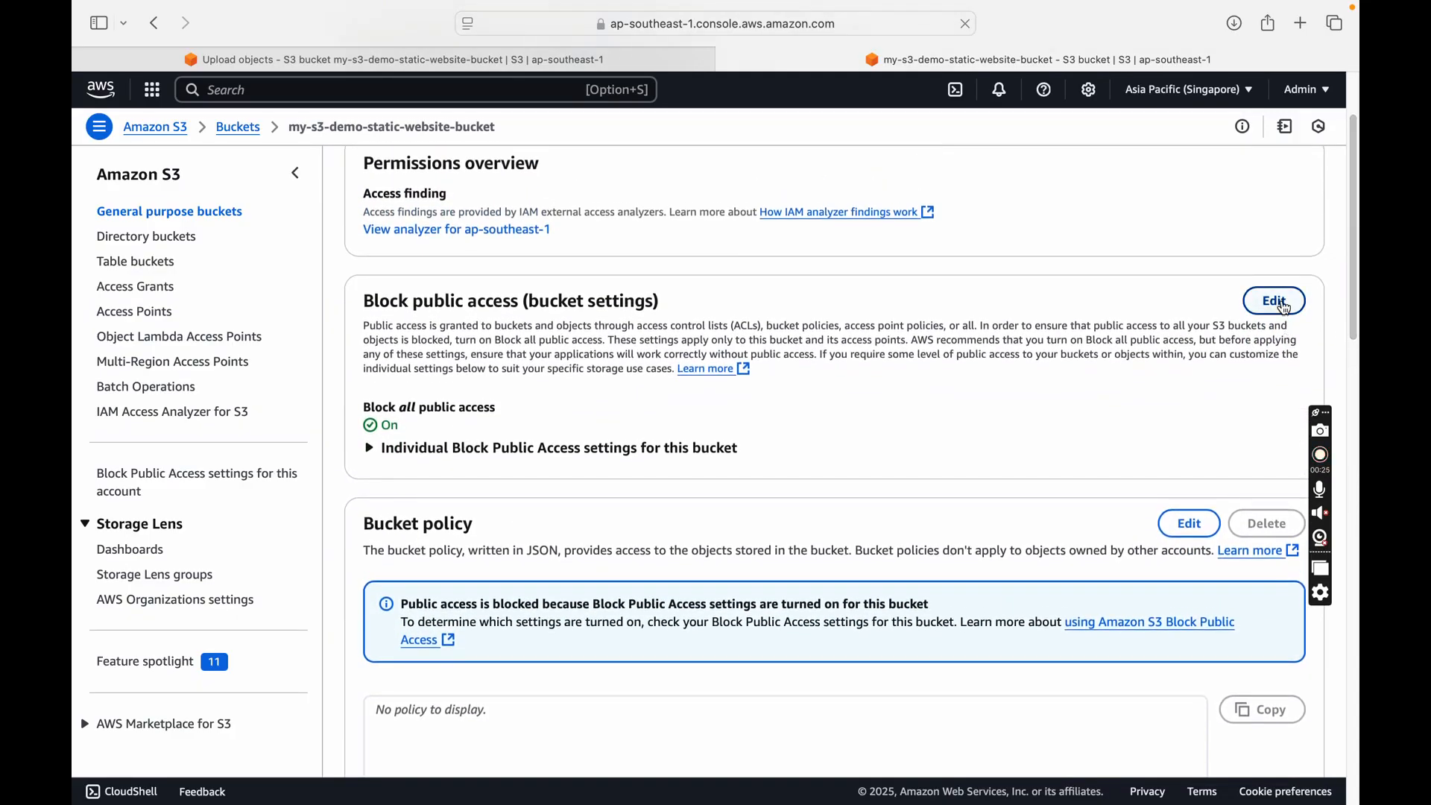
{"action": "left_click", "coordinate": [1276, 301]}
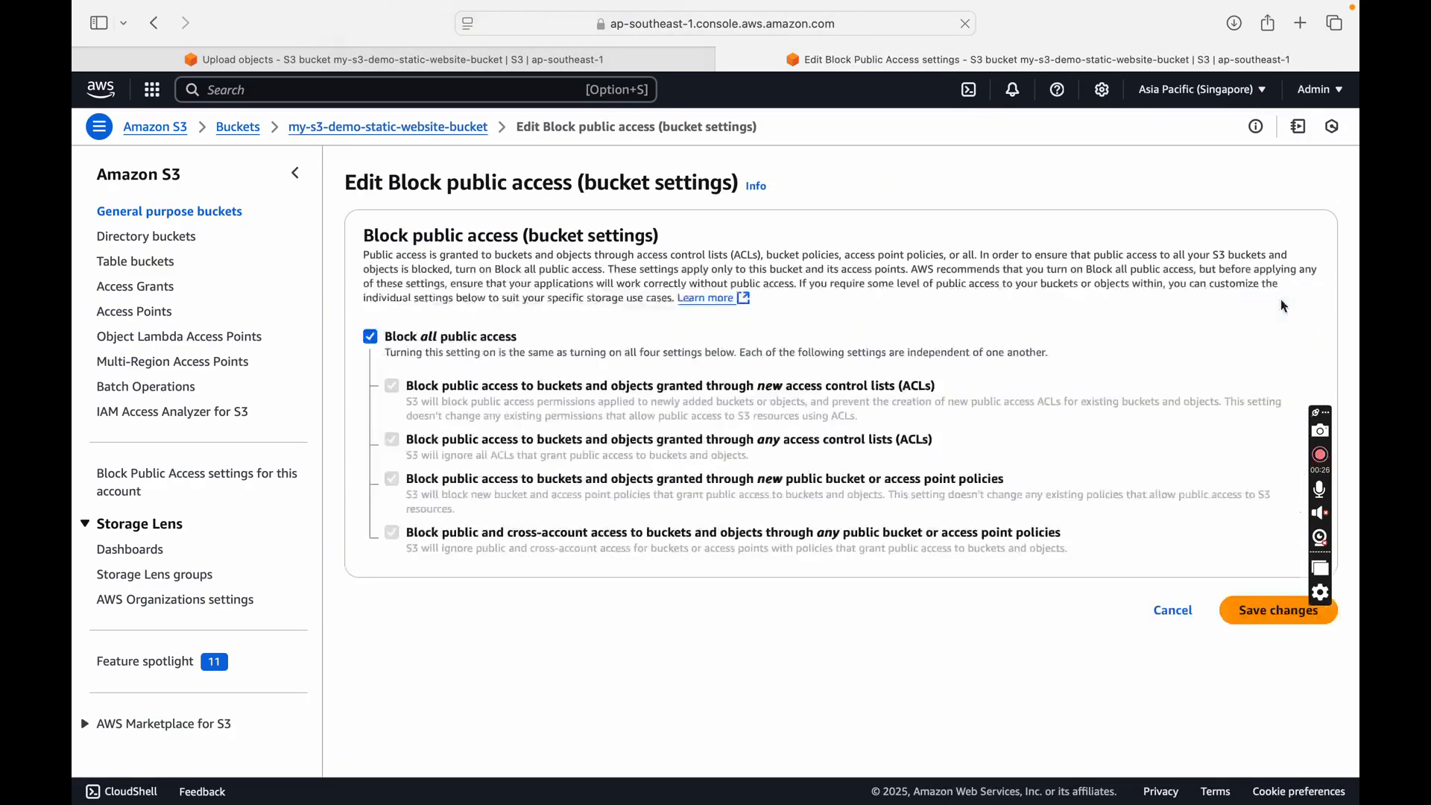
{"action": "left_click", "coordinate": [373, 337]}
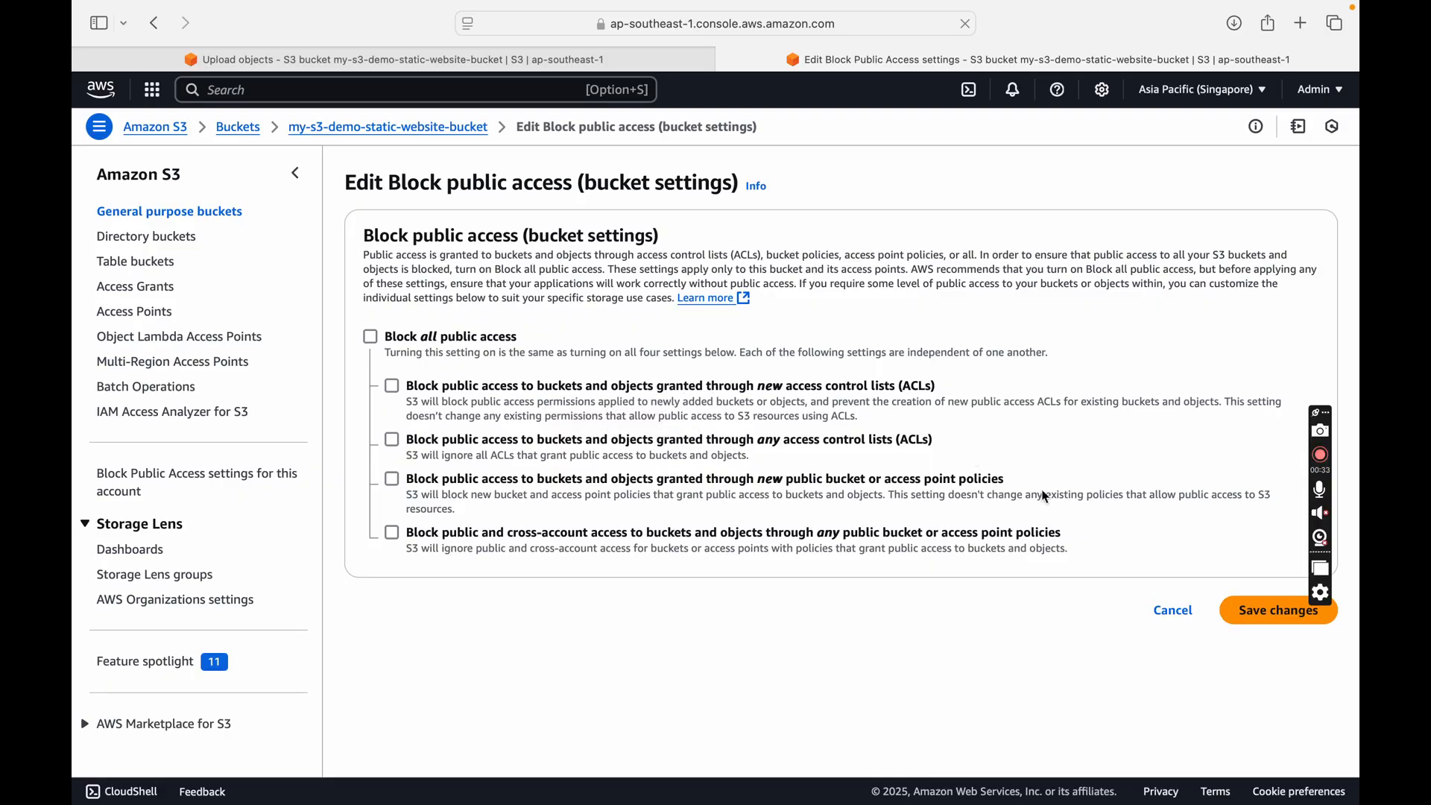
{"action": "left_click", "coordinate": [1258, 606]}
{"action": "left_click", "coordinate": [675, 484]}
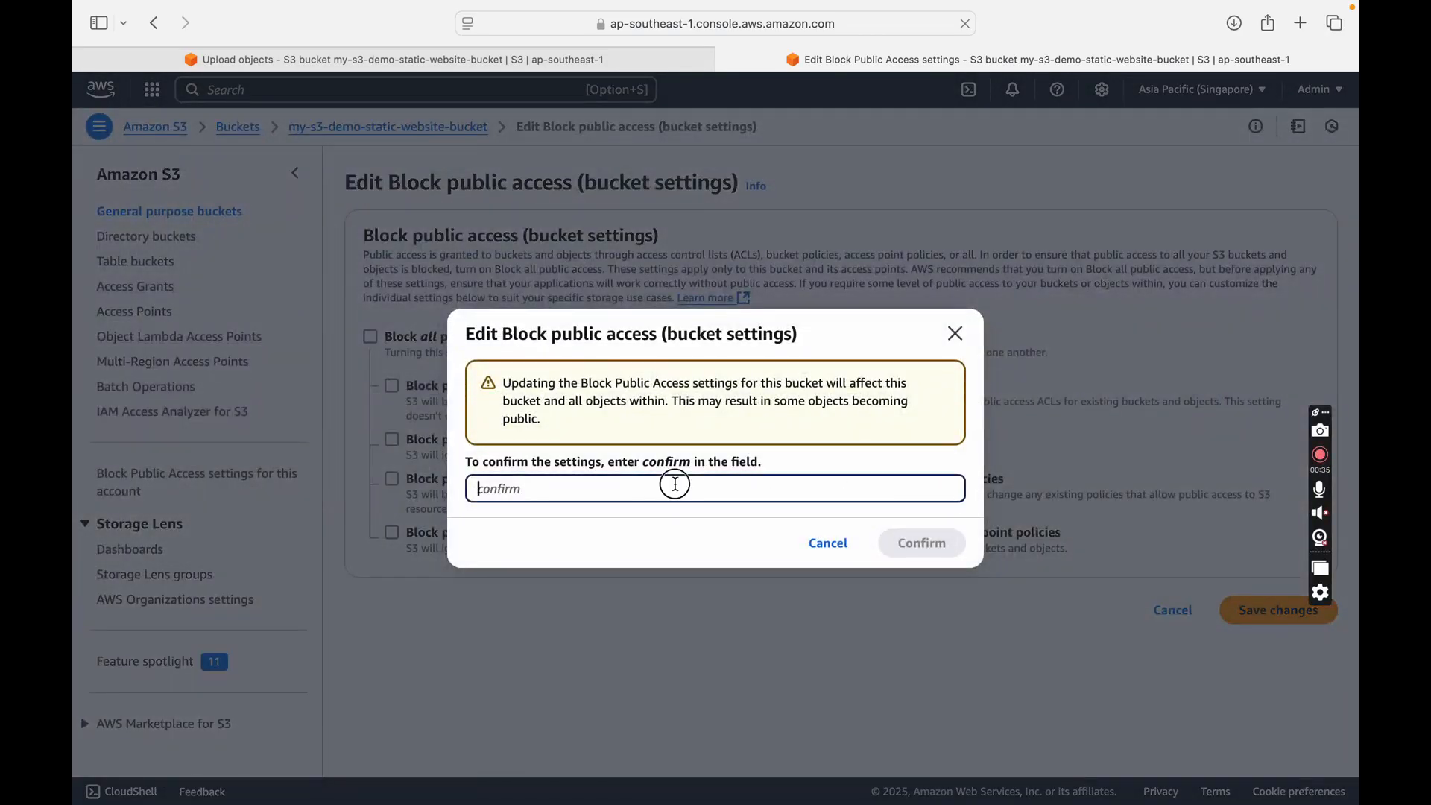
{"action": "type", "text": "confirm"}
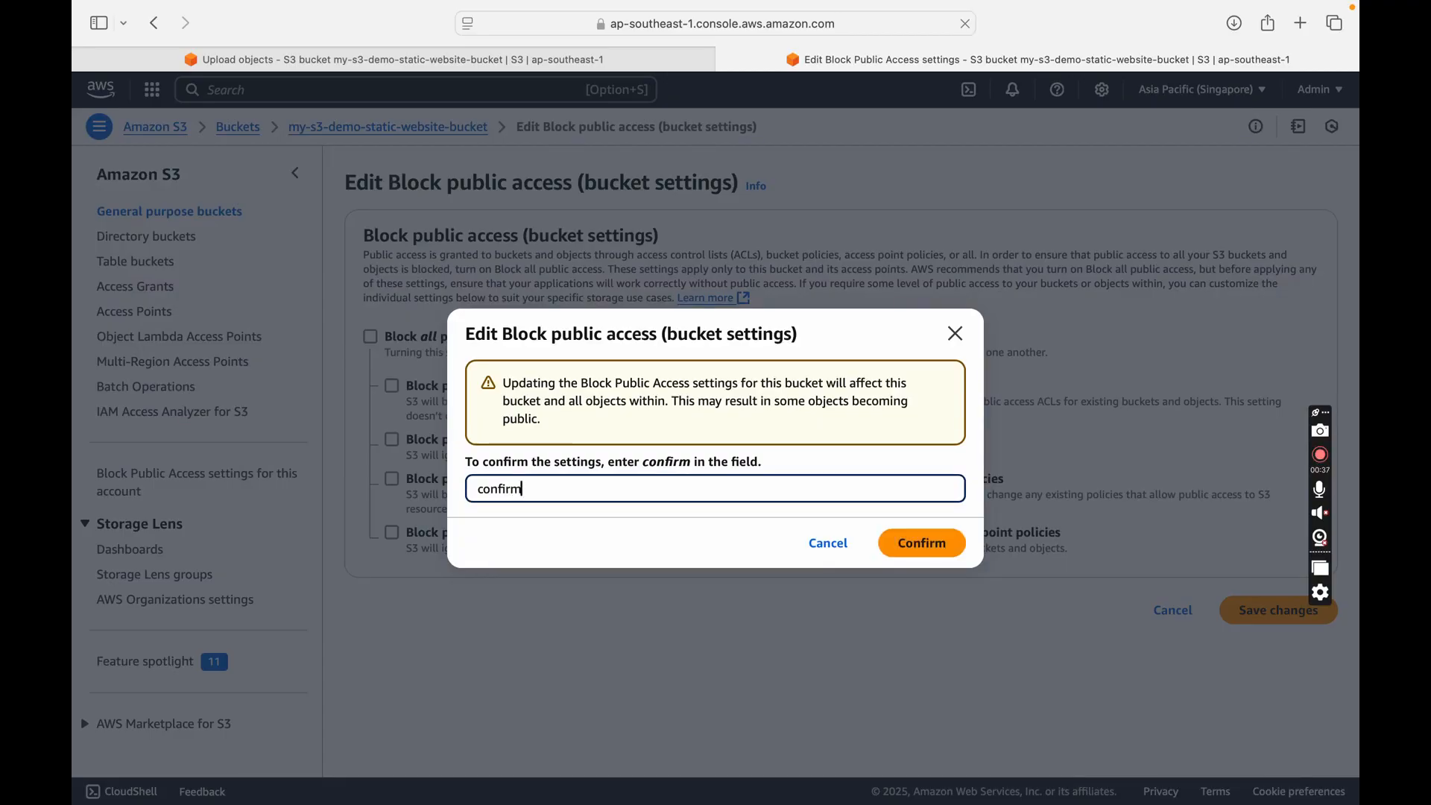
{"action": "left_click", "coordinate": [911, 546]}
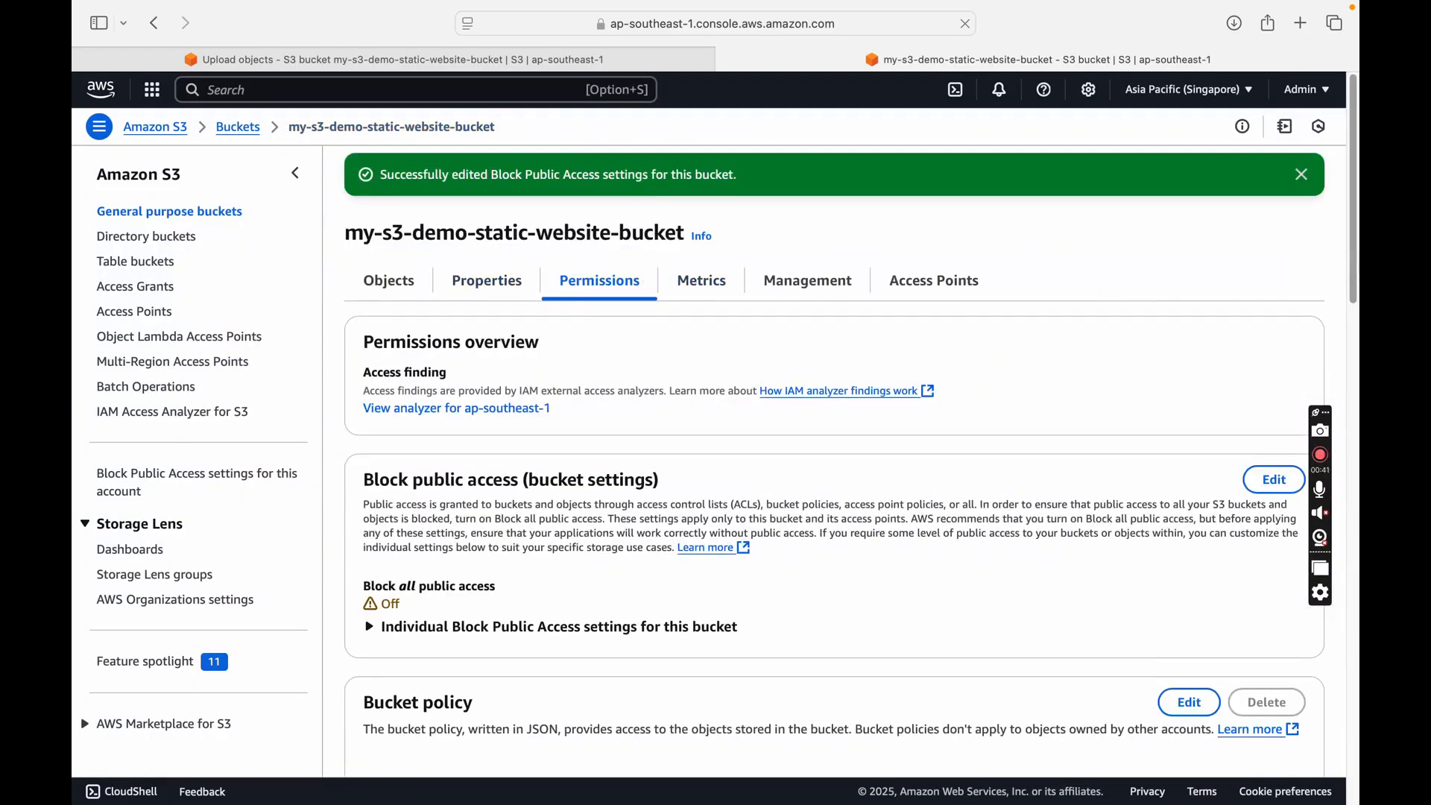
Start editing the bucket policy and open the AWS Policy Generator in a new browser tab.
{"action": "left_click_drag", "start_coordinate": [1354, 242], "coordinate": [1353, 379]}
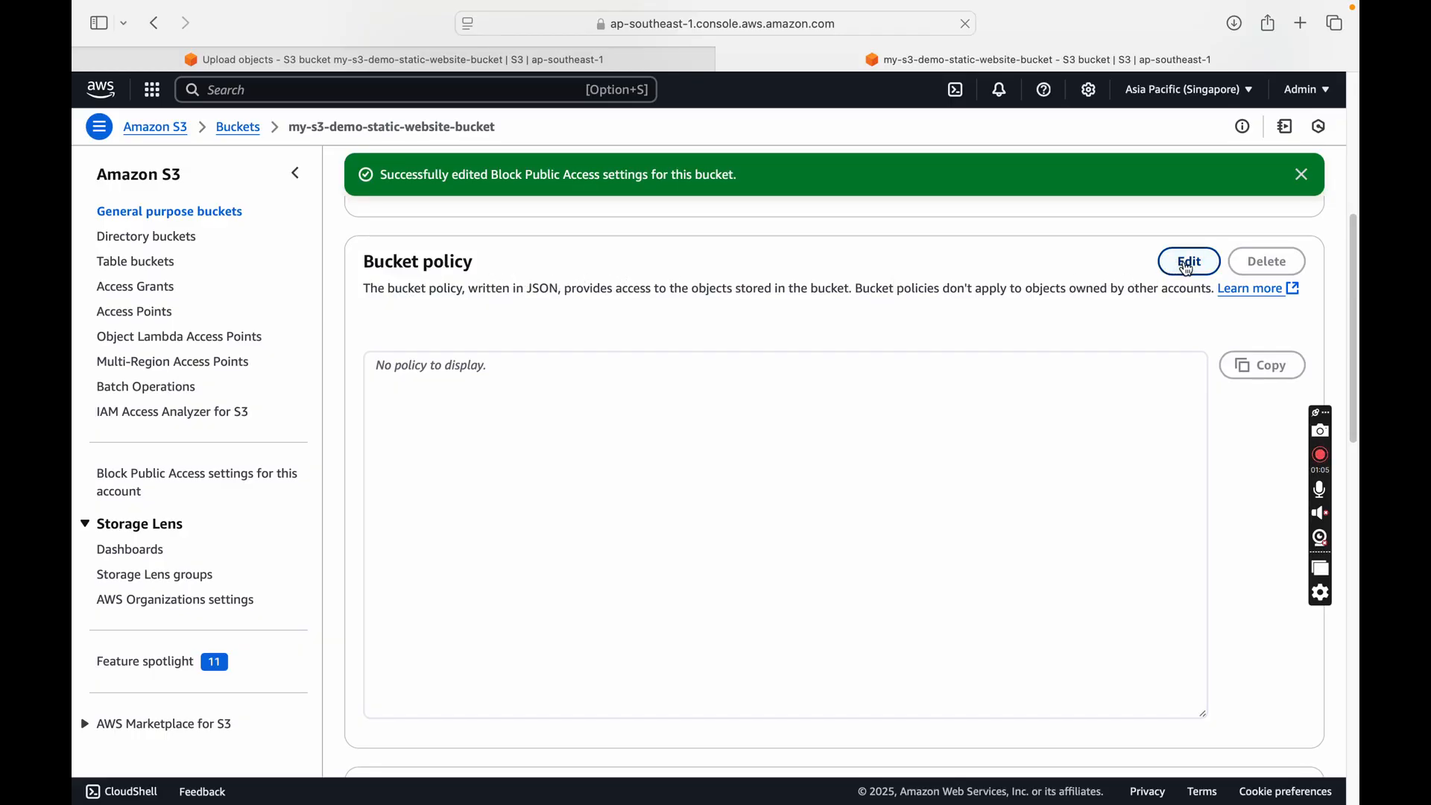
{"action": "left_click", "coordinate": [1188, 262]}
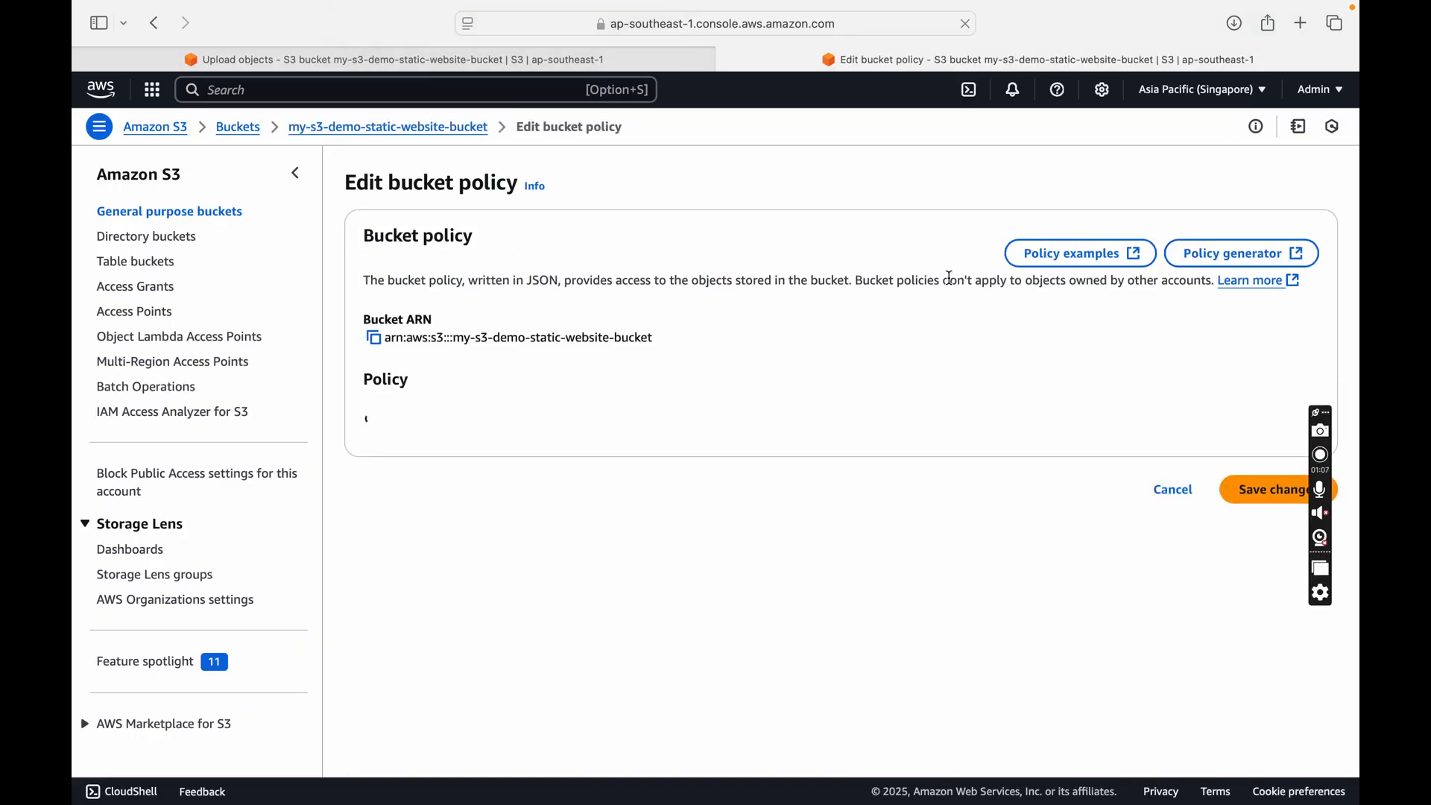
{"action": "left_click_drag", "start_coordinate": [1353, 326], "coordinate": [1355, 392]}
{"action": "scroll", "coordinate": [818, 336], "scroll_direction": "up", "scroll_amount": 3}
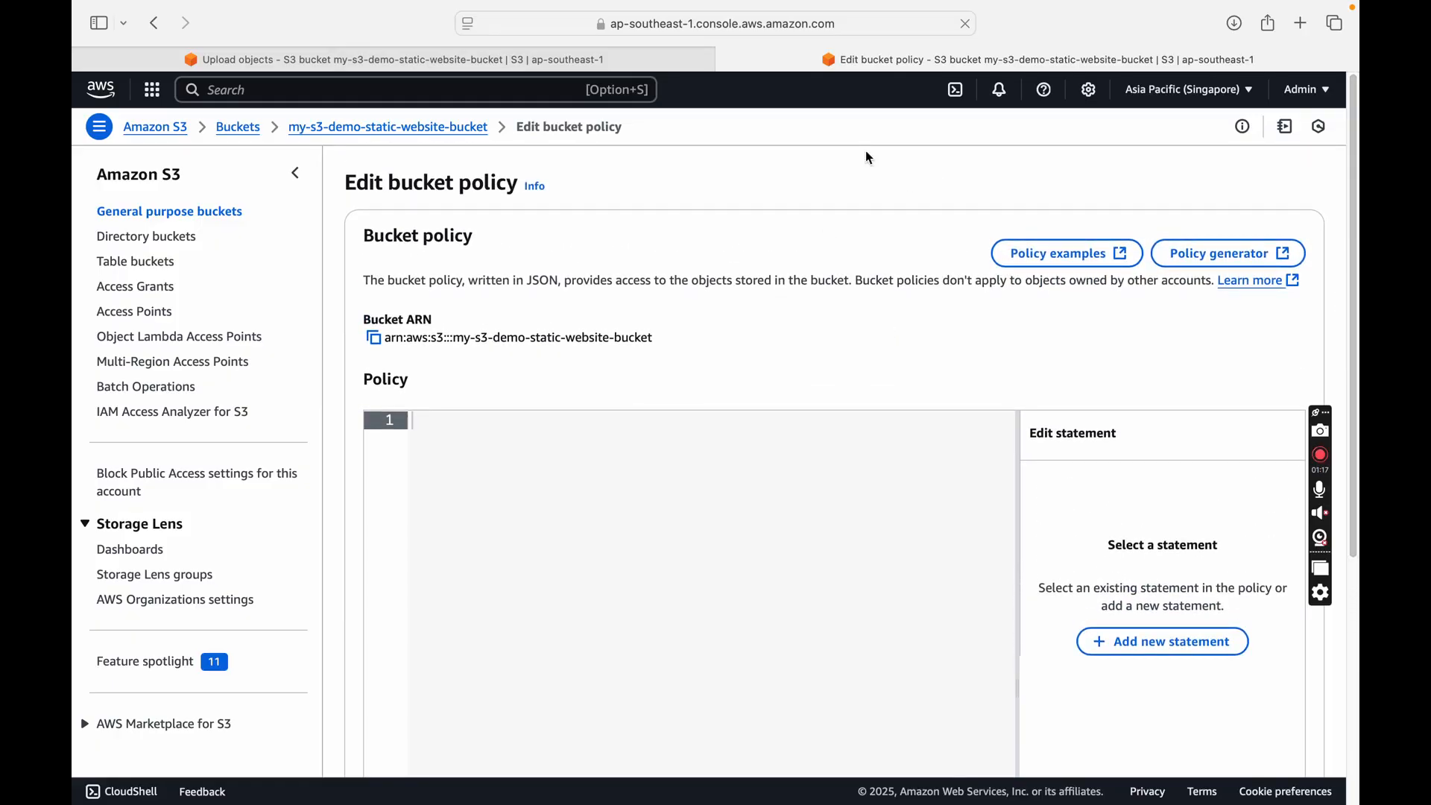
{"action": "right_click", "coordinate": [1197, 261]}
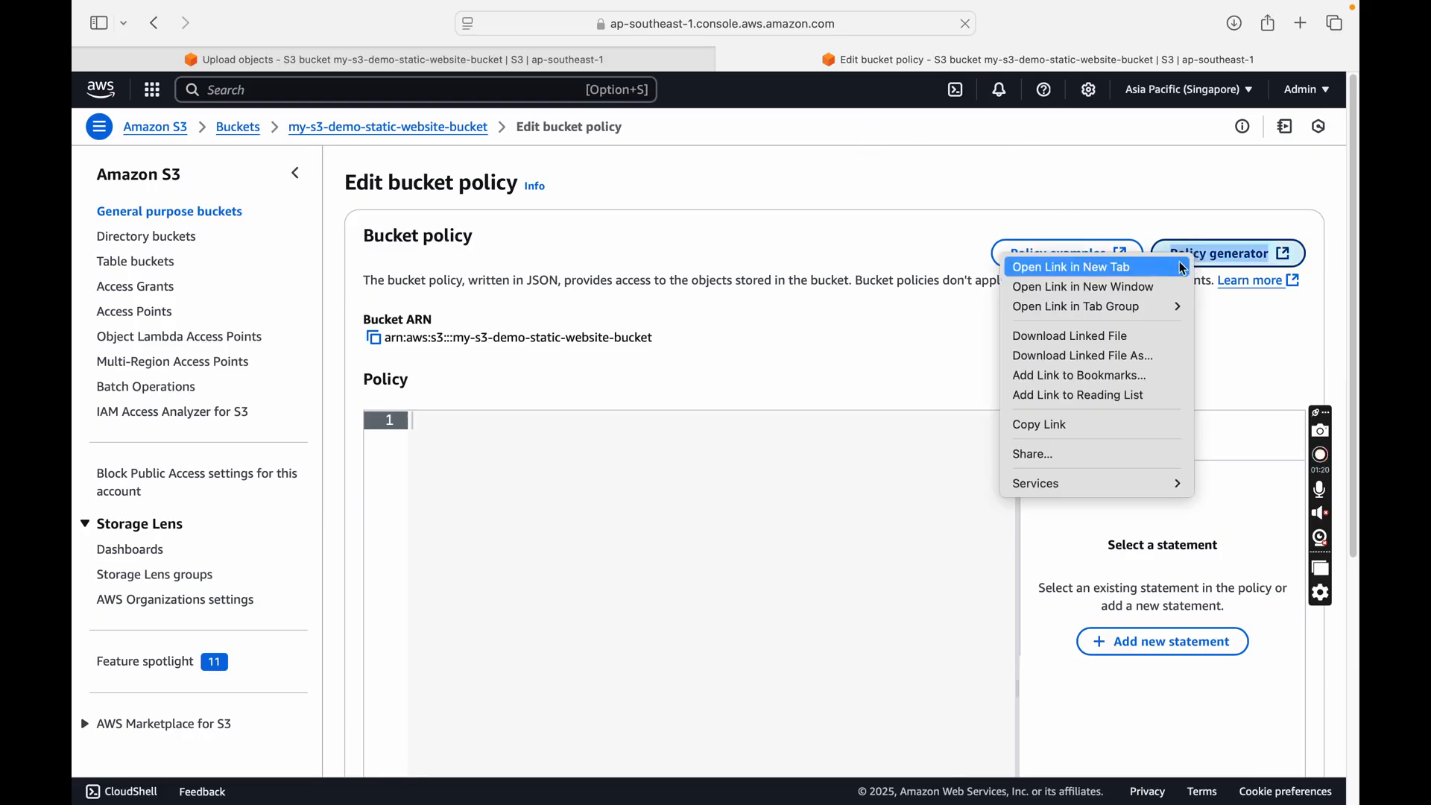
{"action": "left_click", "coordinate": [1132, 269]}
{"action": "left_click", "coordinate": [1122, 60]}
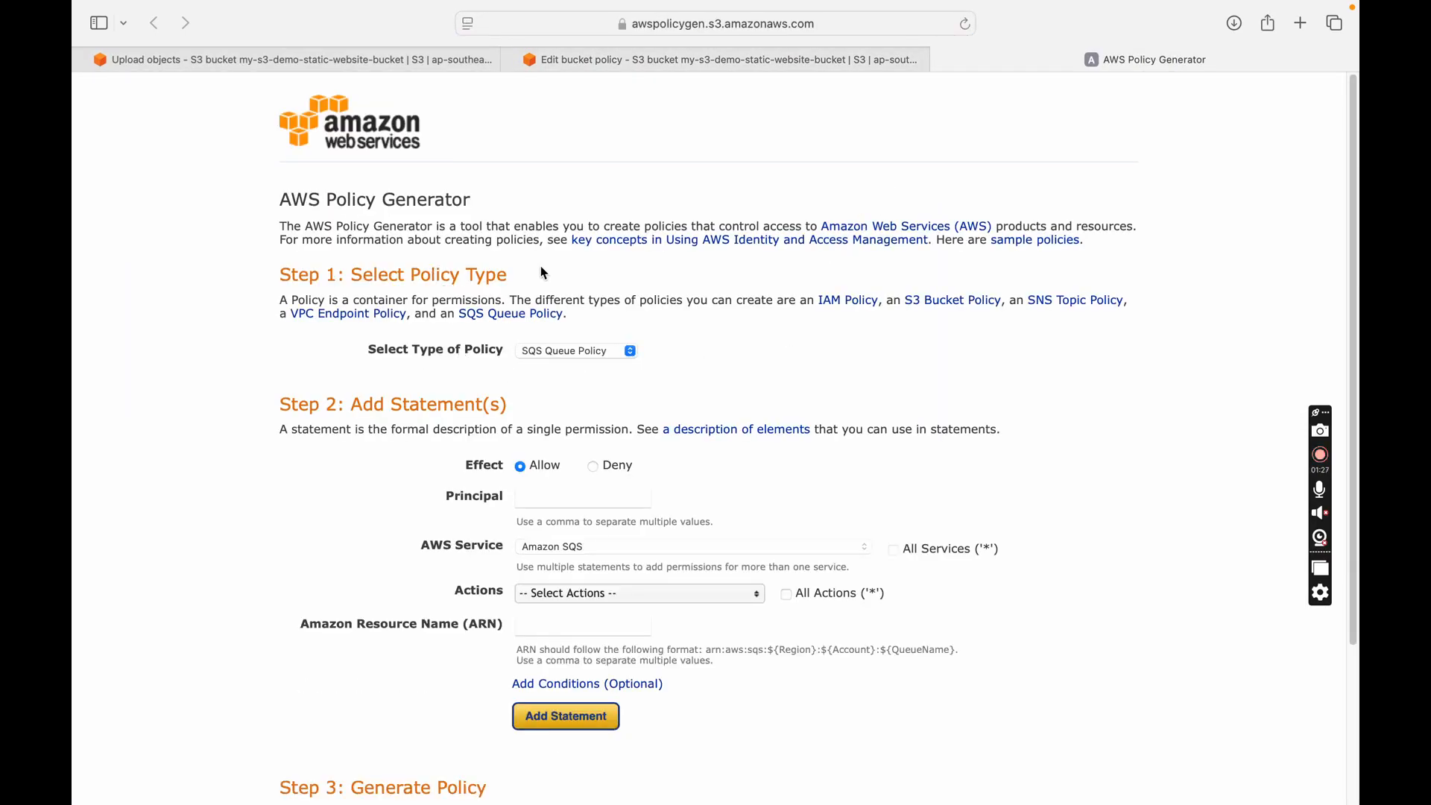
Set the policy type to S3 Bucket Policy, with principal * and all actions allowed for the statement.
{"action": "left_click", "coordinate": [569, 349]}
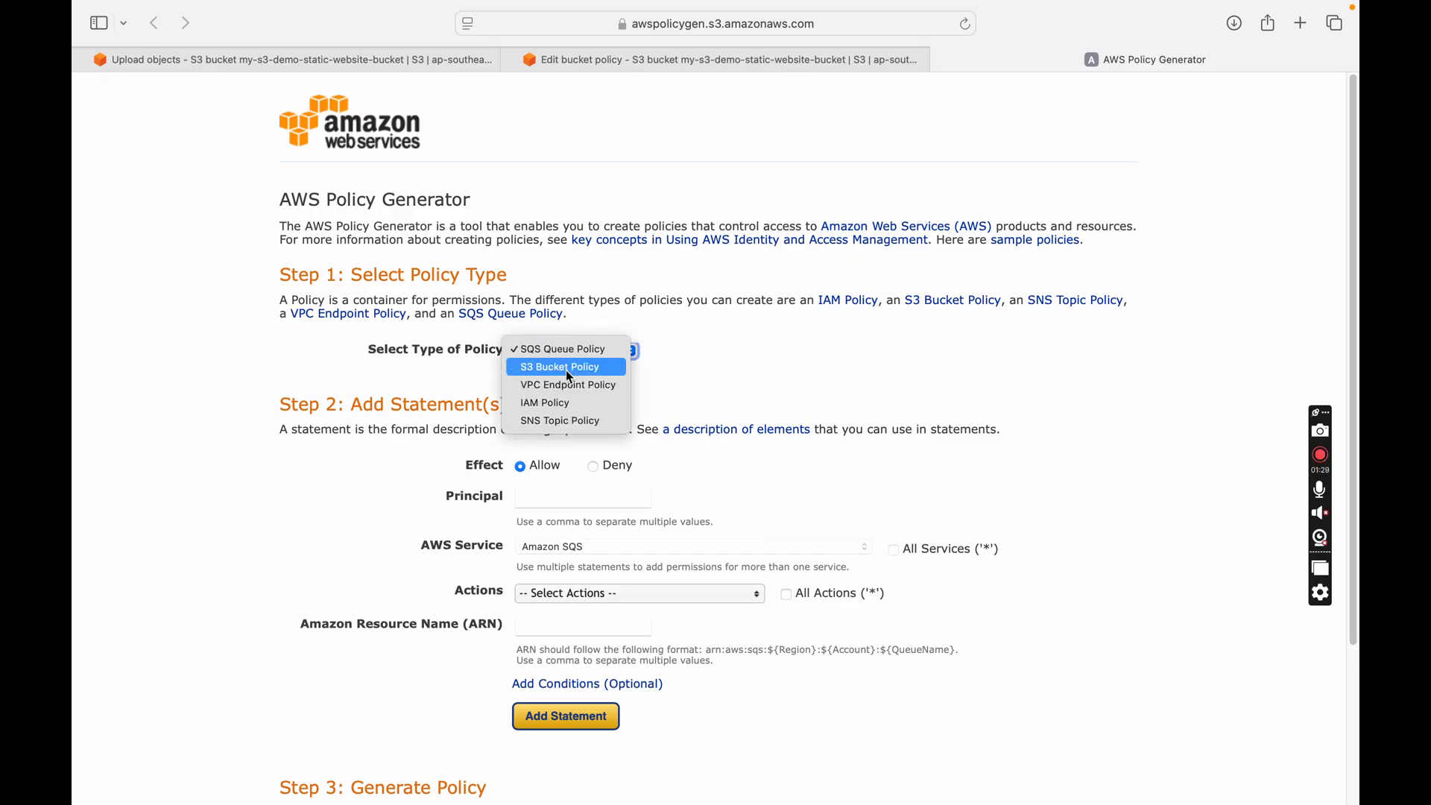
{"action": "left_click", "coordinate": [566, 367]}
{"action": "left_click", "coordinate": [569, 497]}
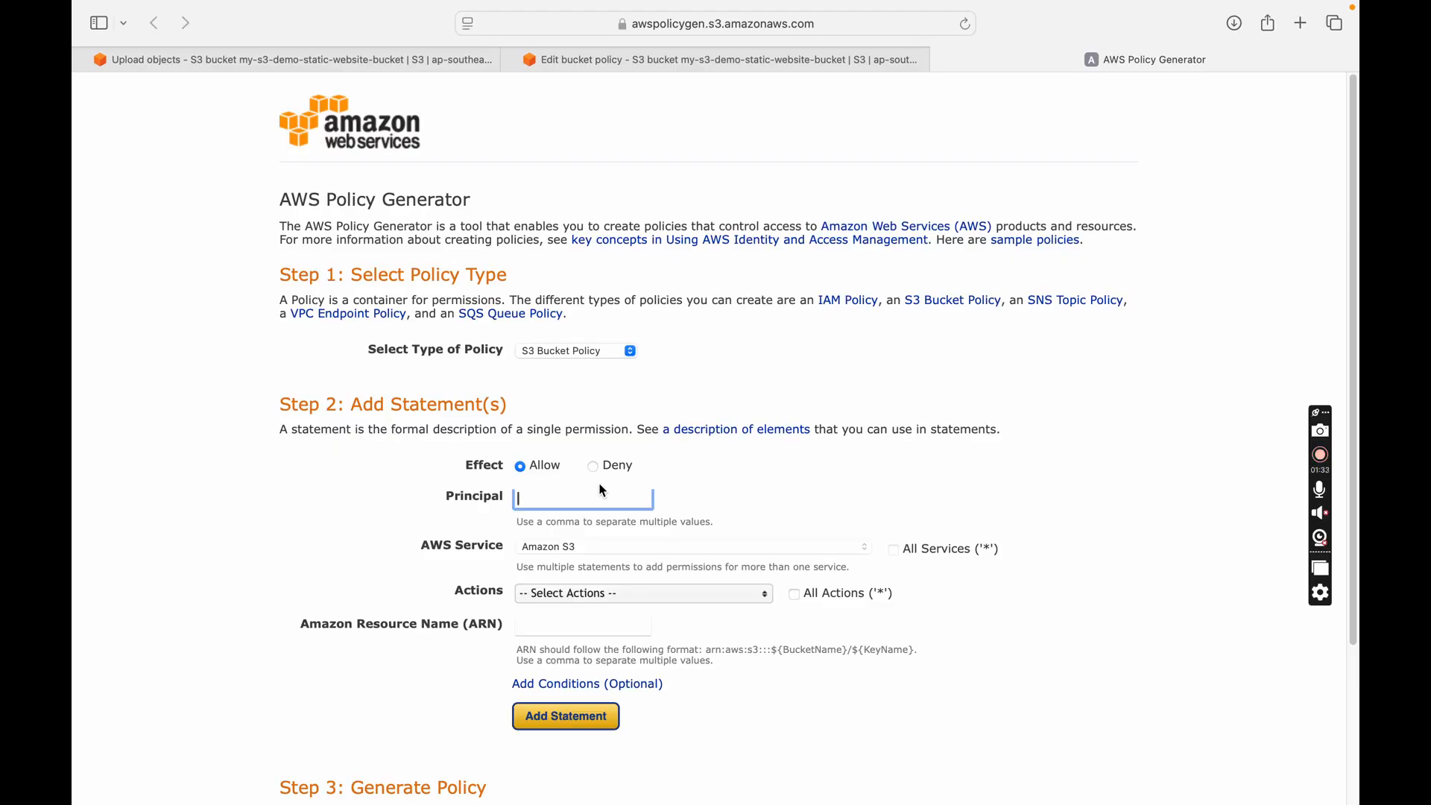
{"action": "type", "text": "*"}
{"action": "key", "text": "Return"}
{"action": "left_click", "coordinate": [719, 472]}
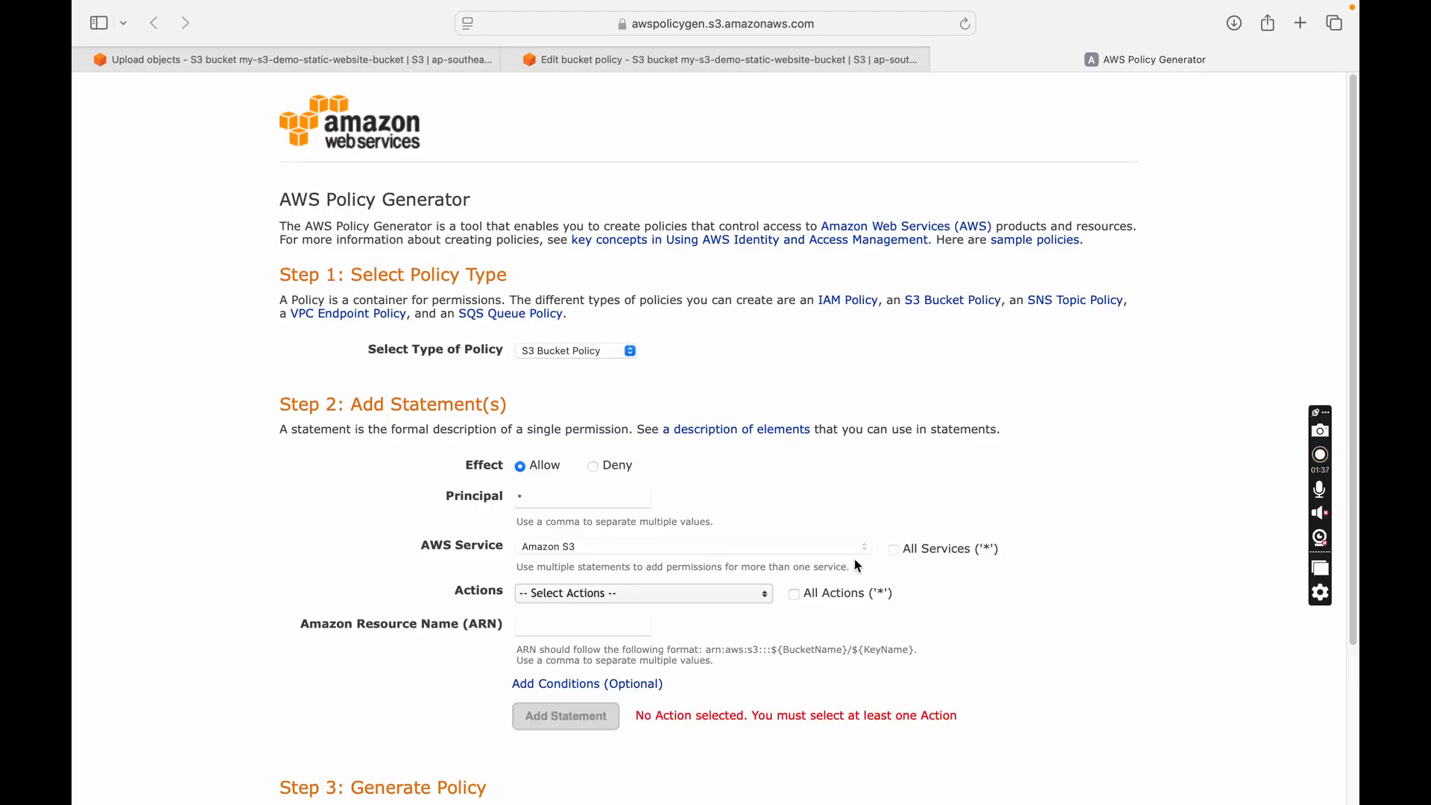
{"action": "left_click", "coordinate": [634, 595]}
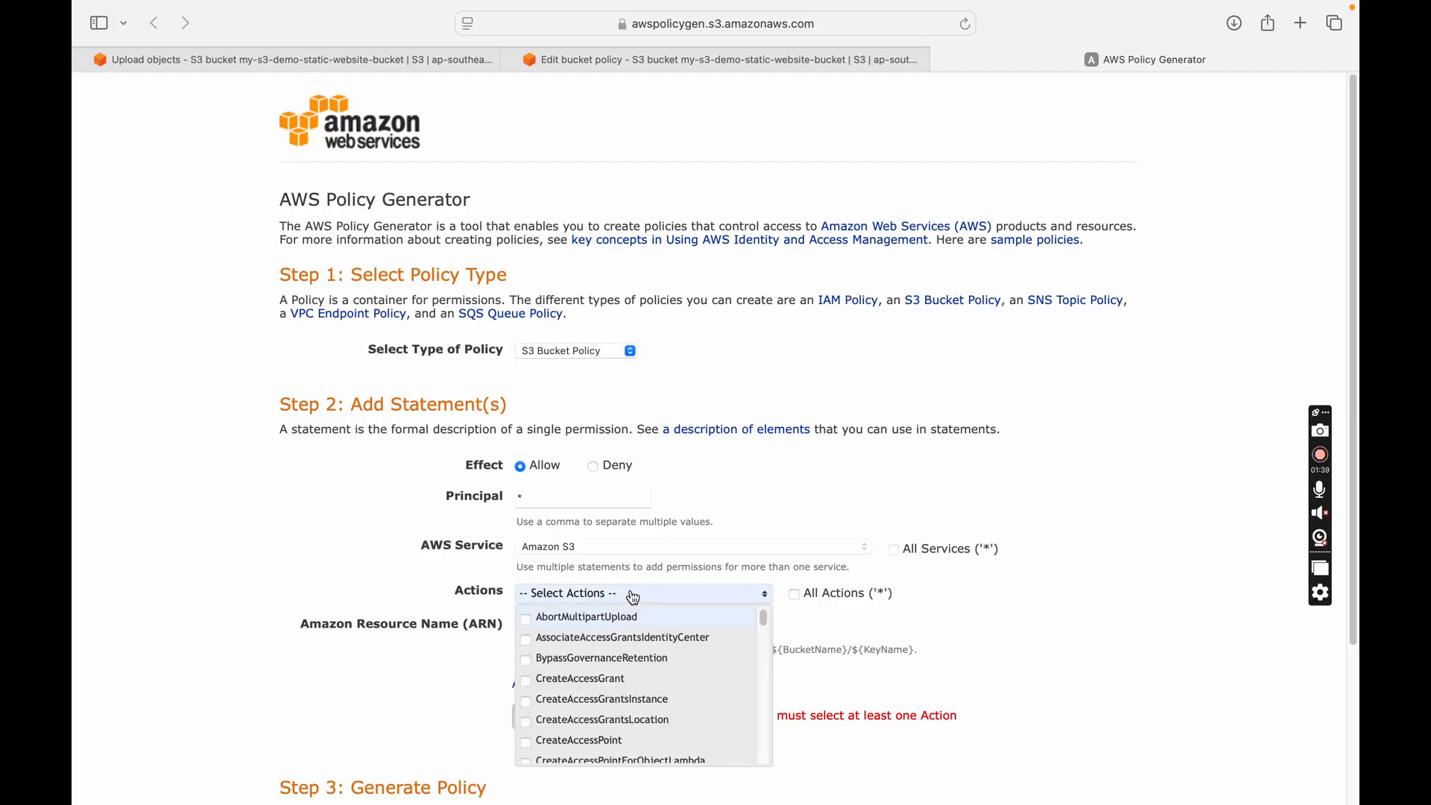
{"action": "left_click", "coordinate": [793, 594]}
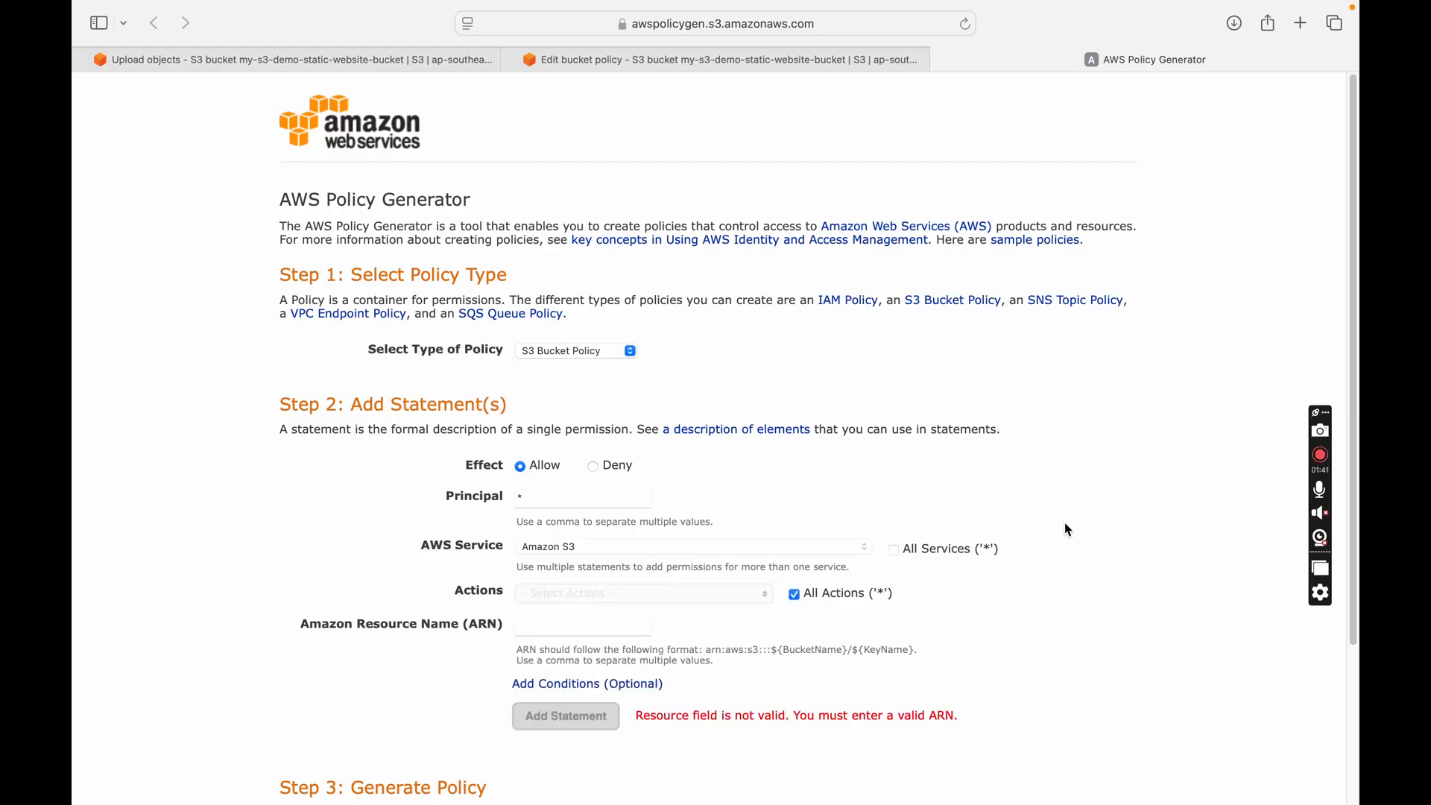
Return to the bucket policy editor for my-s3-demo-static-website-bucket and copy the bucket ARN.
{"action": "scroll", "coordinate": [1357, 410], "scroll_direction": "down", "scroll_amount": 2}
{"action": "scroll", "coordinate": [1350, 471], "scroll_direction": "down", "scroll_amount": 2}
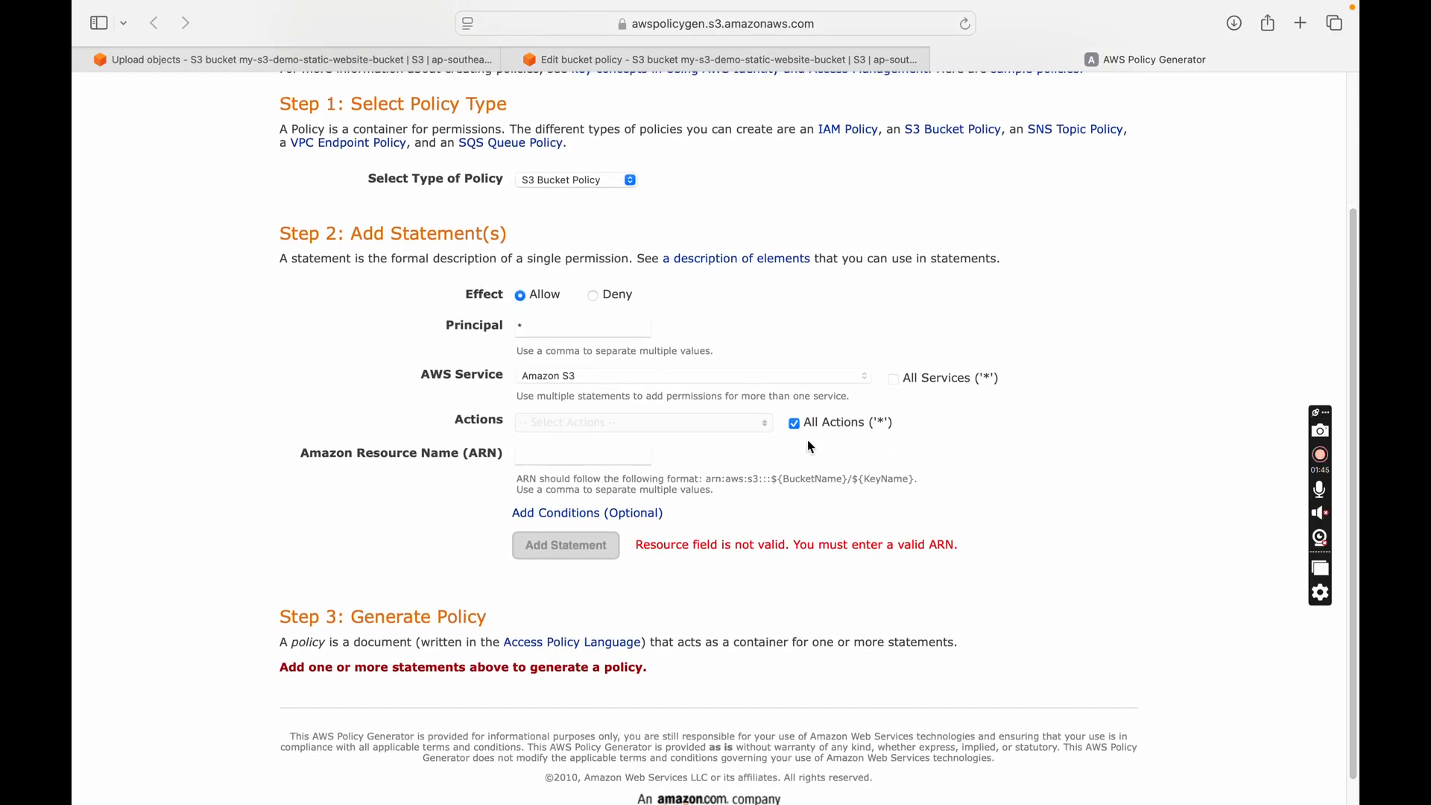
{"action": "left_click", "coordinate": [583, 450]}
{"action": "left_click", "coordinate": [782, 59]}
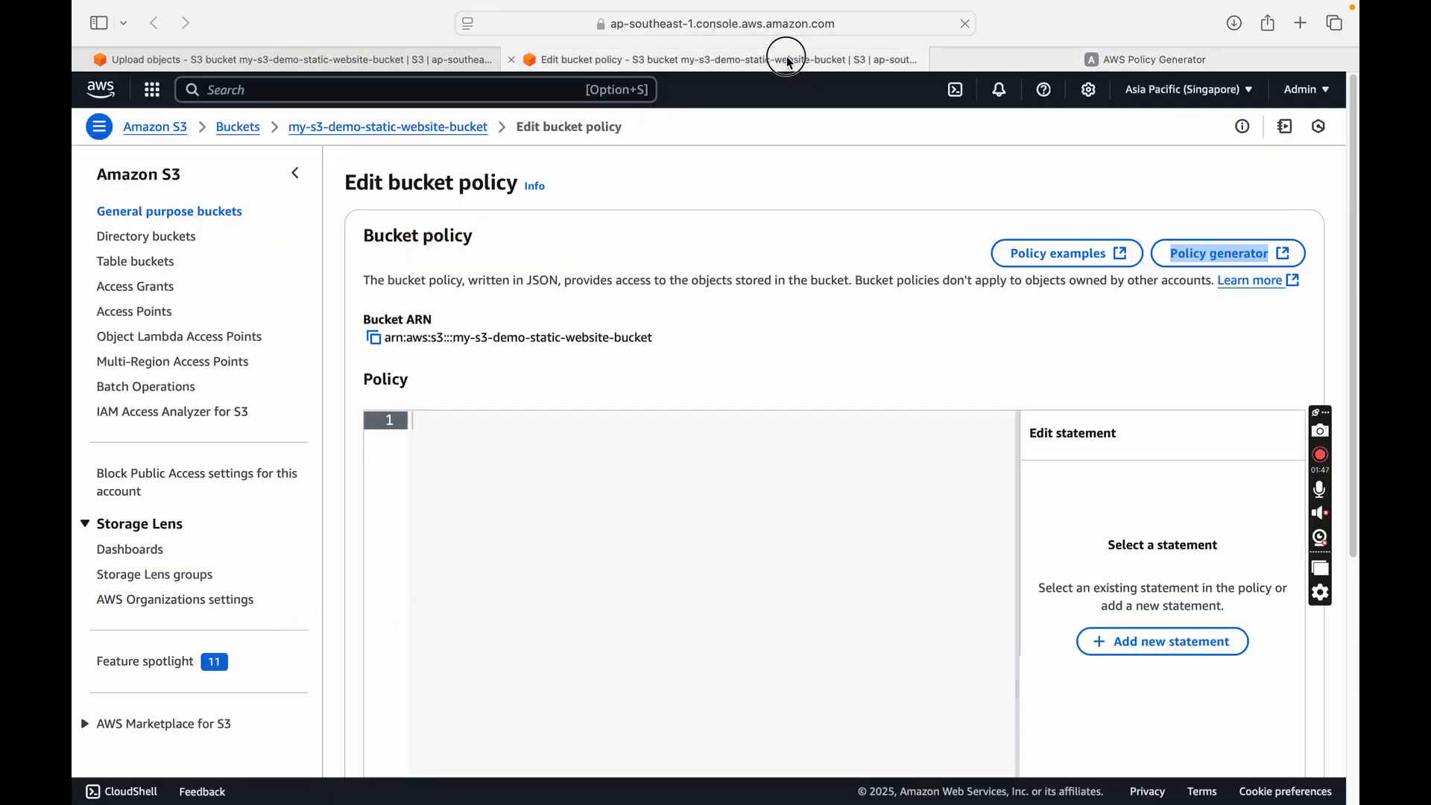
{"action": "left_click", "coordinate": [373, 337]}
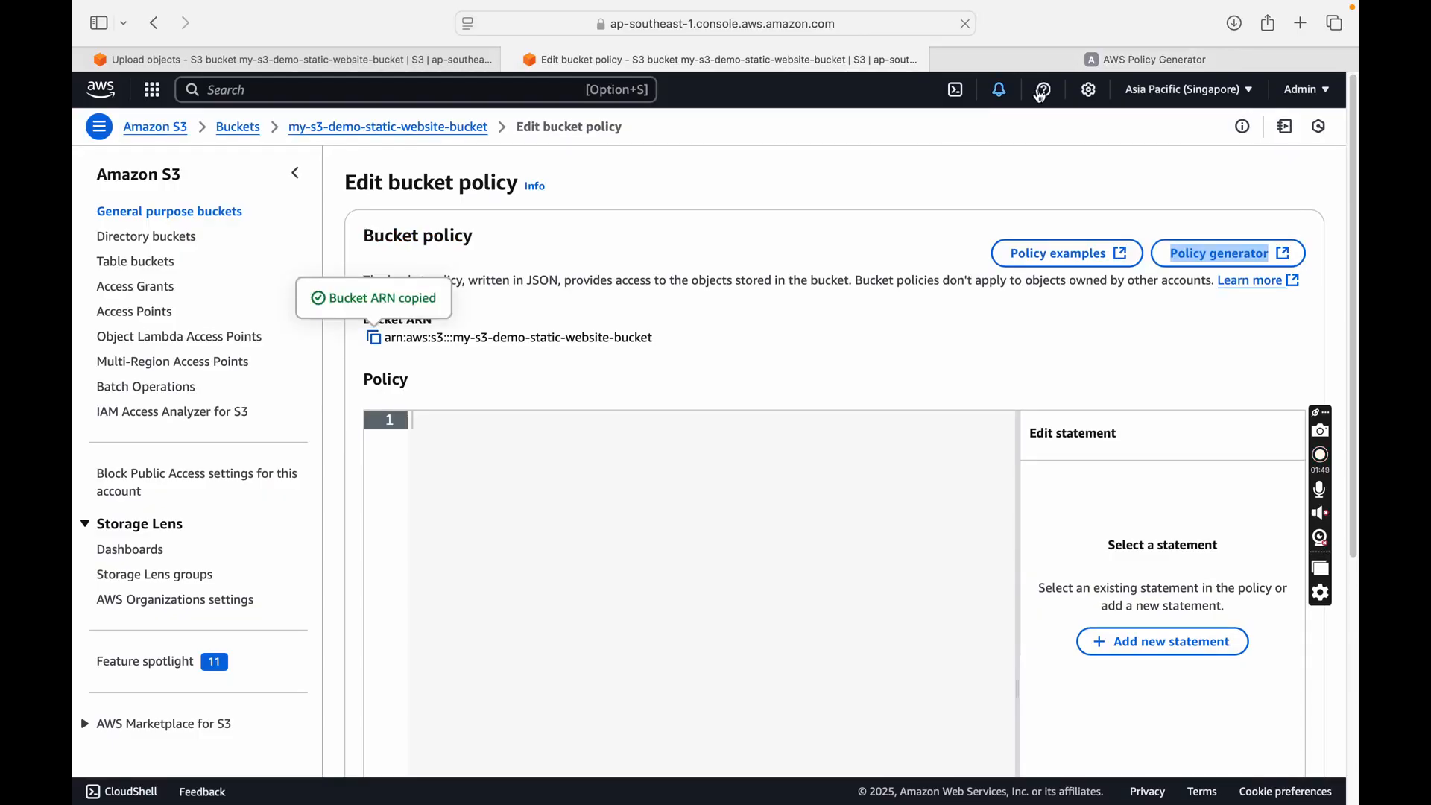
In the AWS Policy Generator, set the resource ARN to arn:aws:s3:::my-s3-demo-static-website-bucket/* and add the statement.
{"action": "left_click", "coordinate": [1065, 67]}
{"action": "right_click", "coordinate": [595, 456]}
{"action": "left_click", "coordinate": [619, 501]}
{"action": "type", "text": "/"}
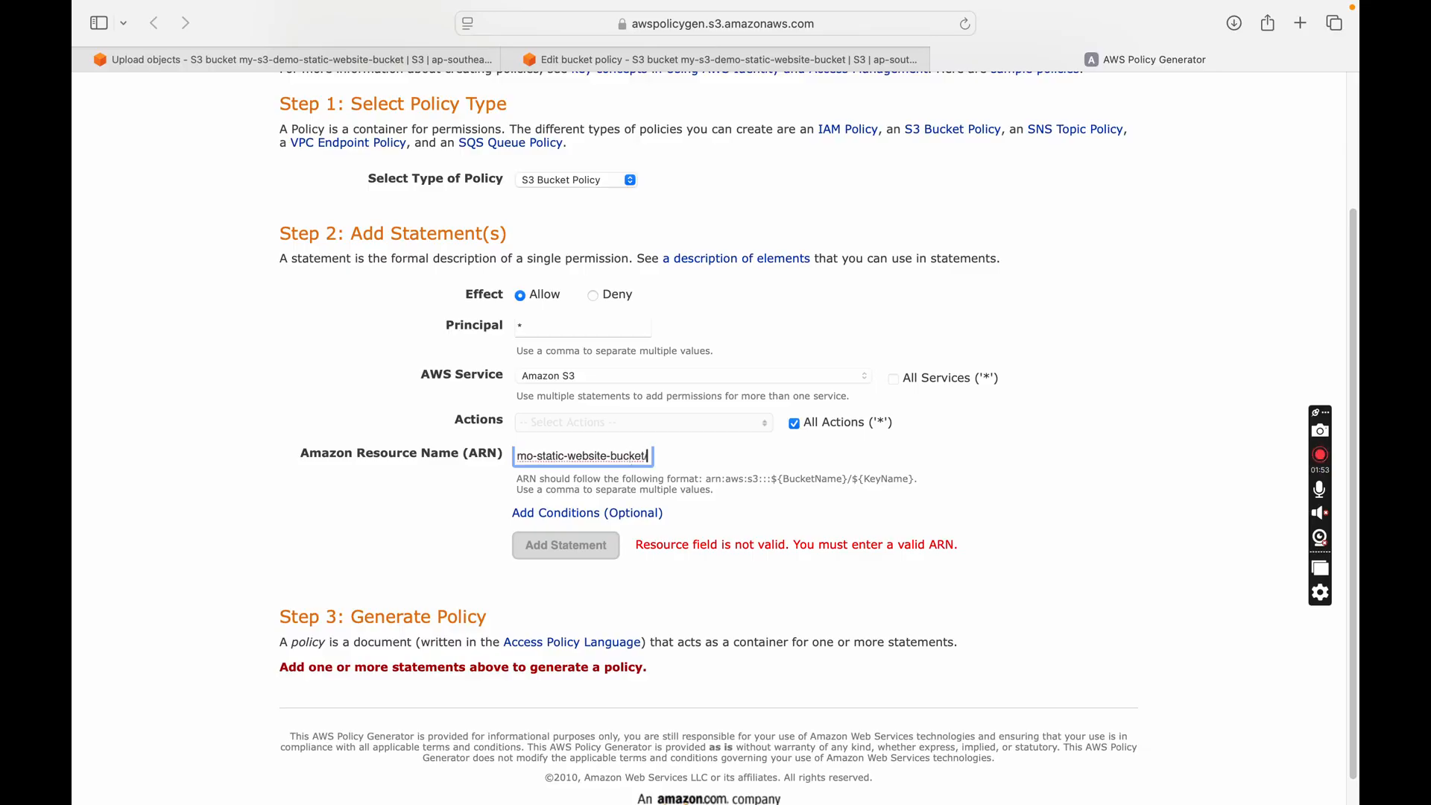
{"action": "type", "text": "*"}
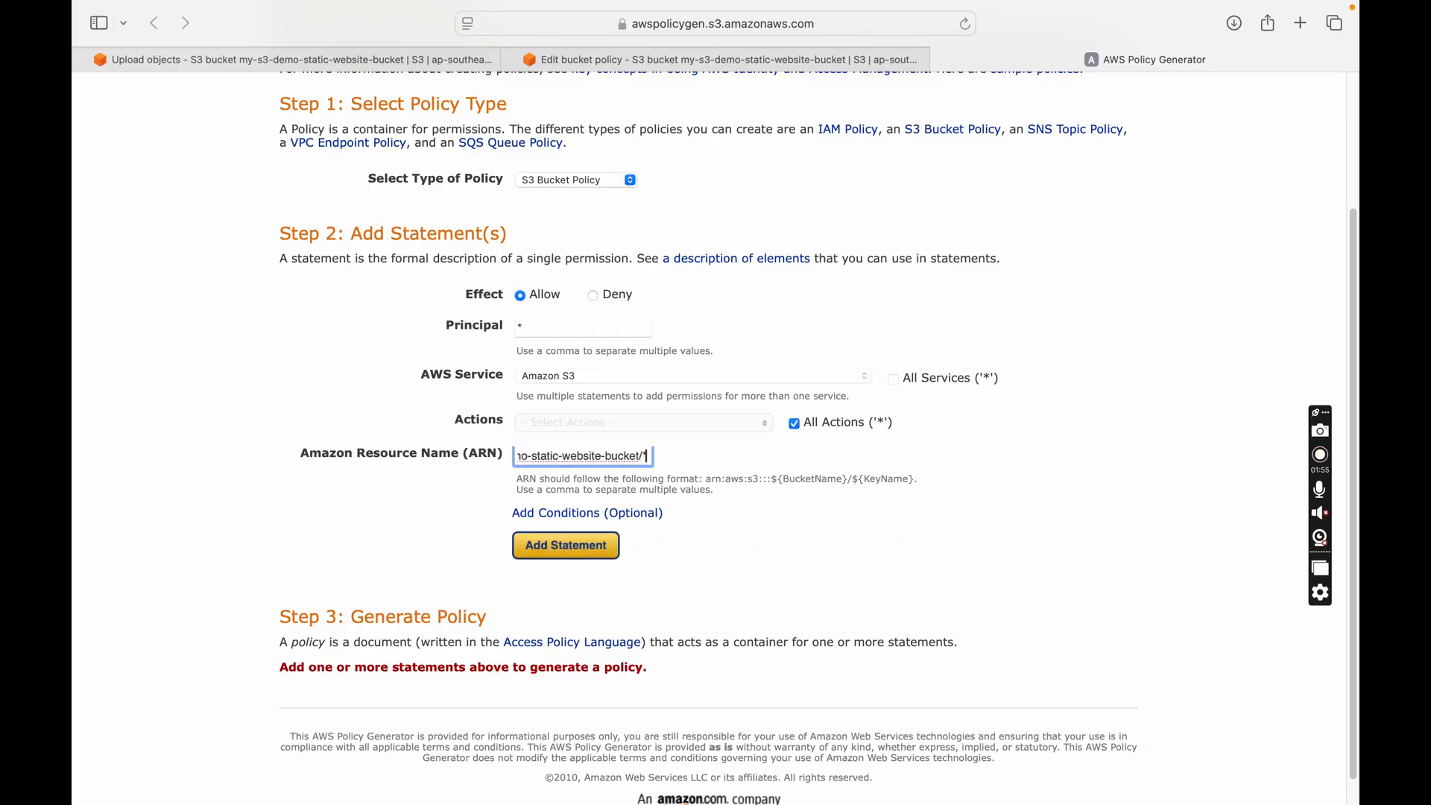
{"action": "left_click", "coordinate": [587, 550]}
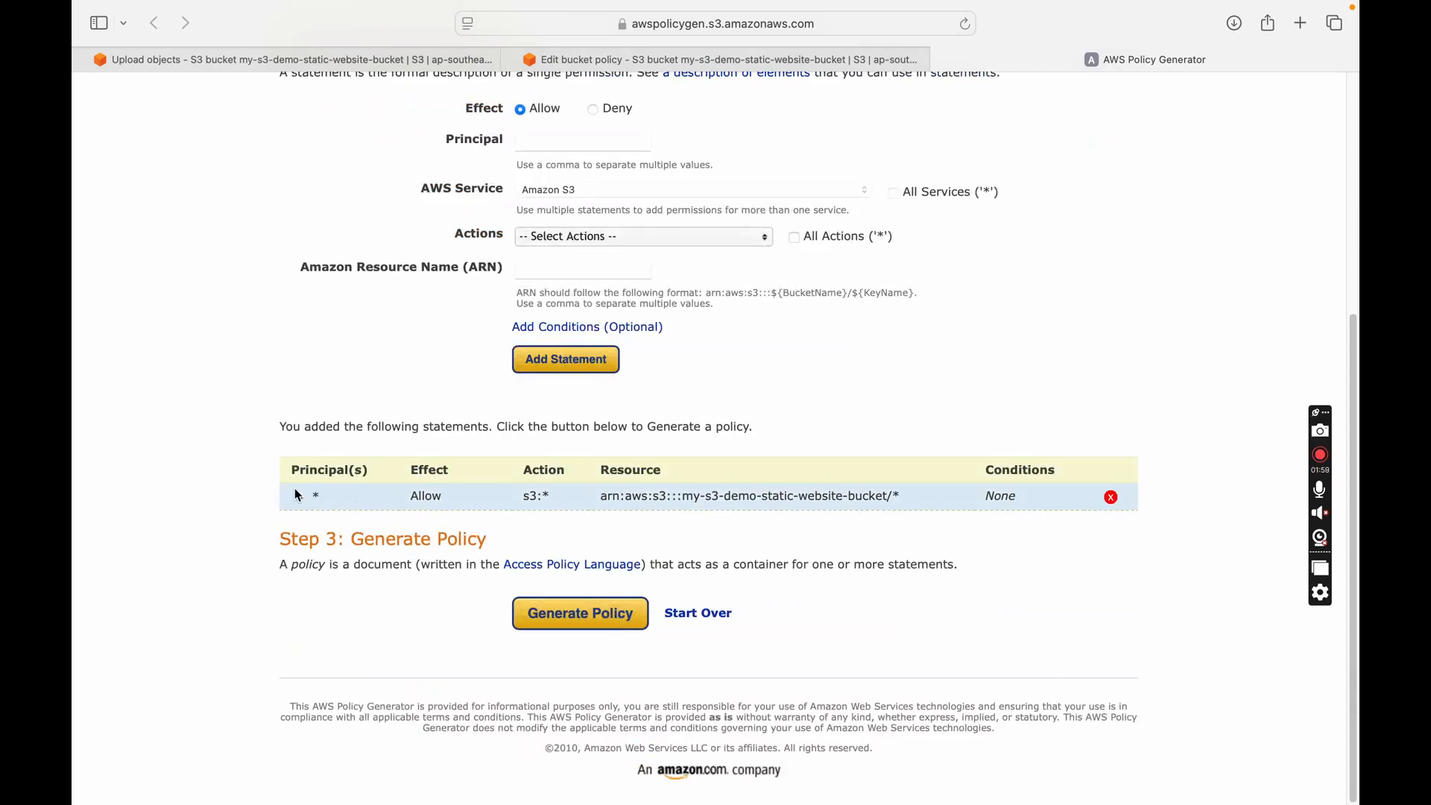
Generate the policy from the added statement and copy the full JSON document.
{"action": "left_click", "coordinate": [571, 620]}
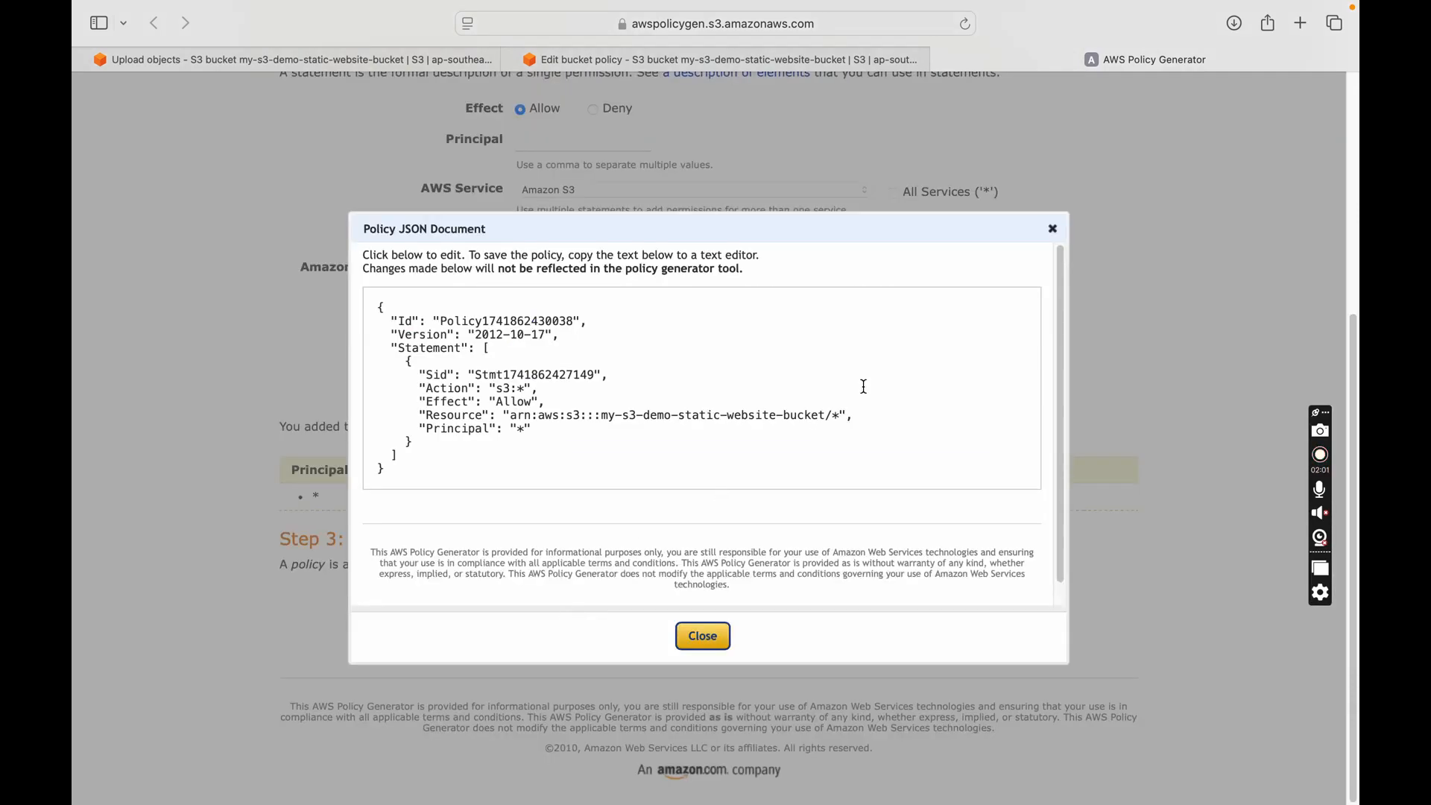
{"action": "left_click_drag", "start_coordinate": [380, 310], "coordinate": [482, 463]}
{"action": "right_click", "coordinate": [473, 388]}
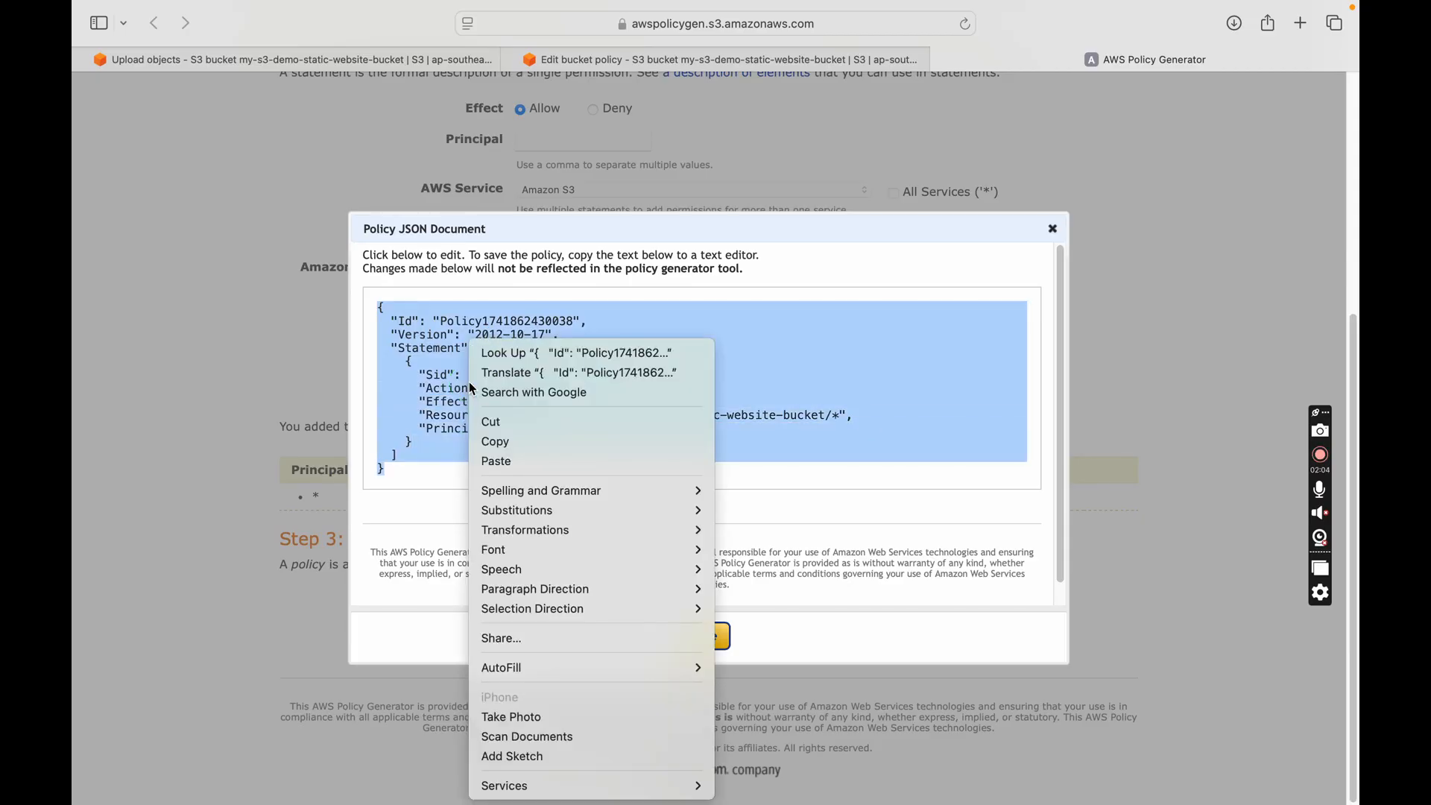
{"action": "left_click", "coordinate": [501, 444]}
Paste the copied JSON policy into the bucket policy editor of my-s3-demo-static-website-bucket and save the changes.
{"action": "left_click", "coordinate": [712, 59]}
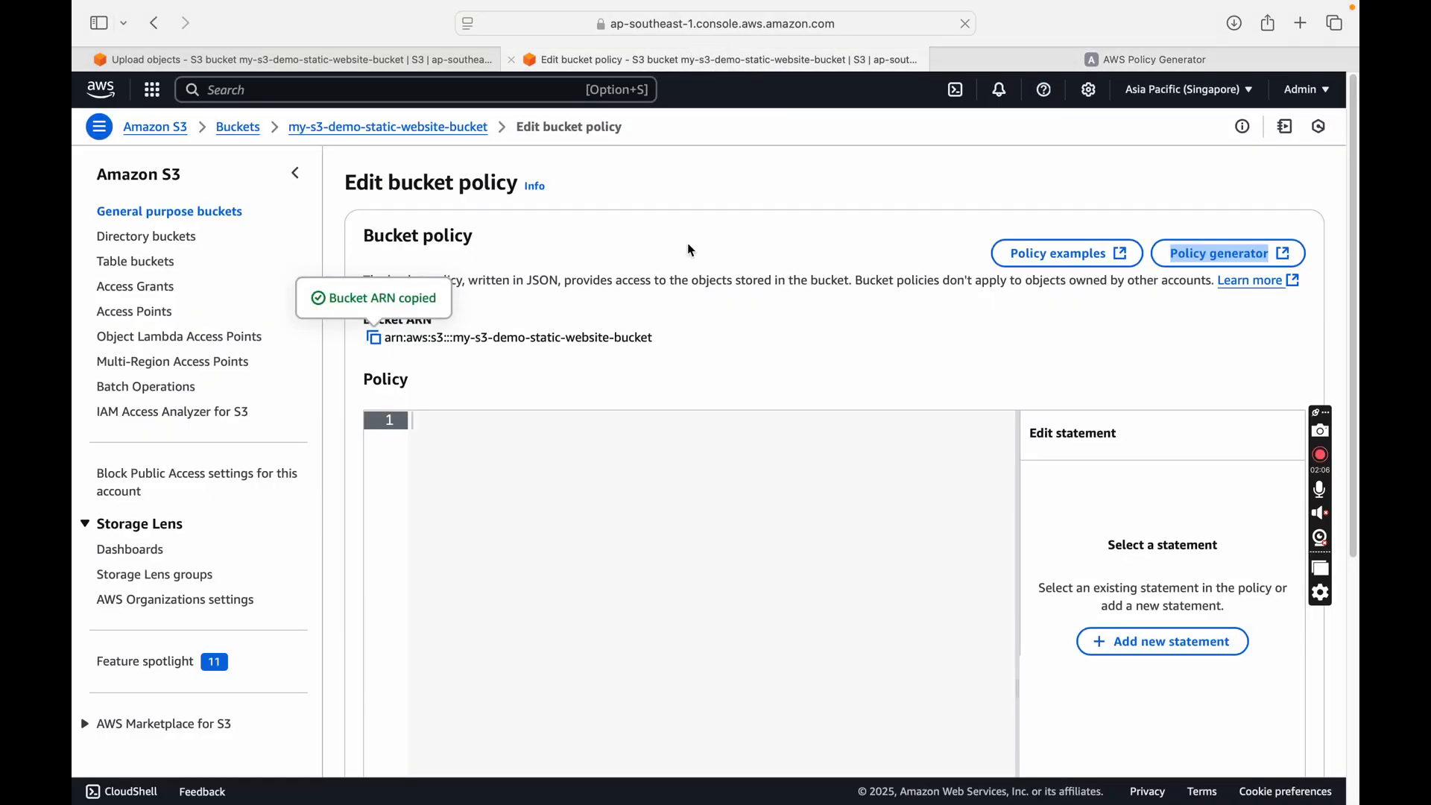
{"action": "right_click", "coordinate": [520, 438]}
{"action": "left_click", "coordinate": [581, 482]}
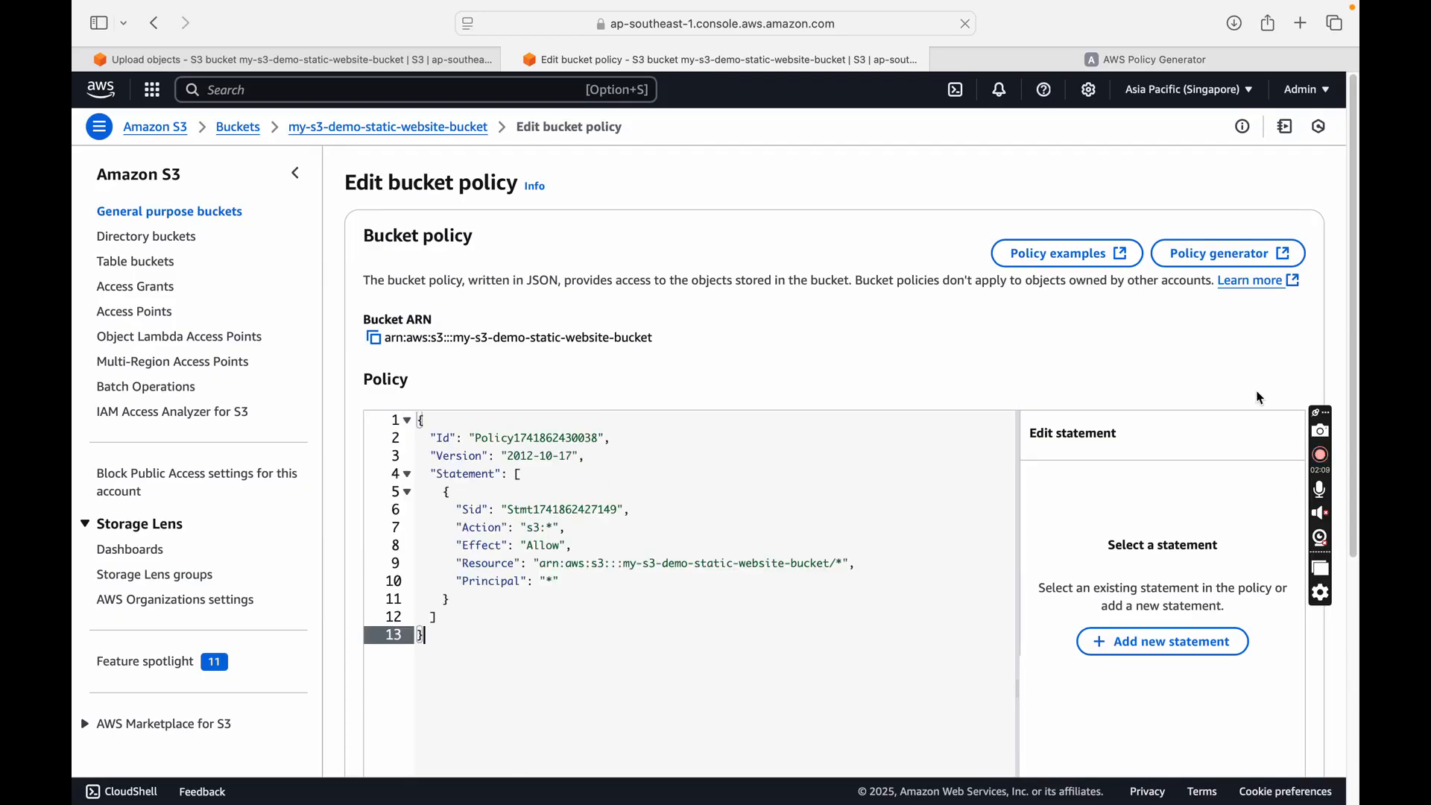
{"action": "left_click_drag", "start_coordinate": [1350, 339], "coordinate": [1350, 570]}
{"action": "left_click", "coordinate": [1255, 743]}
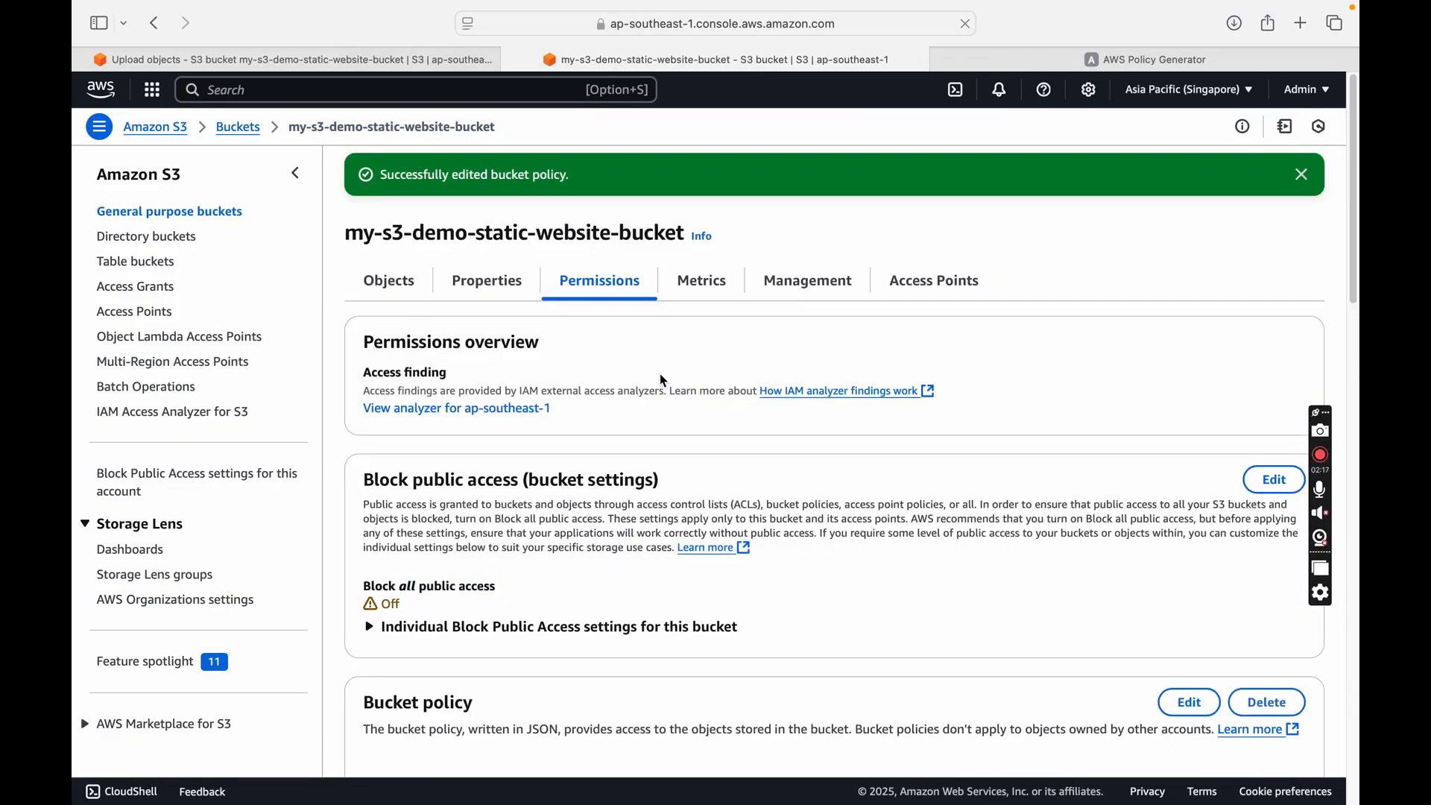
Open Tiger.jpg from the bucket's objects and copy its object URL.
{"action": "mouse_move", "coordinate": [1351, 251]}
{"action": "left_mouse_down"}
{"action": "mouse_move", "coordinate": [1350, 411]}
{"action": "mouse_move", "coordinate": [1350, 242]}
{"action": "left_mouse_up"}
{"action": "left_click", "coordinate": [389, 281]}
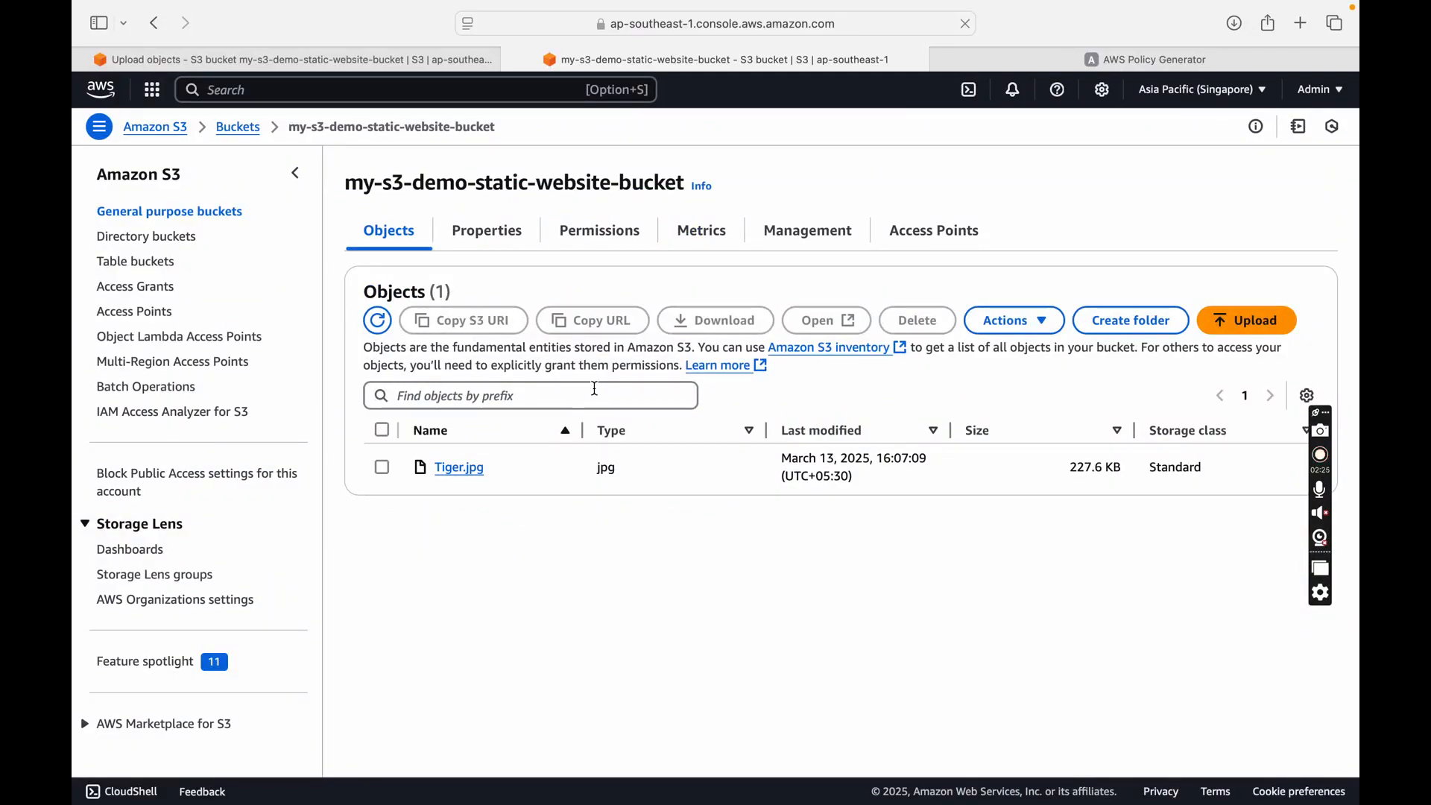
{"action": "left_click", "coordinate": [470, 469]}
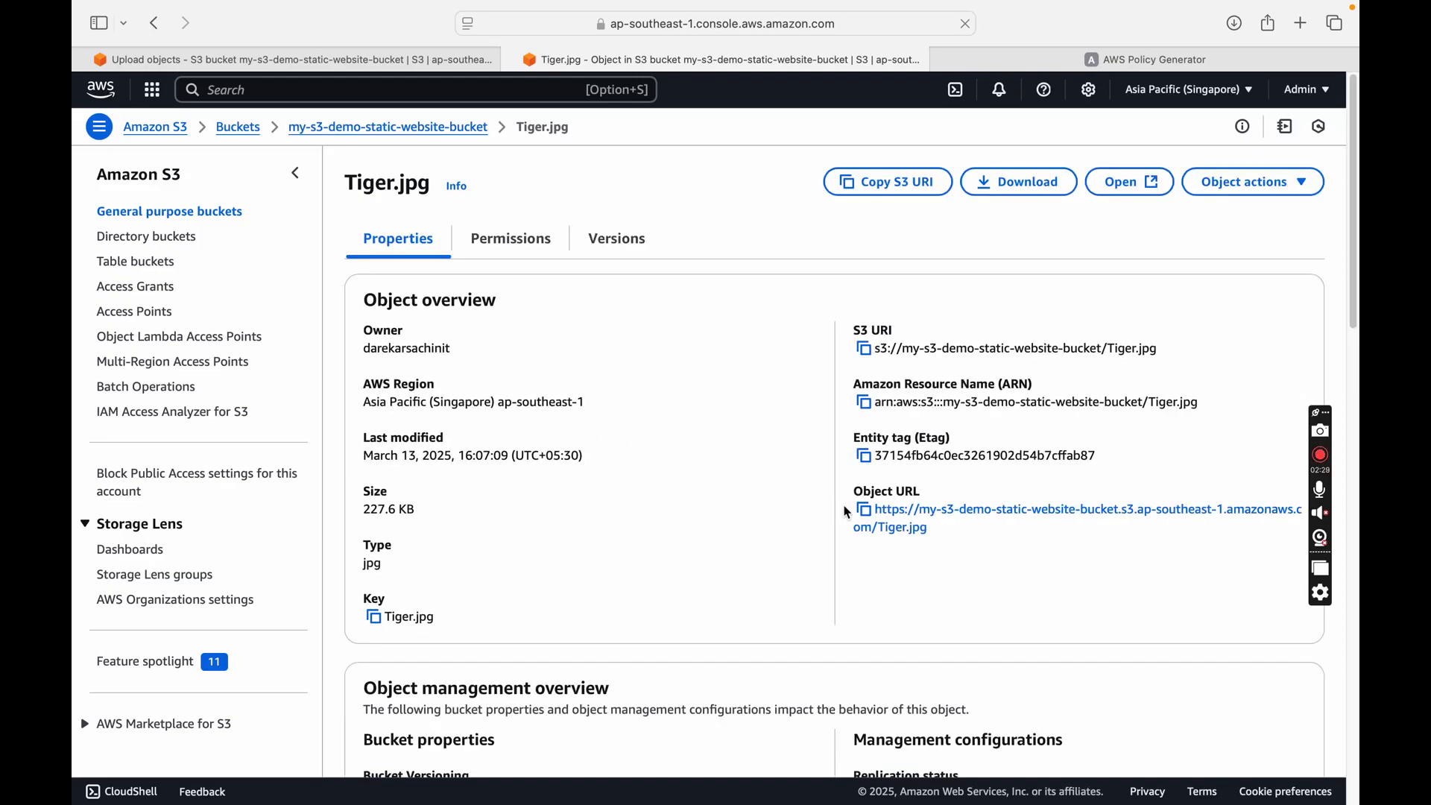
{"action": "left_click", "coordinate": [863, 510]}
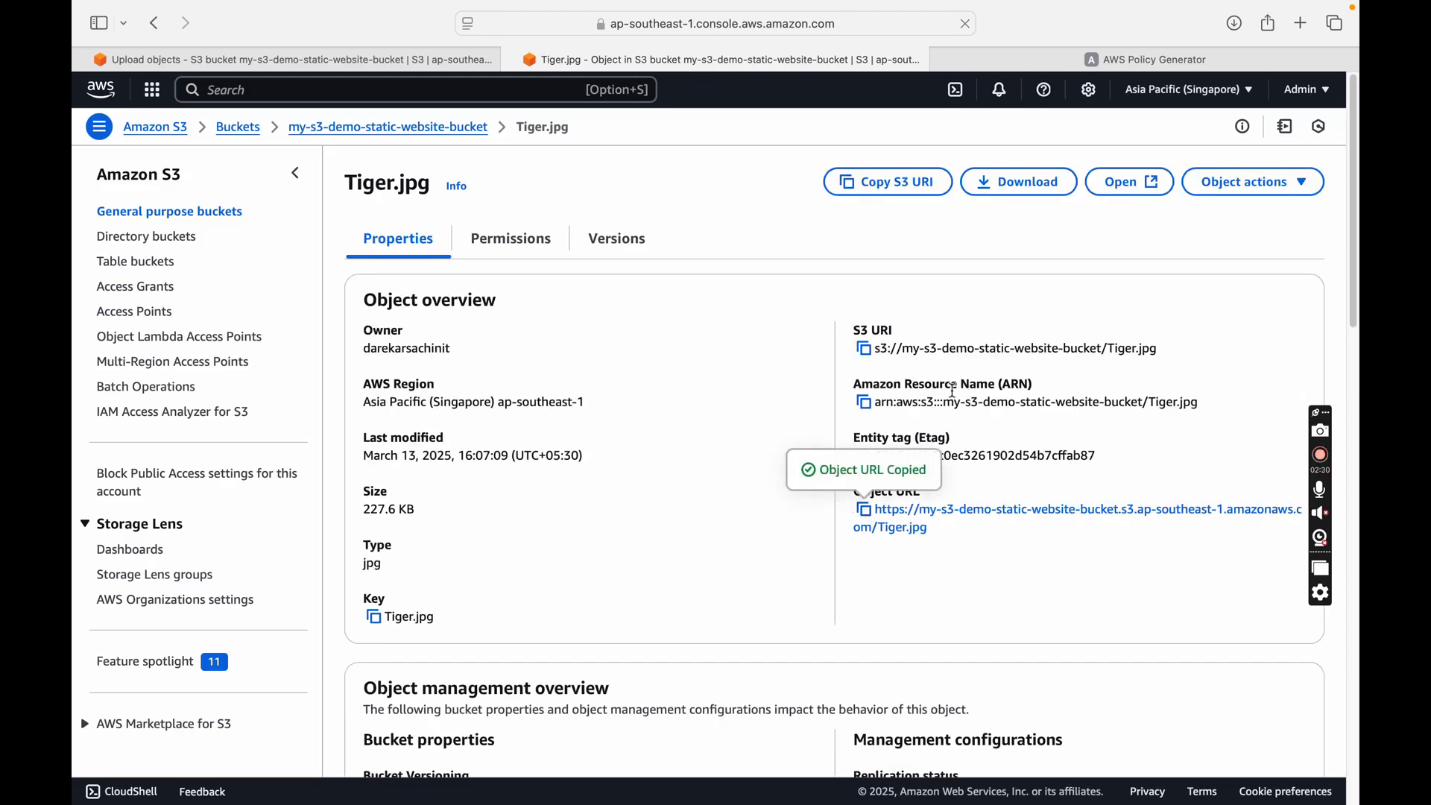
Load the copied Tiger.jpg object URL in a new browser tab to check public access.
{"action": "left_click", "coordinate": [1301, 24]}
{"action": "right_click", "coordinate": [764, 25]}
{"action": "left_click", "coordinate": [785, 75]}
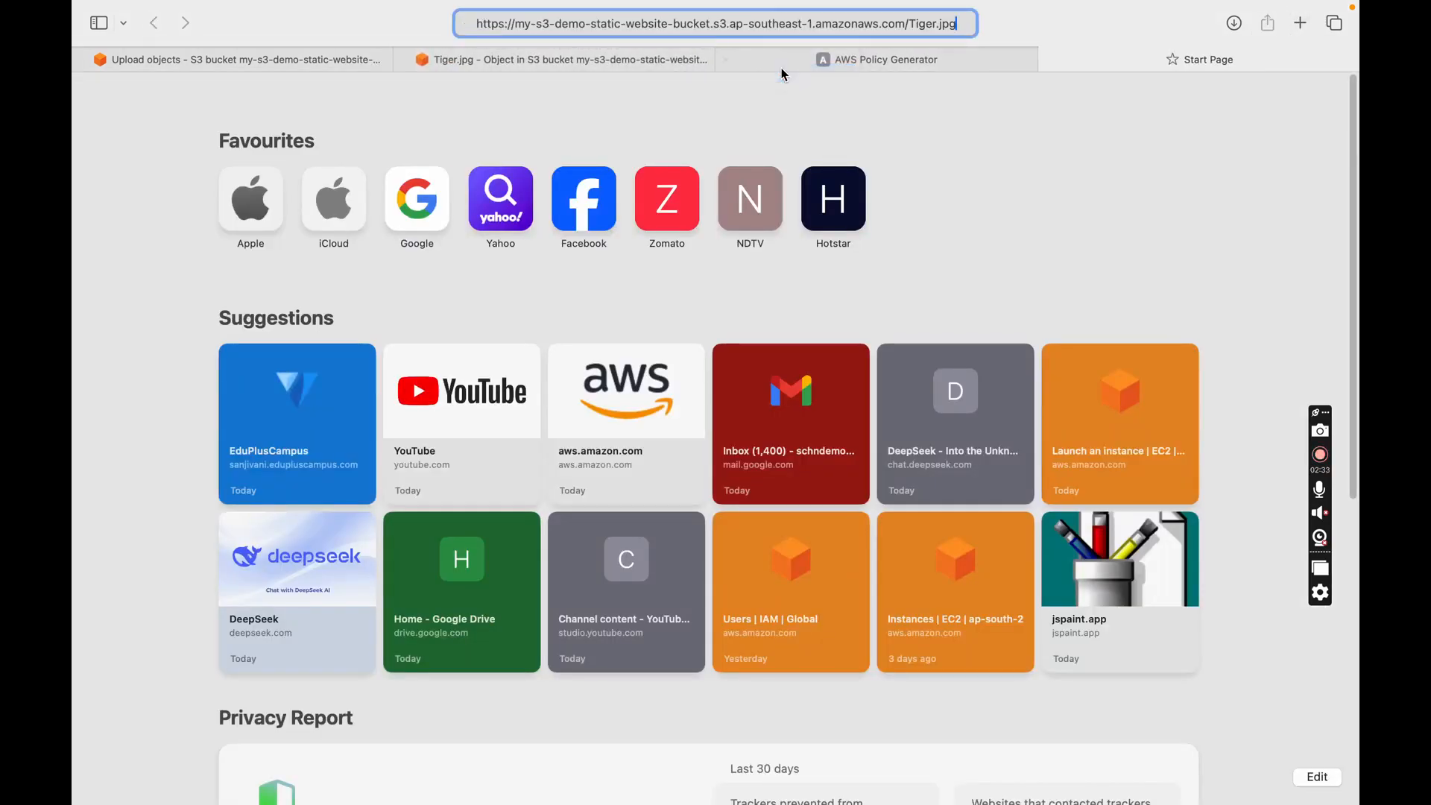
{"action": "key", "text": "Return"}
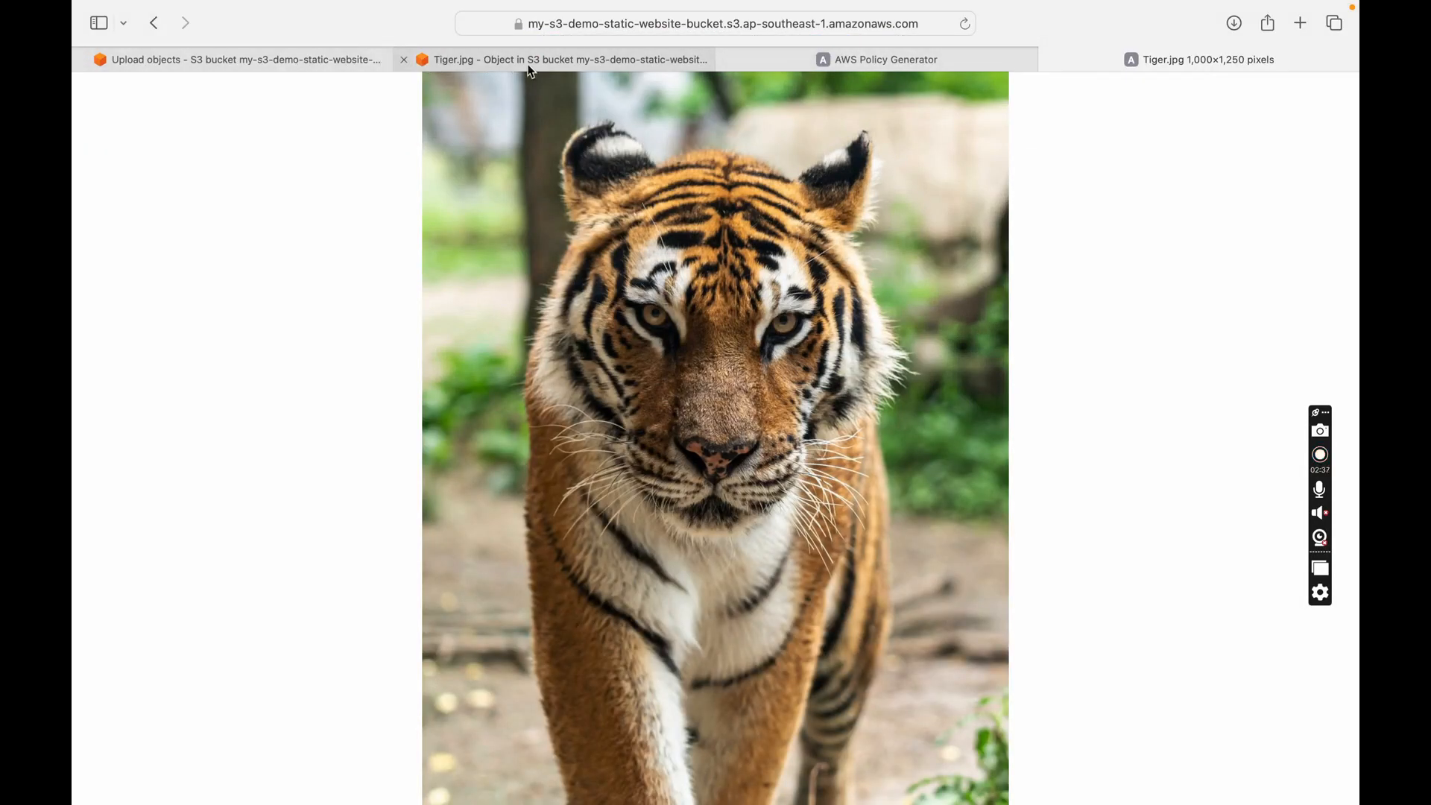
Return to the Tiger.jpg object page and take the browser window out of full screen.
{"action": "left_click", "coordinate": [543, 60]}
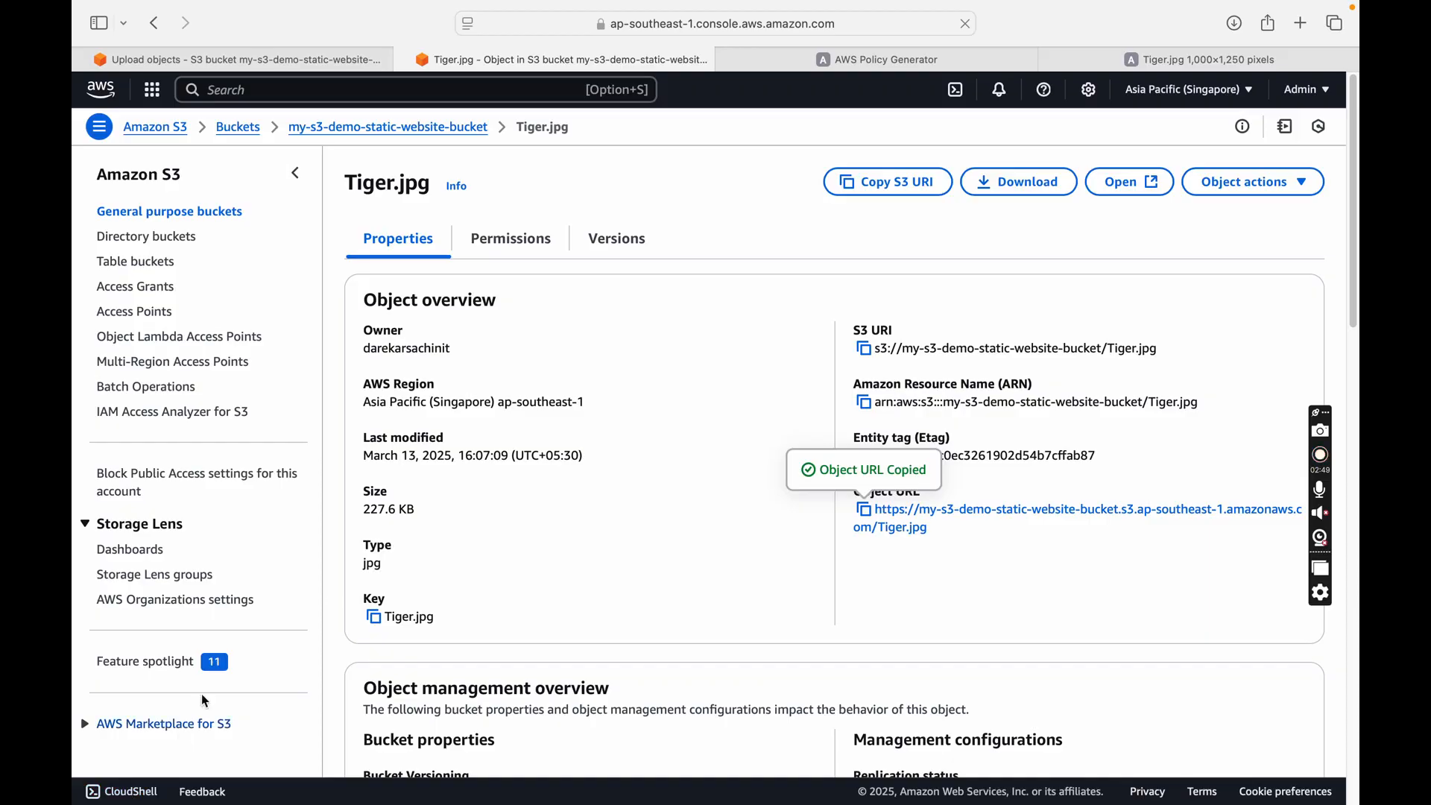
{"action": "key", "text": "Tab"}
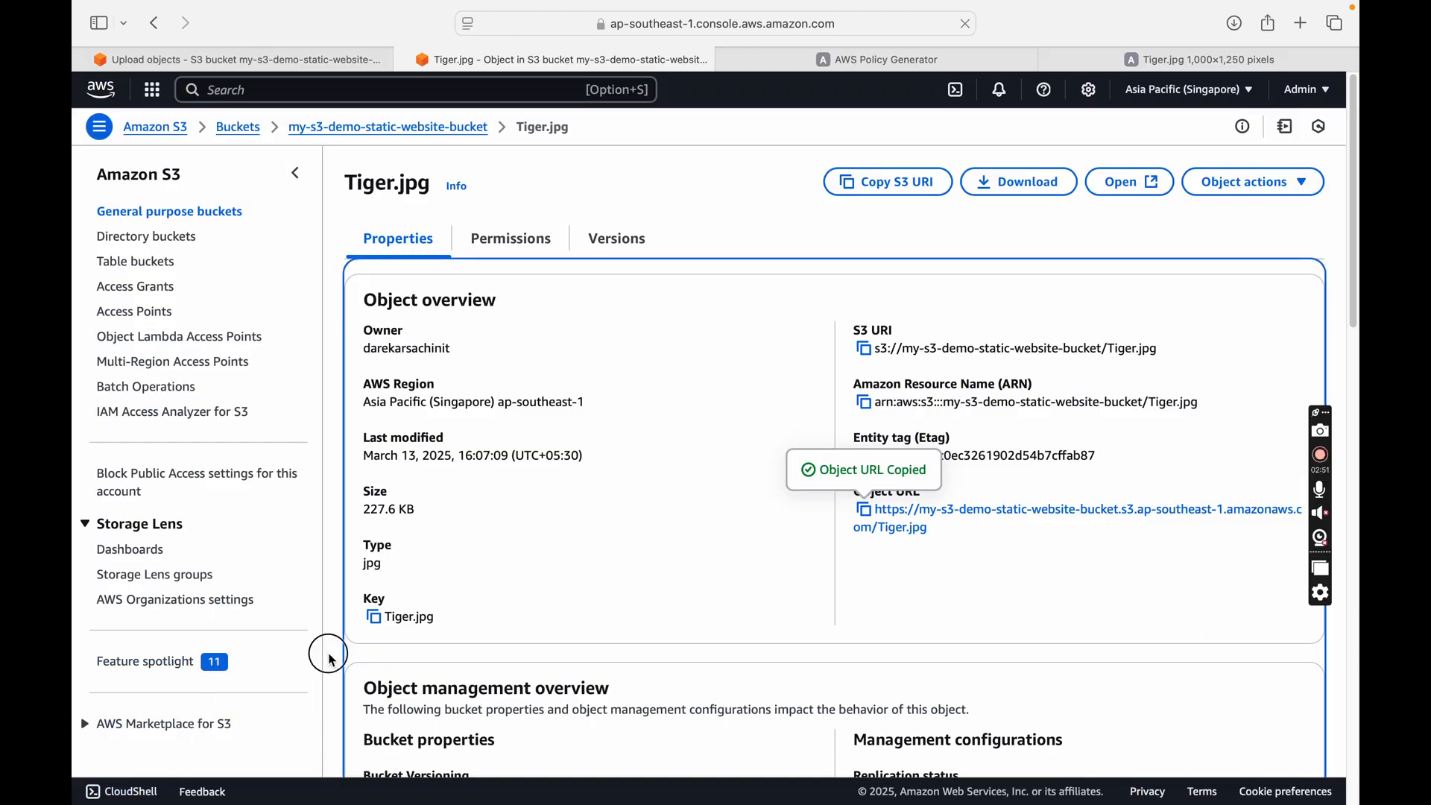
{"action": "left_click", "coordinate": [331, 659]}
{"action": "left_click_drag", "start_coordinate": [1356, 253], "coordinate": [1341, 750]}
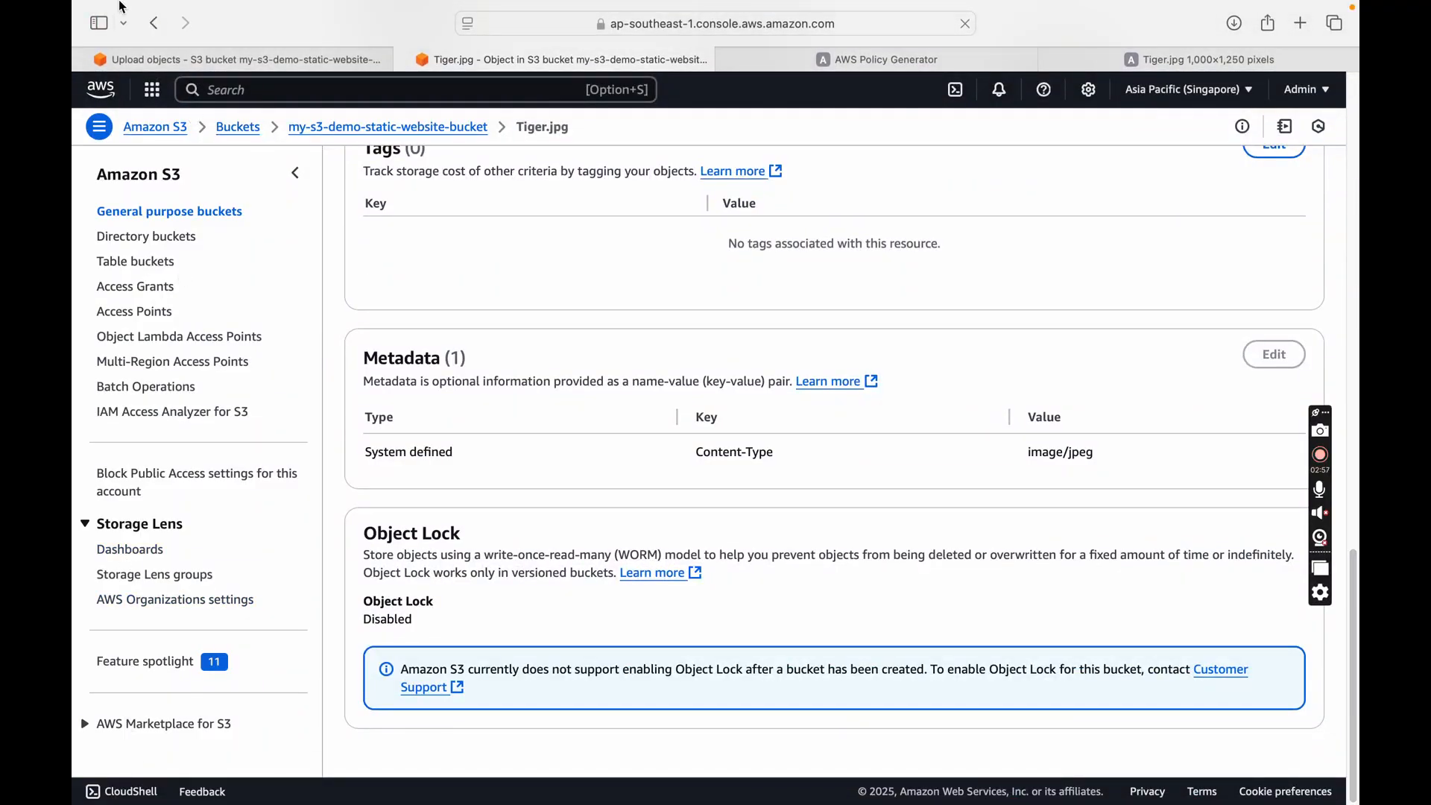
{"action": "left_click", "coordinate": [131, 46]}
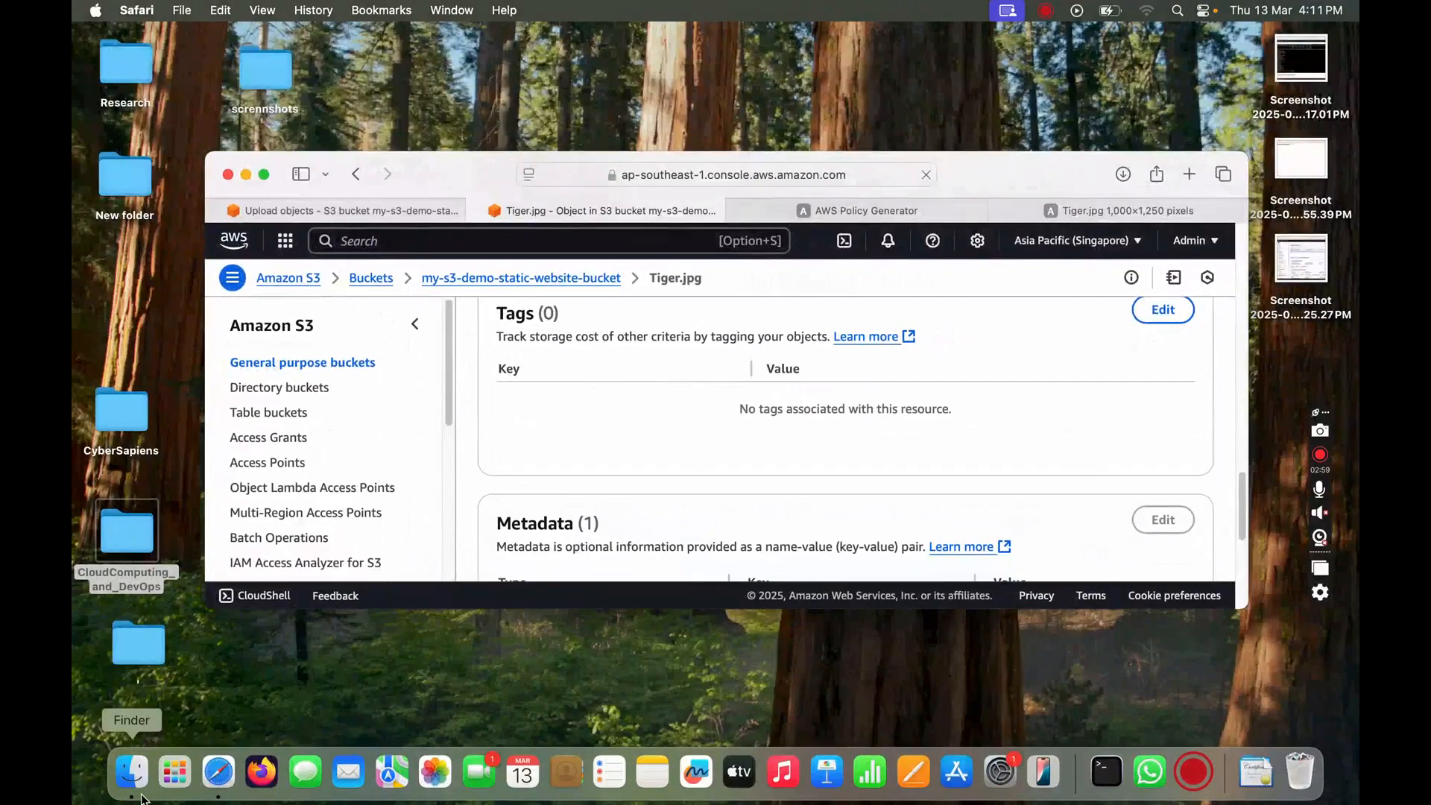
{"action": "left_click", "coordinate": [175, 771]}
{"action": "left_click", "coordinate": [708, 19]}
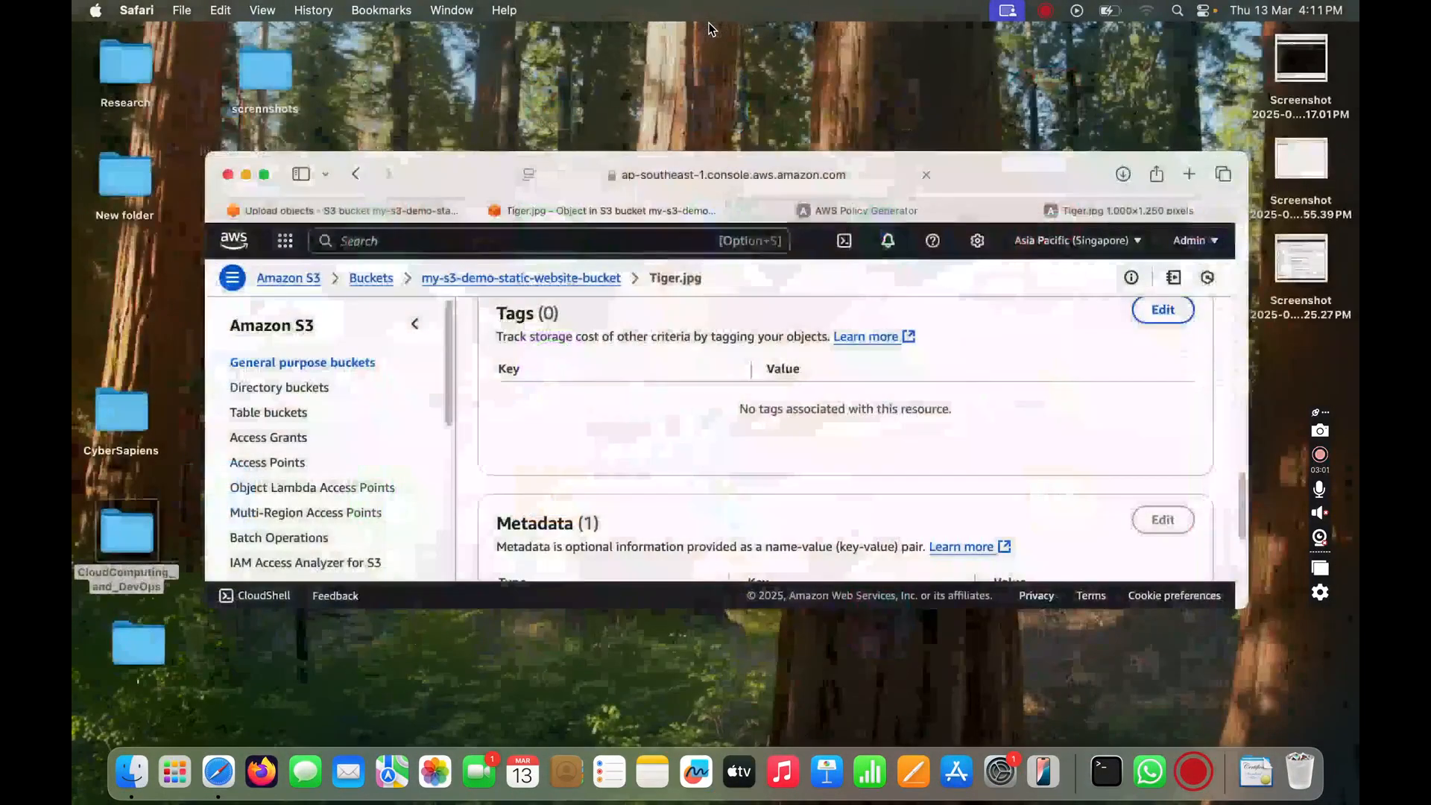
Switch to Terminal, enlarge its window and list the contents of the home folder with ls.
{"action": "left_click", "coordinate": [1099, 775]}
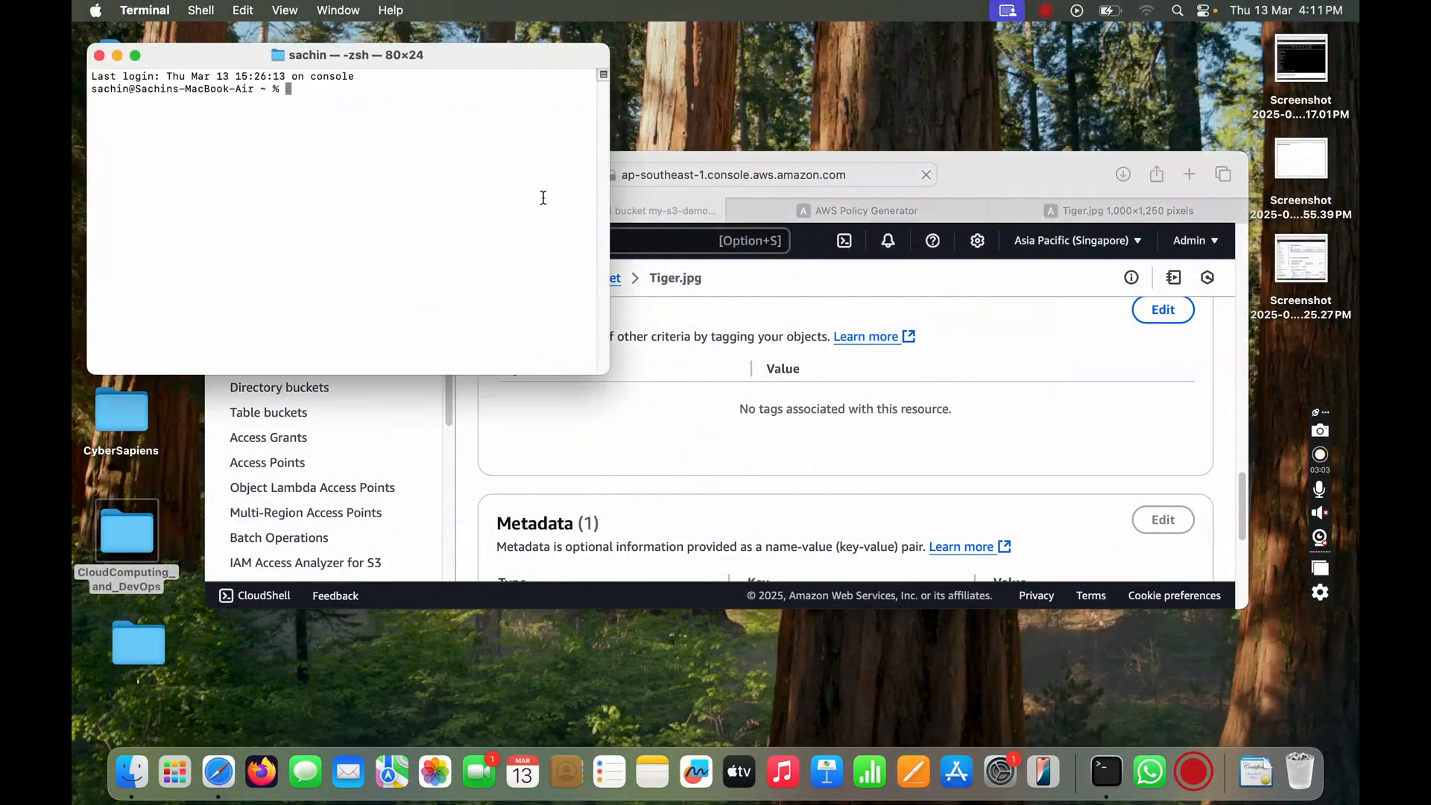
{"action": "left_click_drag", "start_coordinate": [594, 370], "coordinate": [1018, 678]}
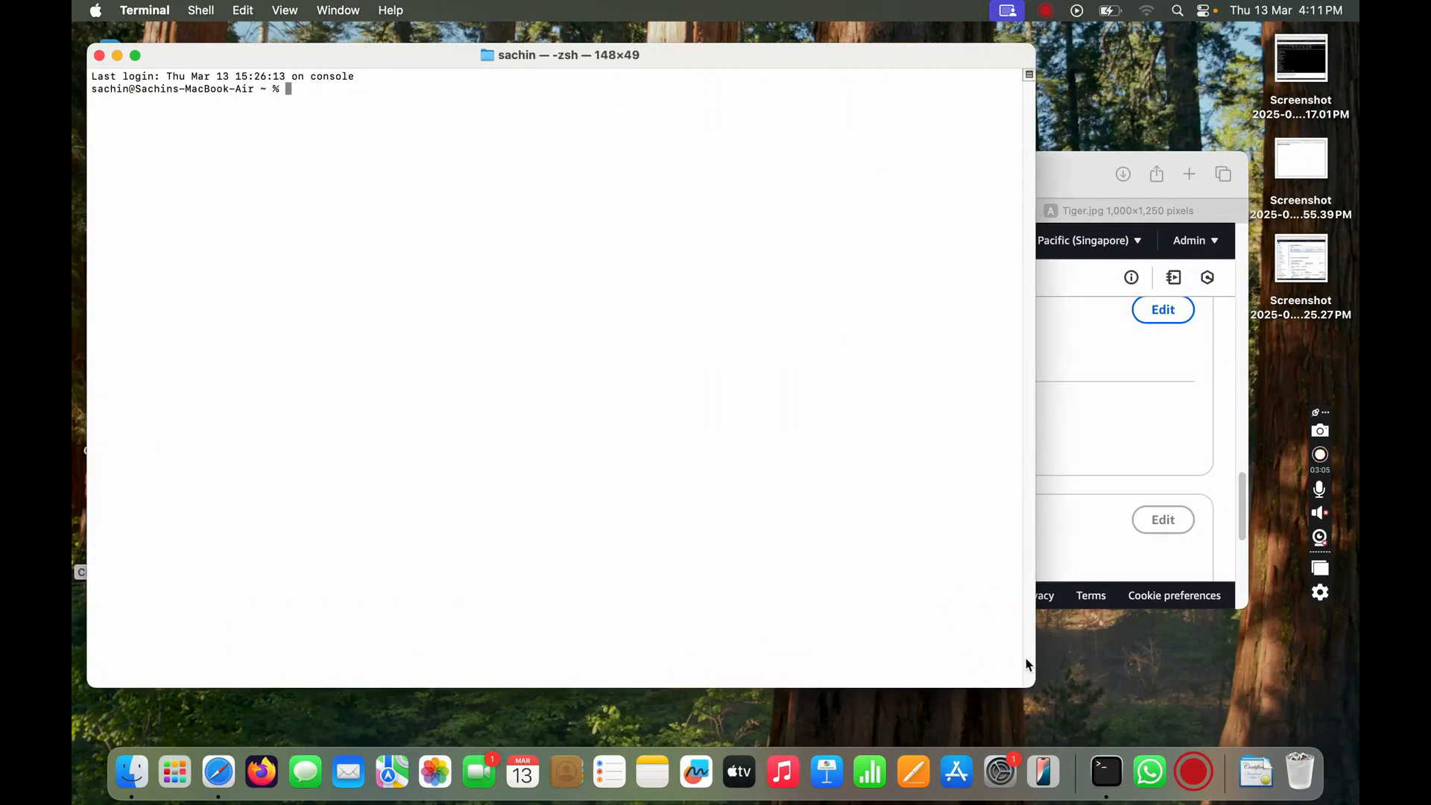
{"action": "left_click_drag", "start_coordinate": [512, 54], "coordinate": [693, 122]}
{"action": "type", "text": "ls"}
{"action": "key", "text": "Return"}
{"action": "left_click_drag", "start_coordinate": [270, 126], "coordinate": [81, 127]}
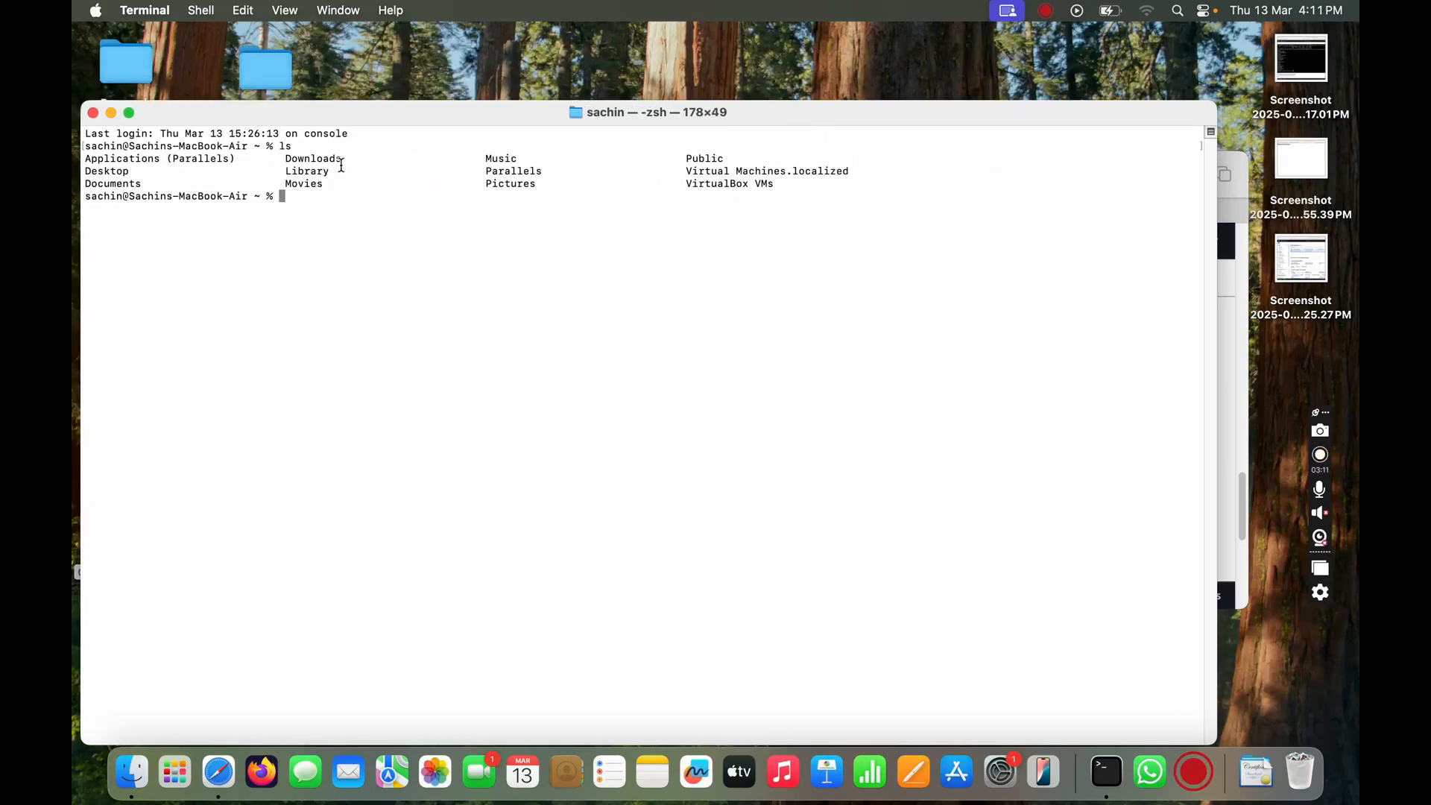
Change to the Desktop directory and list its contents.
{"action": "type", "text": "cd Des"}
{"action": "key", "text": "Tab"}
{"action": "key", "text": "Return"}
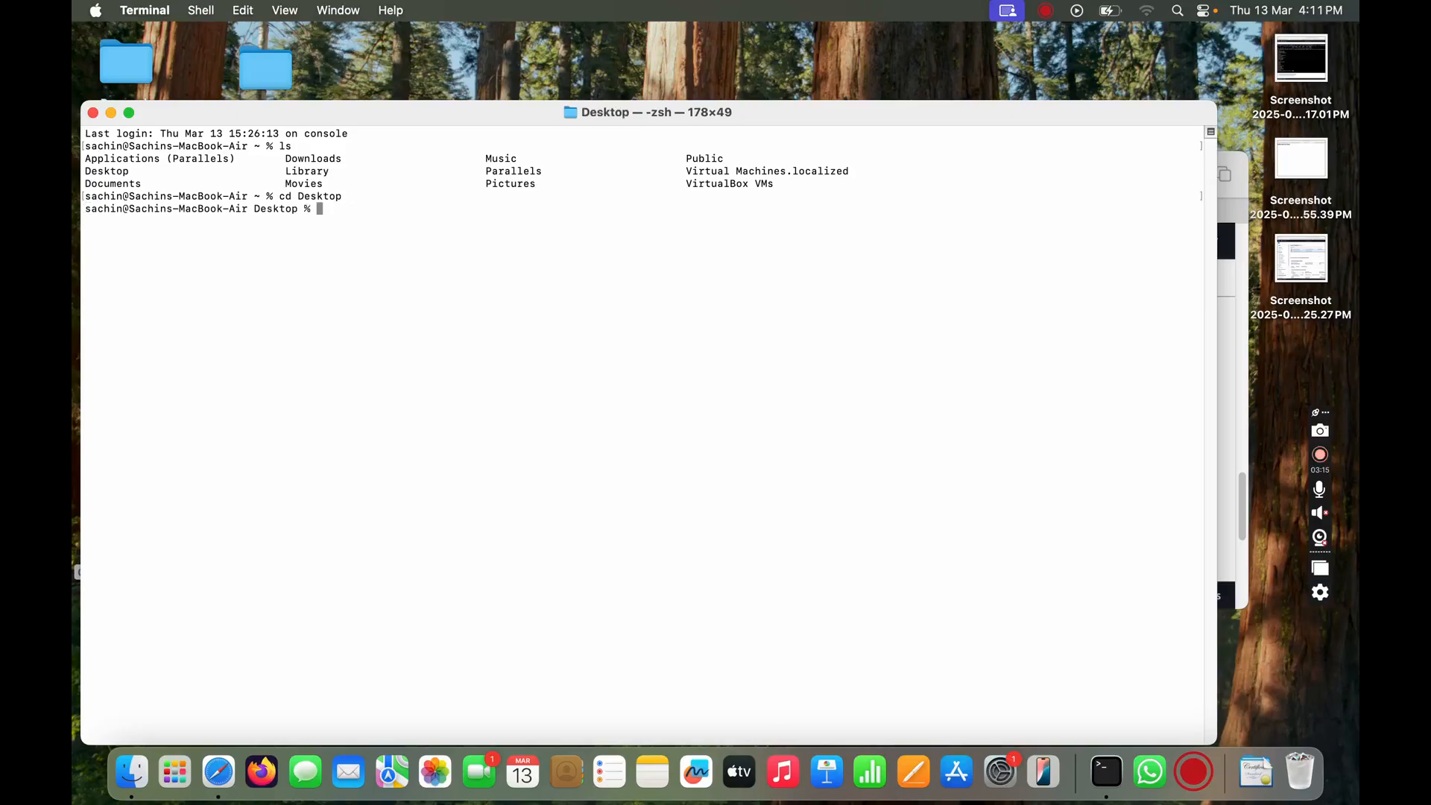
{"action": "type", "text": "ls"}
{"action": "key", "text": "Return"}
Change to the CloudComputing_and_DevOps directory and list its contents.
{"action": "type", "text": "cd CloudComputing_and_DevOps"}
{"action": "key", "text": "Tab"}
{"action": "key", "text": "Return"}
{"action": "type", "text": "ls"}
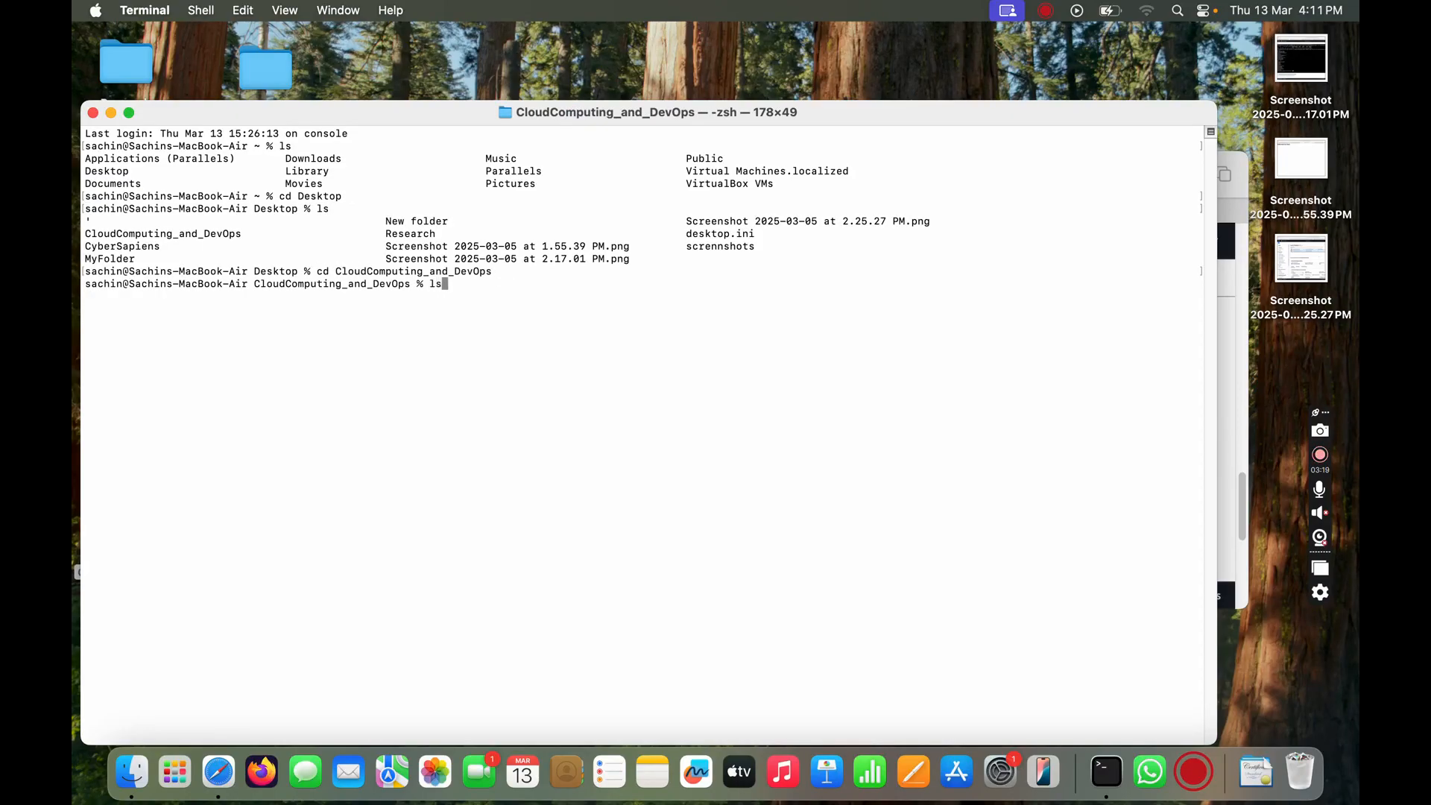
{"action": "key", "text": "Return"}
Change to the S3-Static-website directory and list its files.
{"action": "type", "text": "c"}
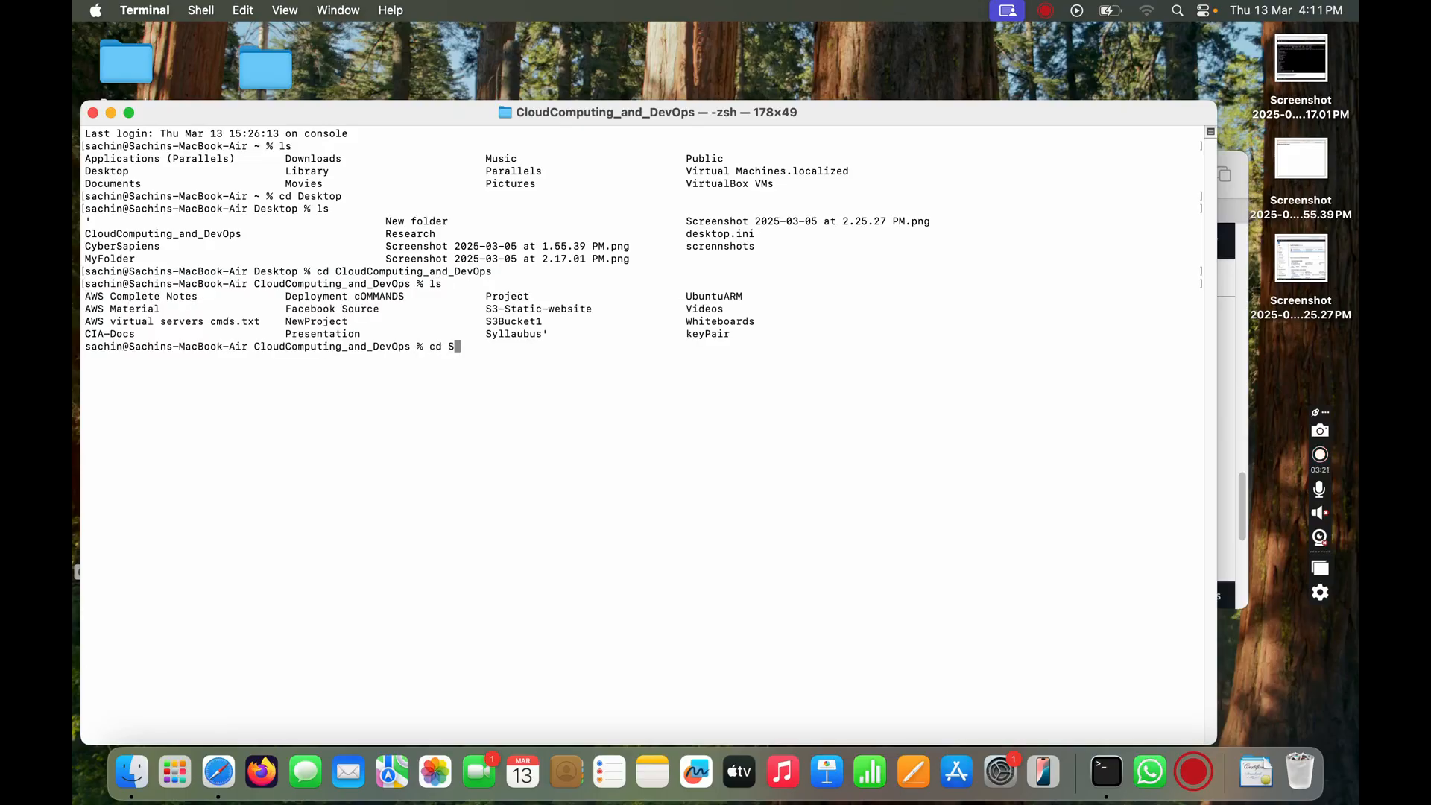
{"action": "type", "text": "d S3"}
{"action": "key", "text": "Tab"}
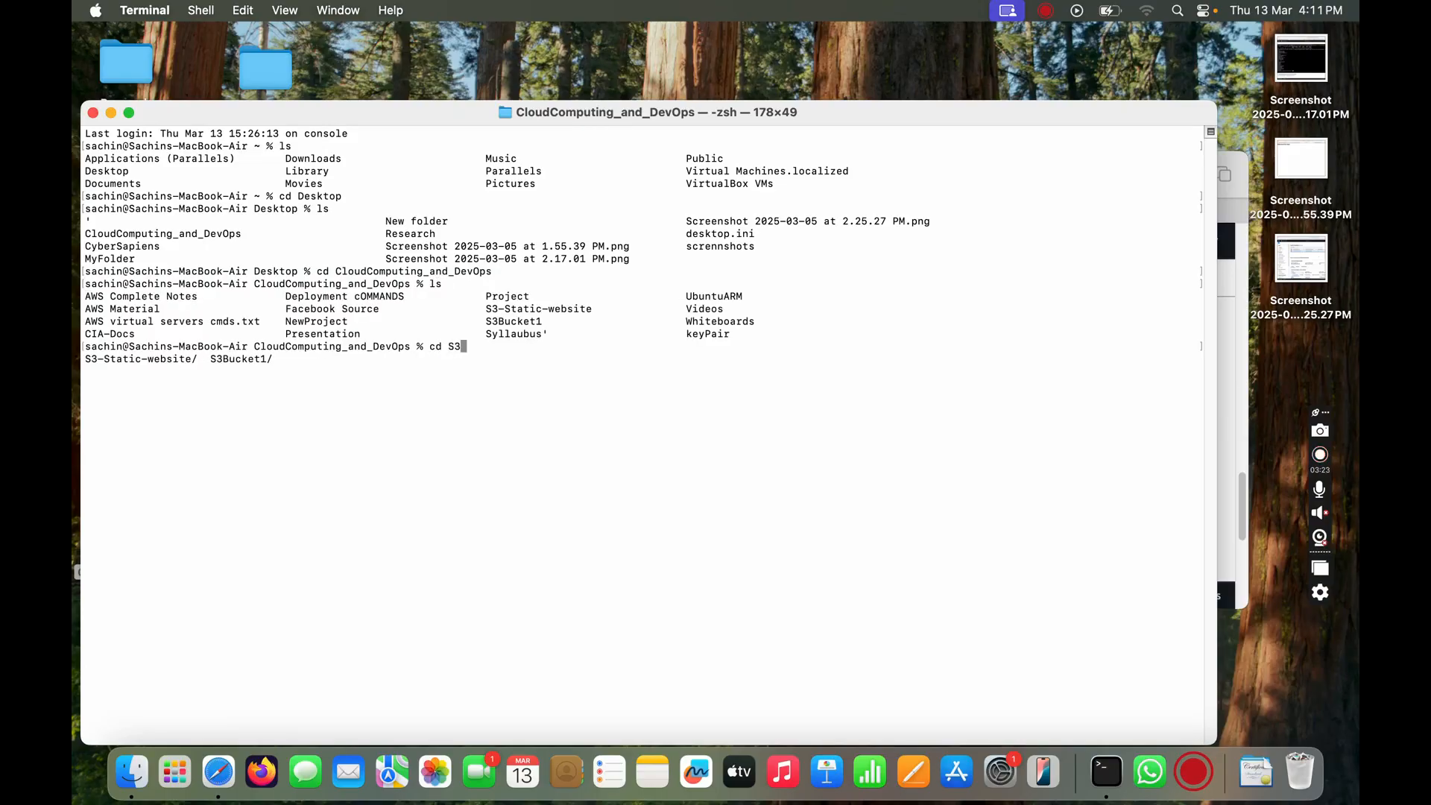
{"action": "key", "text": "Tab"}
{"action": "key", "text": "Return"}
{"action": "type", "text": "ls"}
{"action": "key", "text": "Return"}
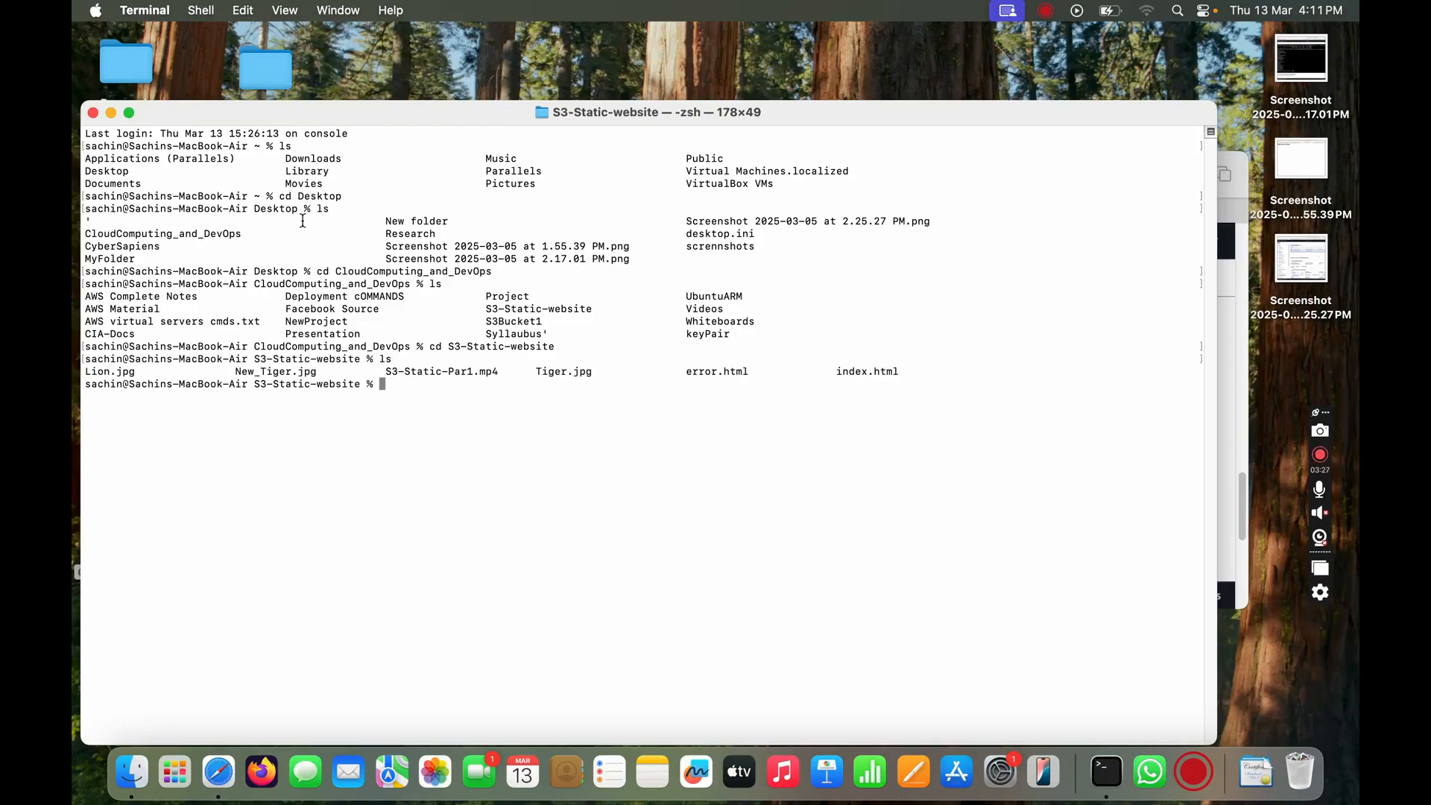
Open index.html for editing with nano.
{"action": "left_click_drag", "start_coordinate": [829, 374], "coordinate": [930, 374]}
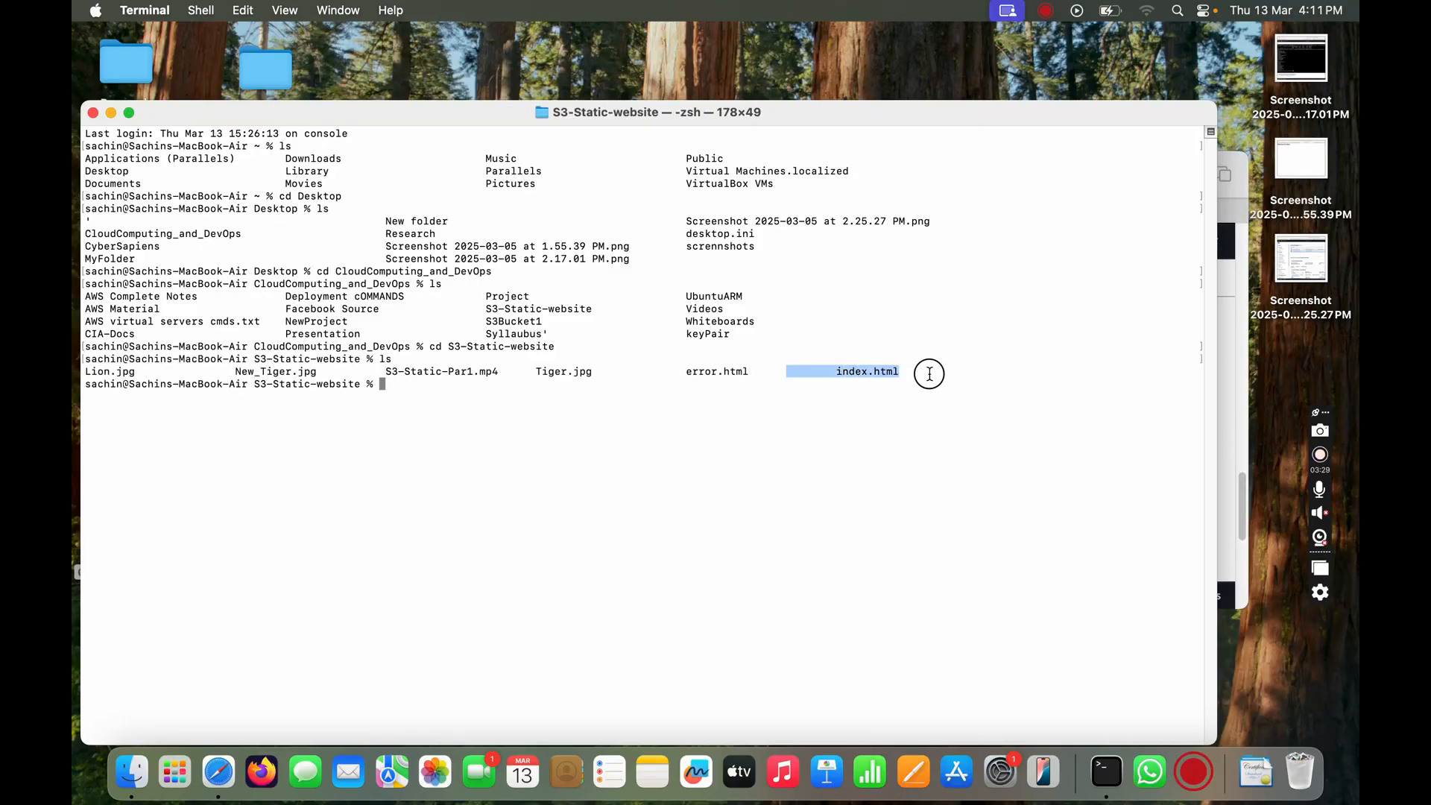
{"action": "left_click", "coordinate": [586, 390]}
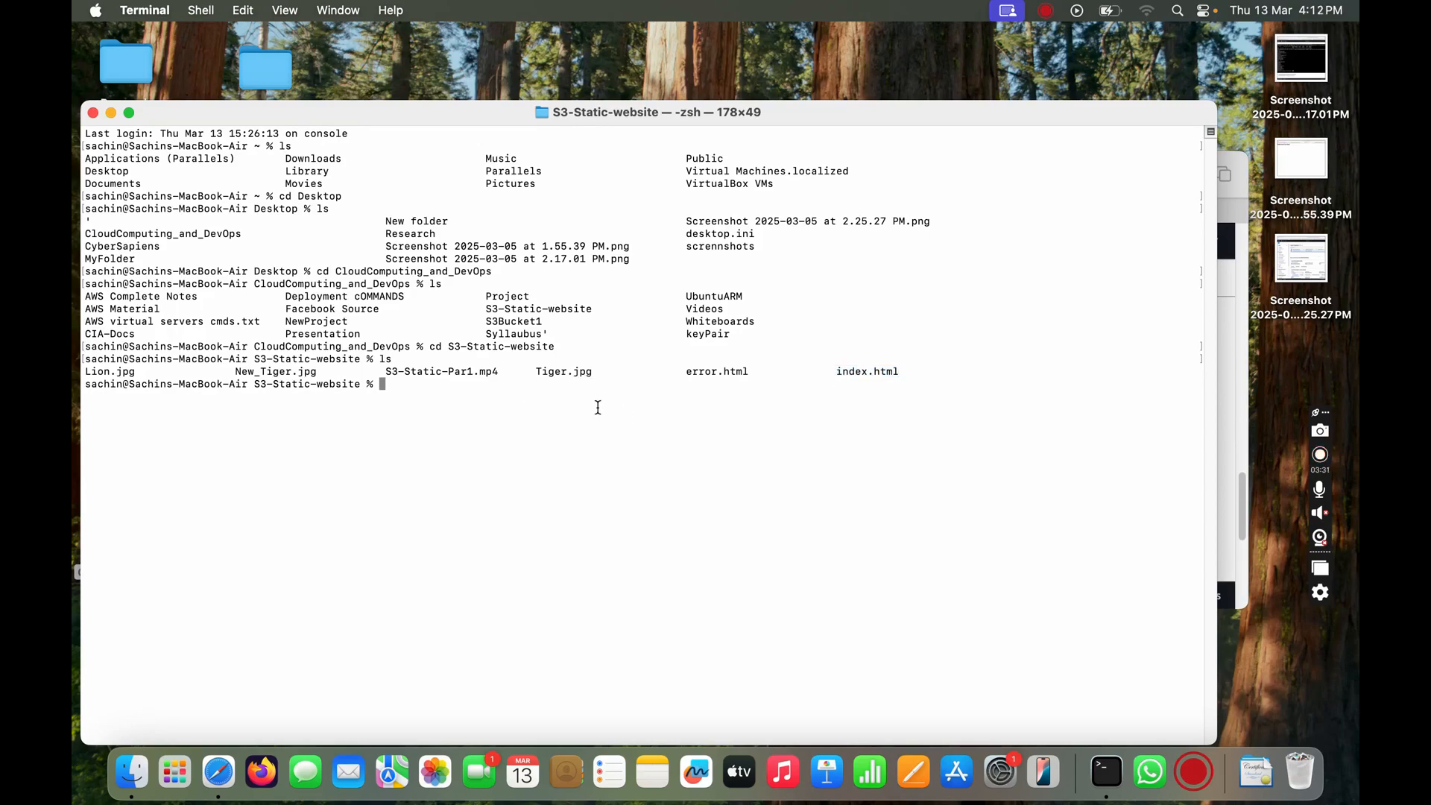
{"action": "type", "text": "nano index.html"}
{"action": "key", "text": "Return"}
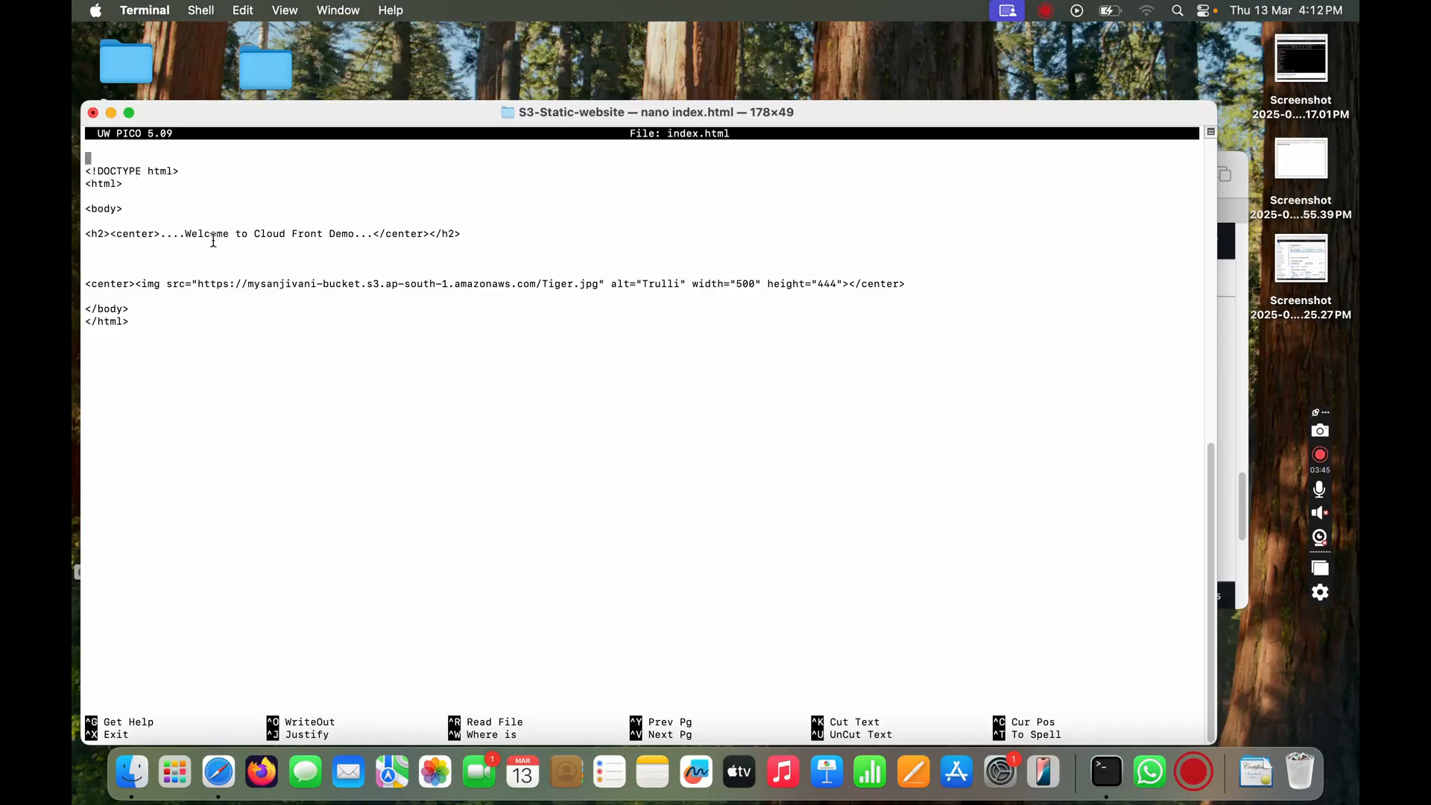
{"action": "left_click_drag", "start_coordinate": [199, 285], "coordinate": [204, 286]}
{"action": "key", "text": "Down"}
{"action": "key", "text": "Down"}
{"action": "key", "text": "Down"}
{"action": "key", "text": "Right"}
{"action": "key", "text": "Right"}
{"action": "key", "text": "Right"}
{"action": "key", "text": "Right"}
{"action": "key", "text": "Right"}
{"action": "key", "text": "Right"}
{"action": "key", "text": "Right"}
{"action": "key", "text": "Right"}
{"action": "key", "text": "Right"}
{"action": "key", "text": "Right"}
{"action": "key", "text": "Right"}
{"action": "key", "text": "Right"}
{"action": "key", "text": "Right"}
{"action": "key", "text": "Right"}
{"action": "key", "text": "Right"}
{"action": "key", "text": "Right"}
{"action": "key", "text": "Right"}
{"action": "key", "text": "Right"}
{"action": "key", "text": "Right"}
{"action": "key", "text": "Right"}
{"action": "key", "text": "Right"}
{"action": "key", "text": "Right"}
{"action": "key", "text": "Right"}
{"action": "key", "text": "Right"}
{"action": "key", "text": "Right"}
{"action": "key", "text": "Right"}
{"action": "key", "text": "Right"}
{"action": "key", "text": "Right"}
{"action": "key", "text": "Right"}
{"action": "key", "text": "Right"}
{"action": "key", "text": "Right"}
{"action": "key", "text": "Right"}
{"action": "key", "text": "Right"}
{"action": "key", "text": "Right"}
{"action": "key", "text": "Right"}
{"action": "key", "text": "Right"}
{"action": "key", "text": "Right"}
{"action": "key", "text": "Right"}
{"action": "key", "text": "Right"}
{"action": "key", "text": "Right"}
{"action": "key", "text": "Right"}
{"action": "key", "text": "Right"}
{"action": "key", "text": "Right"}
{"action": "key", "text": "Right"}
{"action": "key", "text": "Right"}
{"action": "key", "text": "Right"}
{"action": "key", "text": "Right"}
{"action": "key", "text": "Right"}
{"action": "key", "text": "BackSpace"}
{"action": "key", "text": "BackSpace"}
{"action": "key", "text": "BackSpace"}
{"action": "key", "text": "BackSpace"}
{"action": "key", "text": "BackSpace"}
{"action": "key", "text": "BackSpace"}
{"action": "key", "text": "BackSpace"}
{"action": "key", "text": "BackSpace"}
{"action": "key", "text": "BackSpace"}
{"action": "key", "text": "BackSpace"}
{"action": "key", "text": "BackSpace"}
{"action": "key", "text": "BackSpace"}
{"action": "key", "text": "BackSpace"}
{"action": "key", "text": "BackSpace"}
{"action": "key", "text": "BackSpace"}
{"action": "key", "text": "BackSpace"}
{"action": "key", "text": "BackSpace"}
{"action": "key", "text": "BackSpace"}
{"action": "key", "text": "BackSpace"}
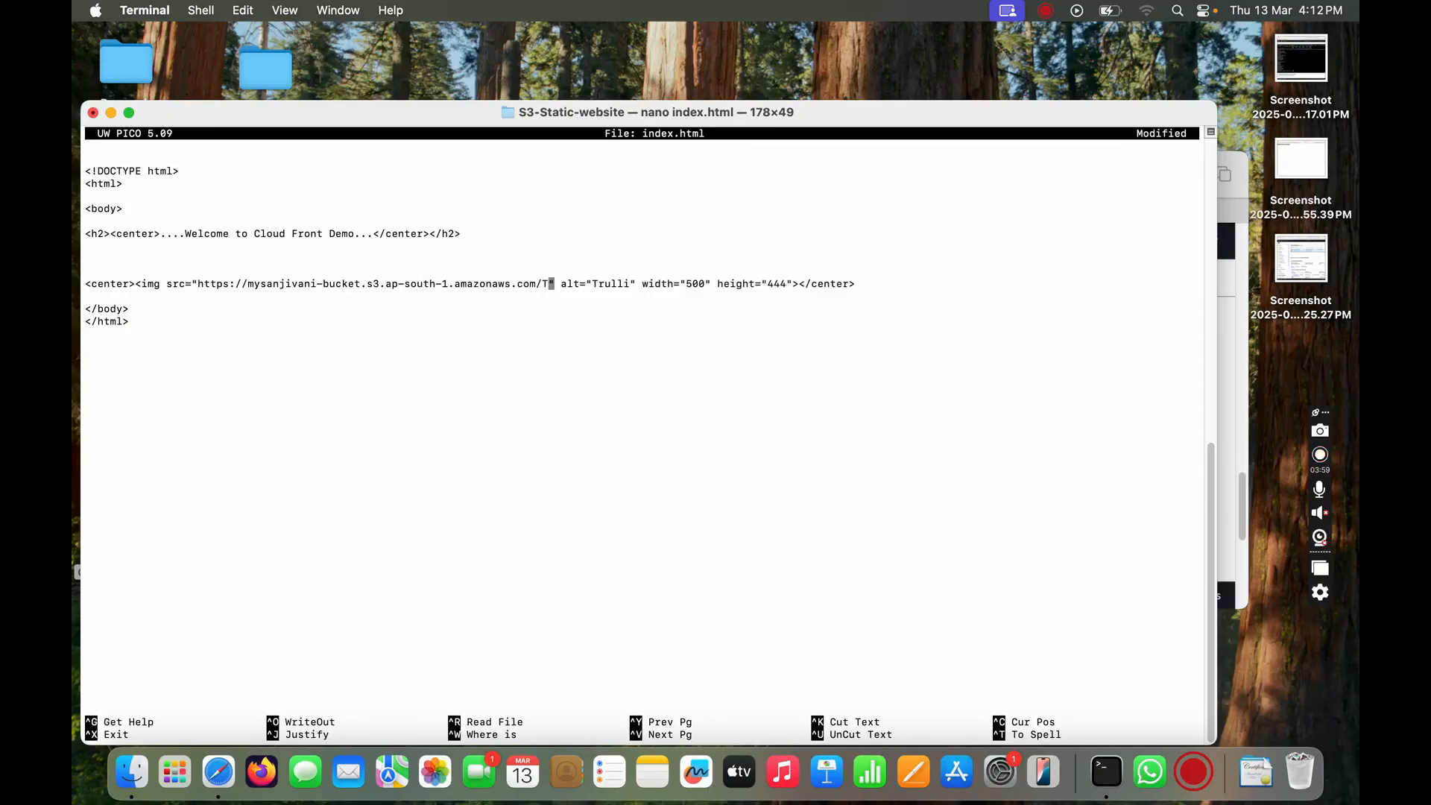
{"action": "key", "text": "BackSpace"}
{"action": "key", "text": "BackSpace"}
{"action": "key", "text": "BackSpace"}
{"action": "key", "text": "BackSpace"}
{"action": "key", "text": "BackSpace"}
{"action": "key", "text": "BackSpace"}
{"action": "key", "text": "BackSpace"}
{"action": "key", "text": "BackSpace"}
{"action": "key", "text": "BackSpace"}
{"action": "key", "text": "BackSpace"}
{"action": "key", "text": "BackSpace"}
{"action": "key", "text": "BackSpace"}
{"action": "key", "text": "BackSpace"}
{"action": "key", "text": "BackSpace"}
{"action": "key", "text": "BackSpace"}
{"action": "key", "text": "BackSpace"}
{"action": "key", "text": "BackSpace"}
{"action": "key", "text": "BackSpace"}
{"action": "key", "text": "BackSpace"}
{"action": "key", "text": "BackSpace"}
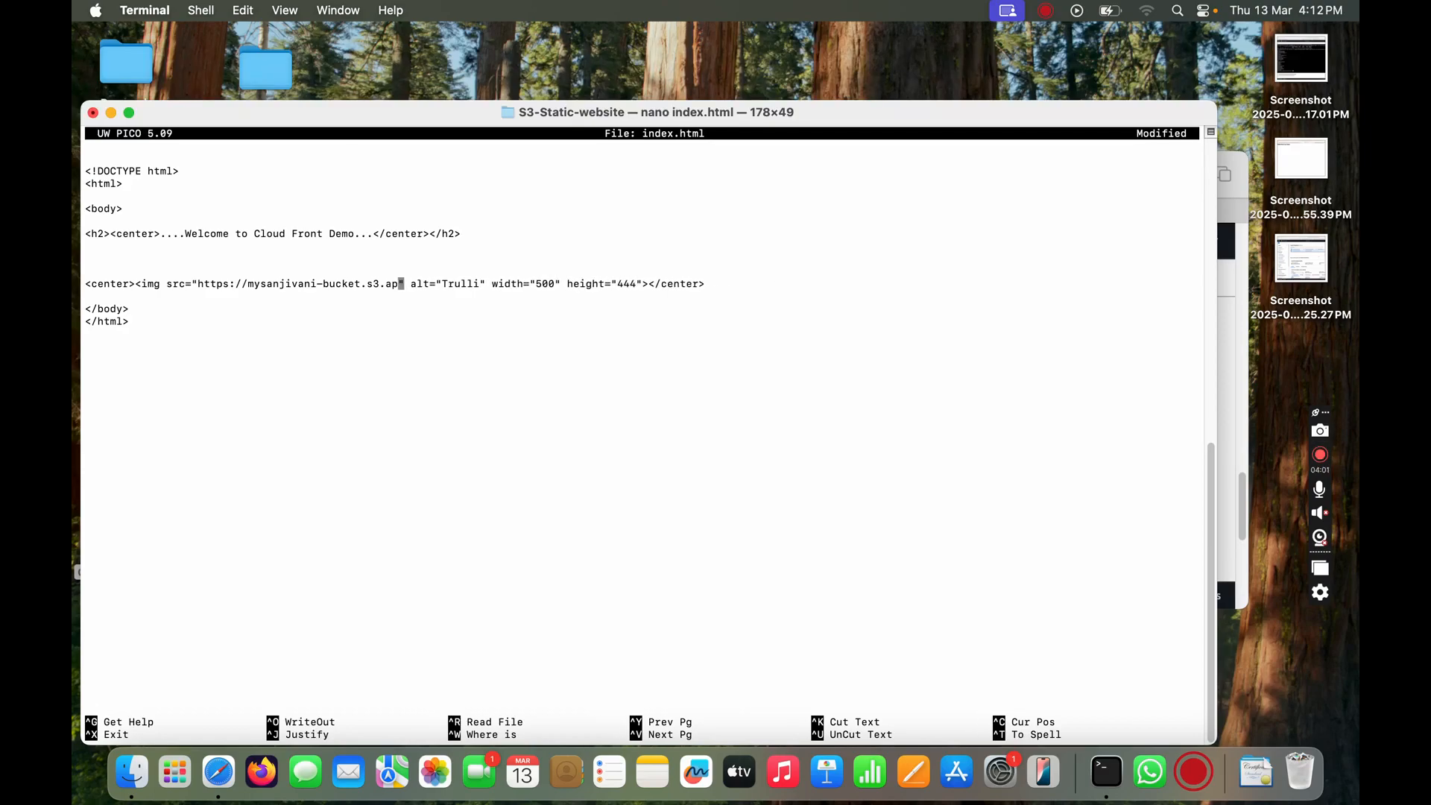
{"action": "key", "text": "BackSpace"}
{"action": "key", "text": "BackSpace"}
{"action": "key", "text": "BackSpace"}
{"action": "key", "text": "BackSpace"}
{"action": "key", "text": "BackSpace"}
{"action": "key", "text": "BackSpace"}
{"action": "key", "text": "BackSpace"}
{"action": "key", "text": "BackSpace"}
{"action": "key", "text": "BackSpace"}
{"action": "key", "text": "BackSpace"}
{"action": "key", "text": "BackSpace"}
{"action": "key", "text": "BackSpace"}
{"action": "key", "text": "BackSpace"}
{"action": "key", "text": "BackSpace"}
{"action": "key", "text": "BackSpace"}
{"action": "key", "text": "BackSpace"}
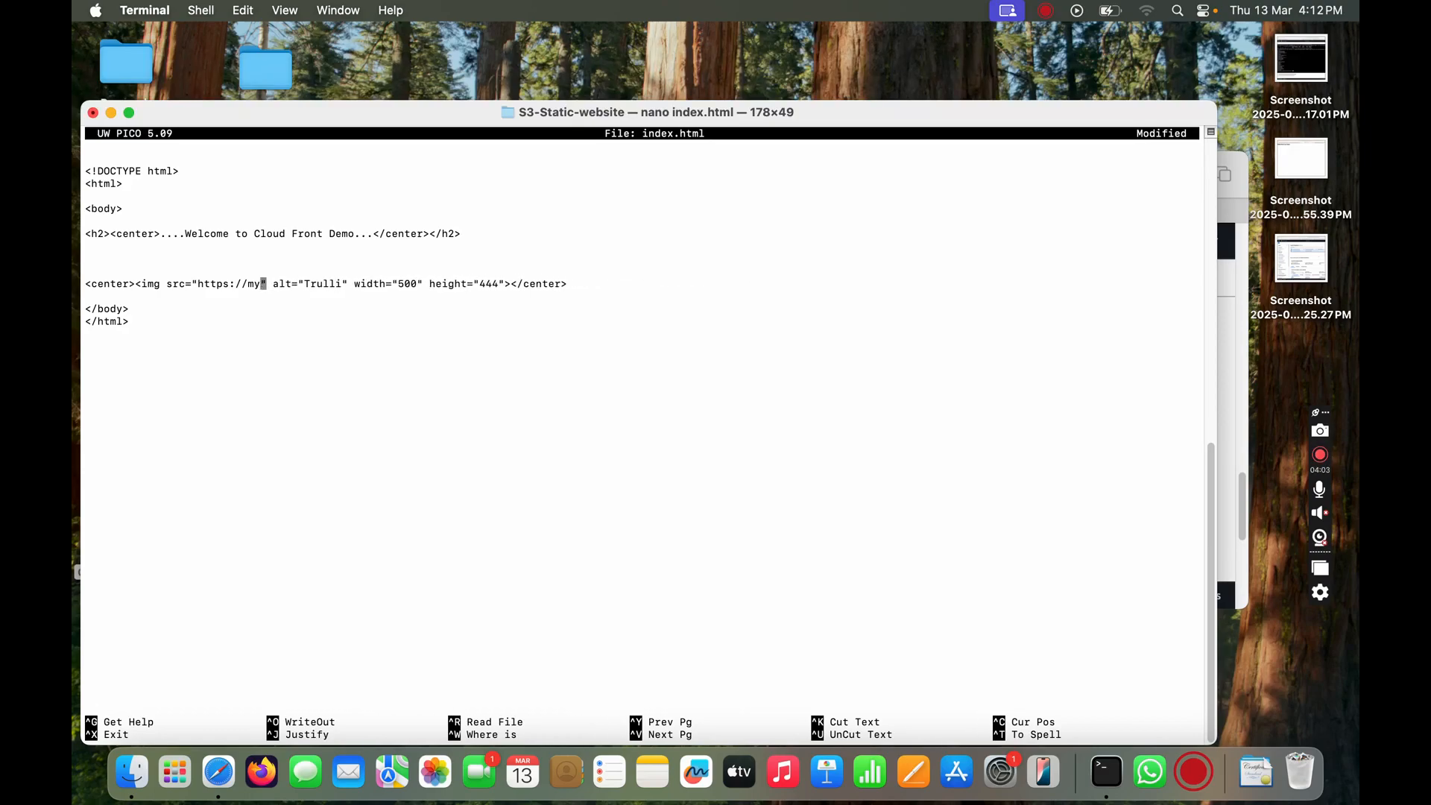
{"action": "key", "text": "BackSpace"}
{"action": "key", "text": "BackSpace"}
{"action": "key", "text": "BackSpace"}
{"action": "key", "text": "BackSpace"}
{"action": "key", "text": "BackSpace"}
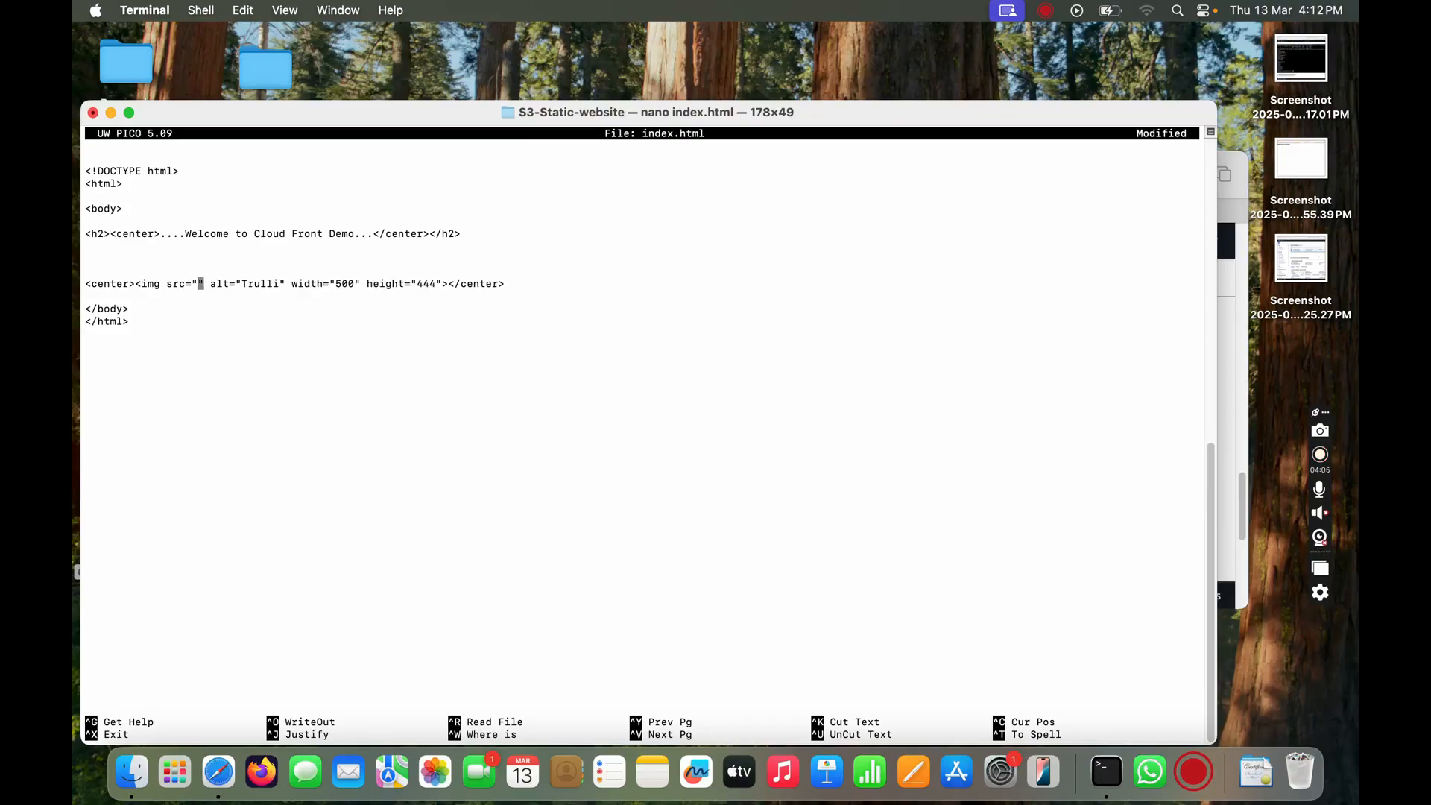
{"action": "right_click", "coordinate": [196, 286]}
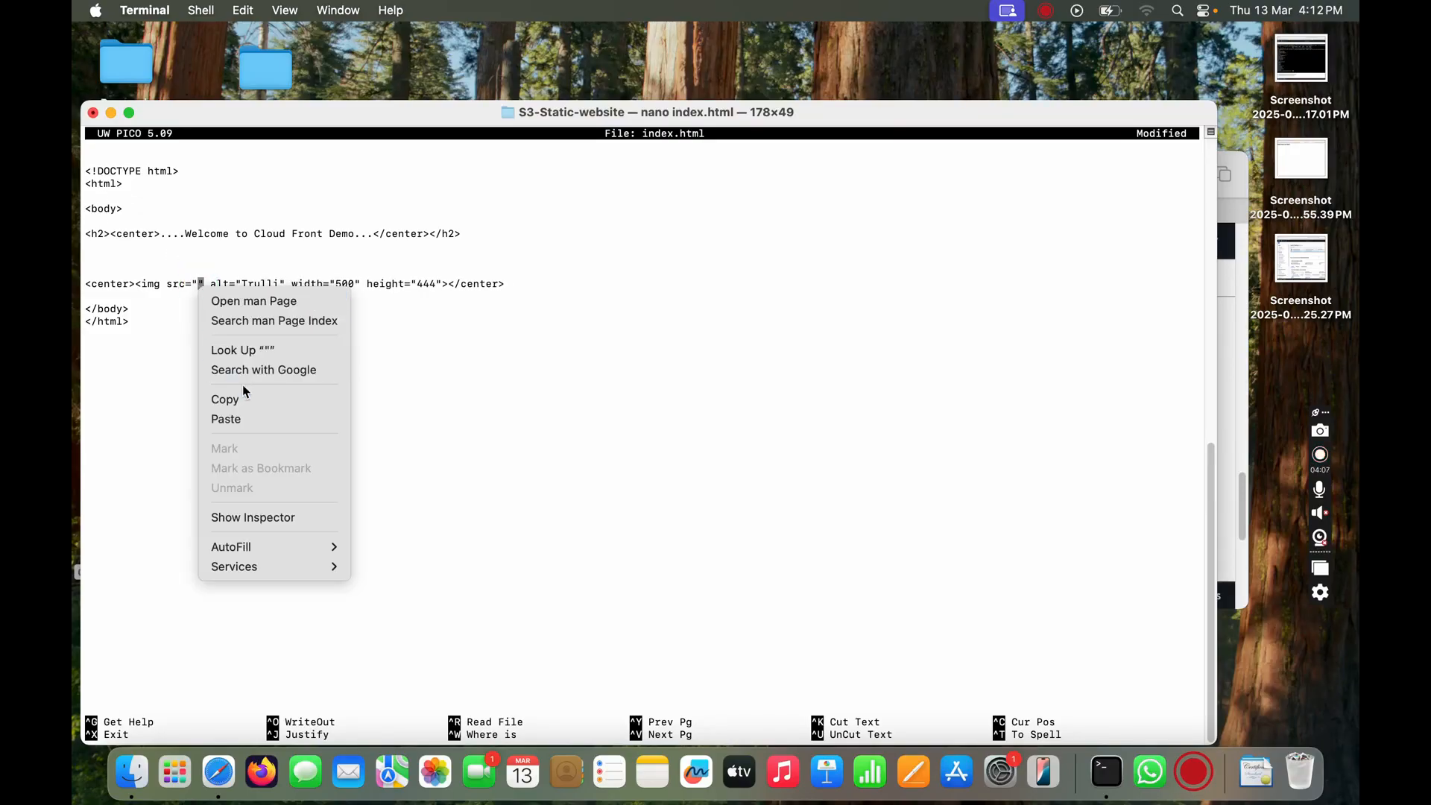
{"action": "left_click", "coordinate": [240, 418]}
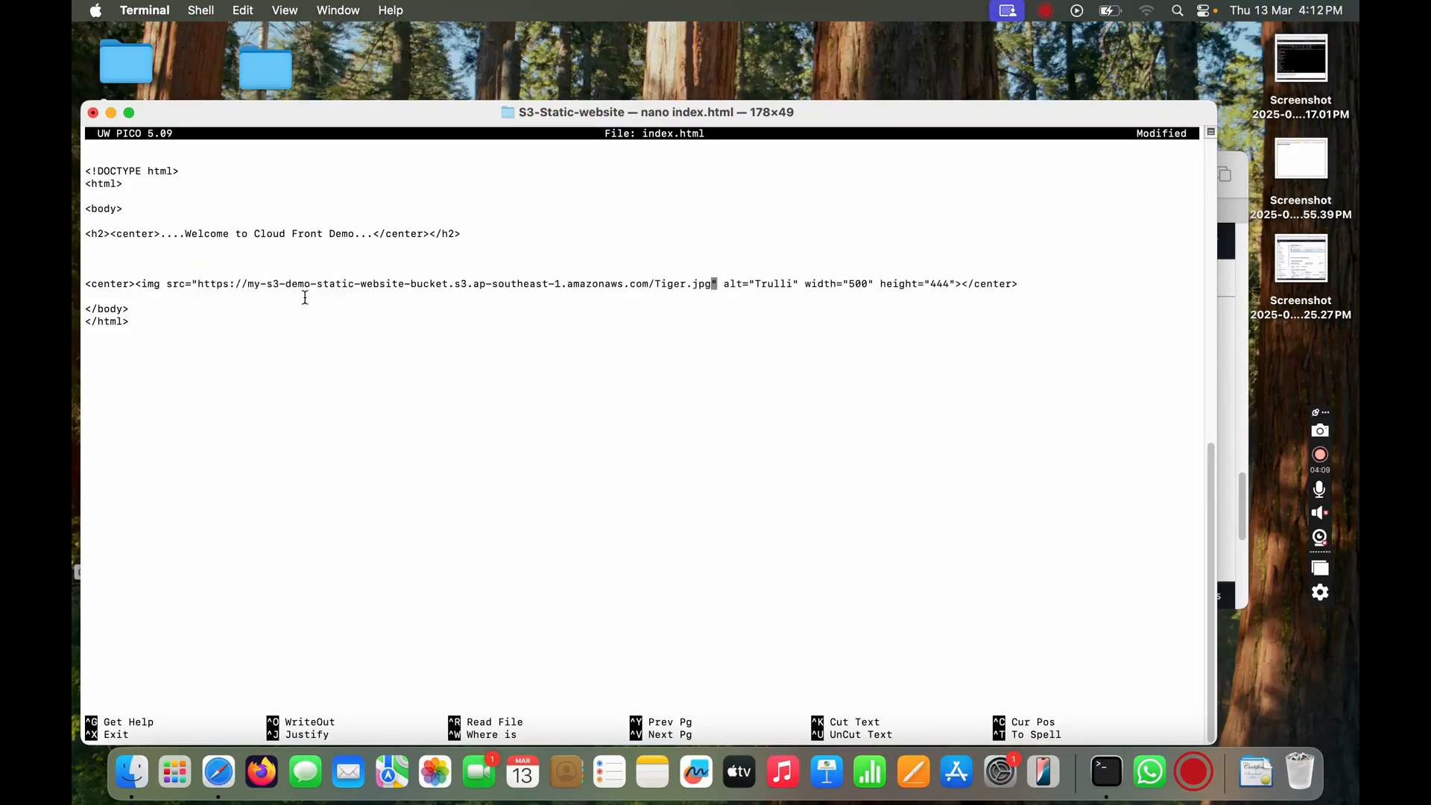
Change the h2 heading text to "....Welcome to my Static website on S3...", keeping the surrounding dots and center tags.
{"action": "key", "text": "Up"}
{"action": "key", "text": "Right"}
{"action": "key", "text": "Right"}
{"action": "key", "text": "Right"}
{"action": "key", "text": "Right"}
{"action": "key", "text": "Right"}
{"action": "key", "text": "Right"}
{"action": "key", "text": "Right"}
{"action": "key", "text": "Right"}
{"action": "key", "text": "Right"}
{"action": "key", "text": "Right"}
{"action": "key", "text": "Right"}
{"action": "key", "text": "Right"}
{"action": "key", "text": "Right"}
{"action": "key", "text": "Right"}
{"action": "key", "text": "Right"}
{"action": "key", "text": "Right"}
{"action": "key", "text": "Right"}
{"action": "key", "text": "Right"}
{"action": "key", "text": "Right"}
{"action": "key", "text": "Right"}
{"action": "key", "text": "Right"}
{"action": "key", "text": "Right"}
{"action": "key", "text": "Right"}
{"action": "key", "text": "Right"}
{"action": "key", "text": "Right"}
{"action": "key", "text": "Right"}
{"action": "key", "text": "Right"}
{"action": "key", "text": "Right"}
{"action": "key", "text": "Right"}
{"action": "key", "text": "Right"}
{"action": "key", "text": "Right"}
{"action": "key", "text": "Right"}
{"action": "key", "text": "Right"}
{"action": "key", "text": "Right"}
{"action": "key", "text": "Right"}
{"action": "key", "text": "Right"}
{"action": "key", "text": "Right"}
{"action": "key", "text": "Right"}
{"action": "key", "text": "Right"}
{"action": "key", "text": "Right"}
{"action": "key", "text": "Right"}
{"action": "key", "text": "BackSpace"}
{"action": "key", "text": "BackSpace"}
{"action": "key", "text": "BackSpace"}
{"action": "key", "text": "BackSpace"}
{"action": "key", "text": "BackSpace"}
{"action": "key", "text": "BackSpace"}
{"action": "key", "text": "BackSpace"}
{"action": "key", "text": "BackSpace"}
{"action": "key", "text": "BackSpace"}
{"action": "key", "text": "BackSpace"}
{"action": "key", "text": "BackSpace"}
{"action": "key", "text": "BackSpace"}
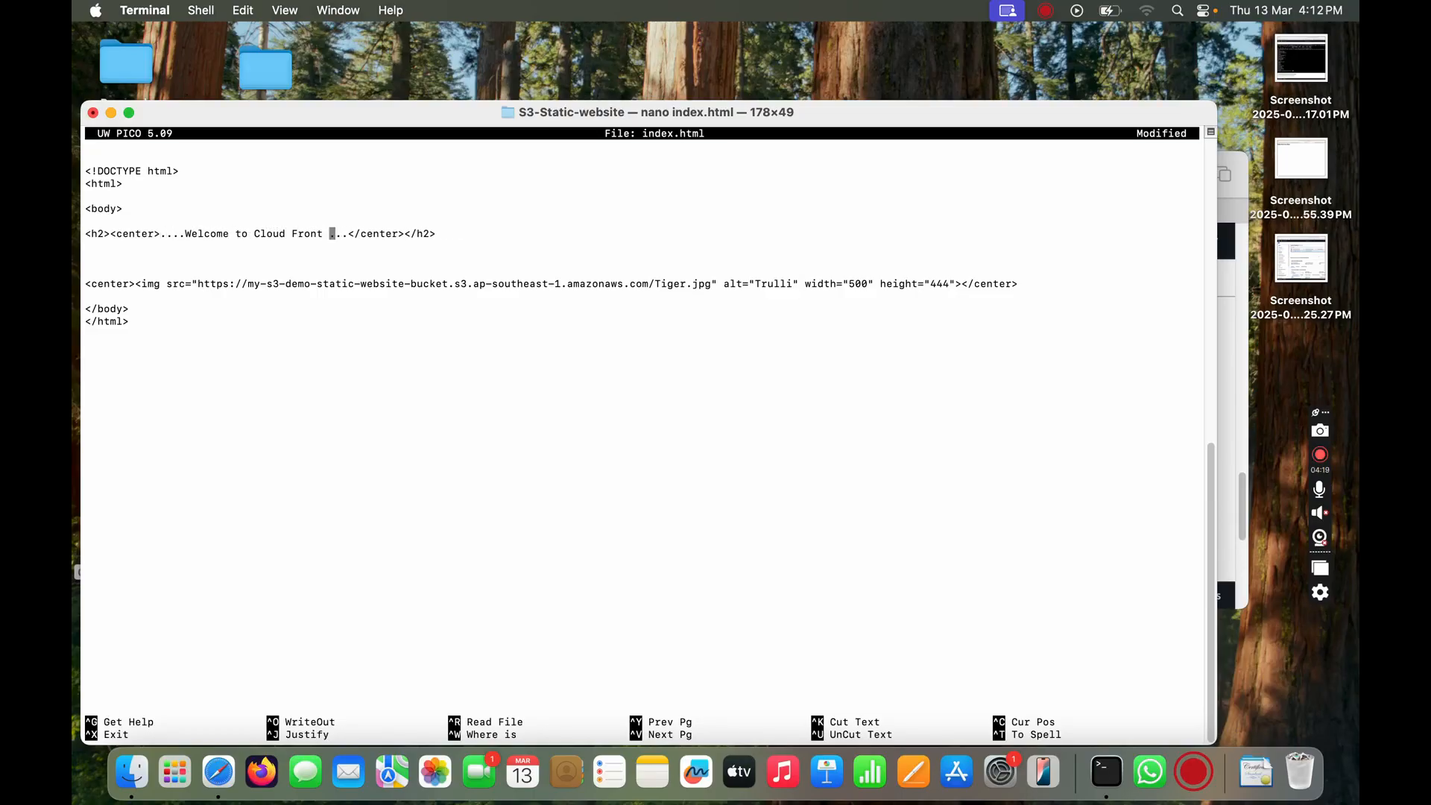
{"action": "key", "text": "BackSpace"}
{"action": "key", "text": "BackSpace"}
{"action": "key", "text": "BackSpace"}
{"action": "key", "text": "BackSpace"}
{"action": "key", "text": "BackSpace"}
{"action": "key", "text": "BackSpace"}
{"action": "key", "text": "BackSpace"}
{"action": "key", "text": "BackSpace"}
{"action": "key", "text": "BackSpace"}
{"action": "key", "text": "BackSpace"}
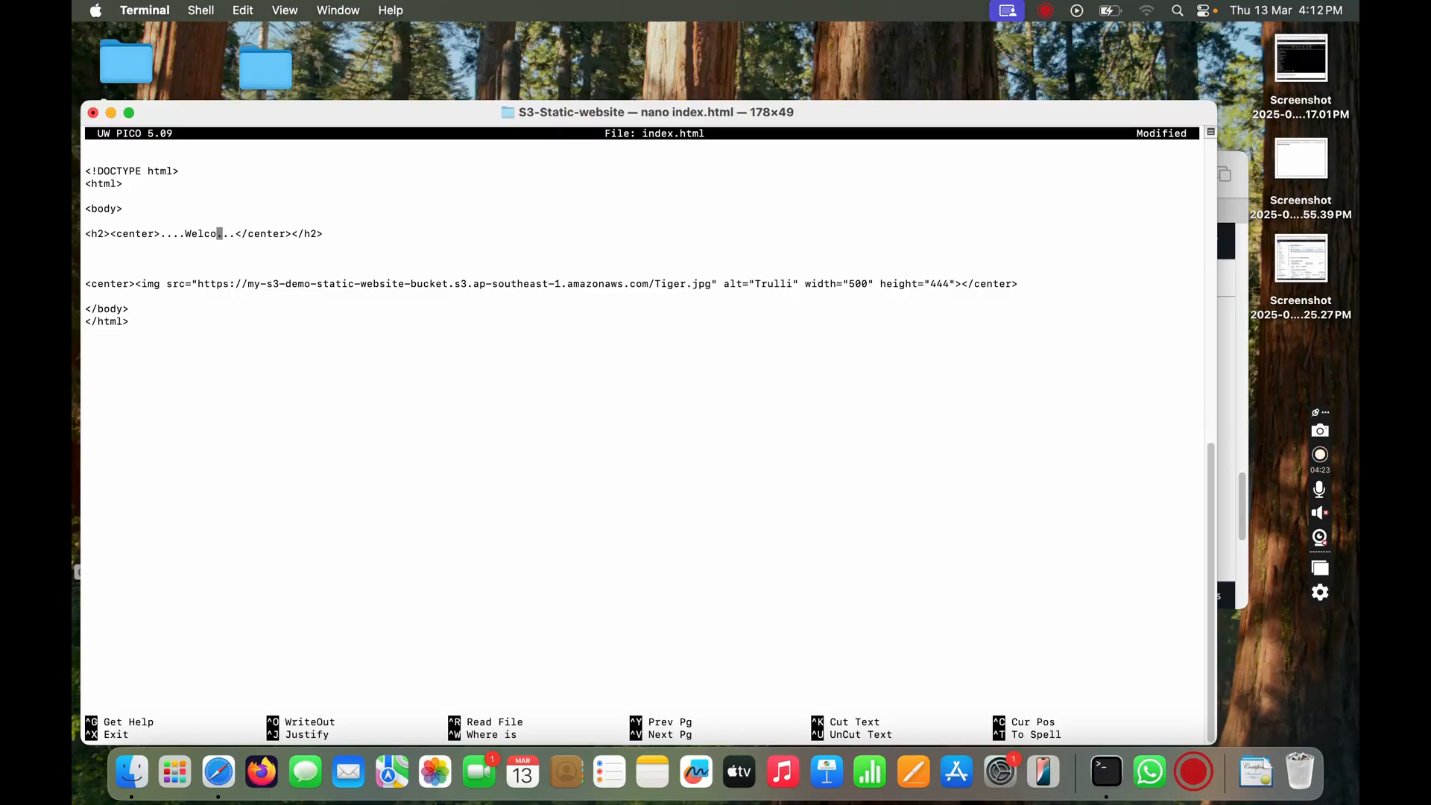
{"action": "type", "text": "me to my "}
{"action": "type", "text": "Static "}
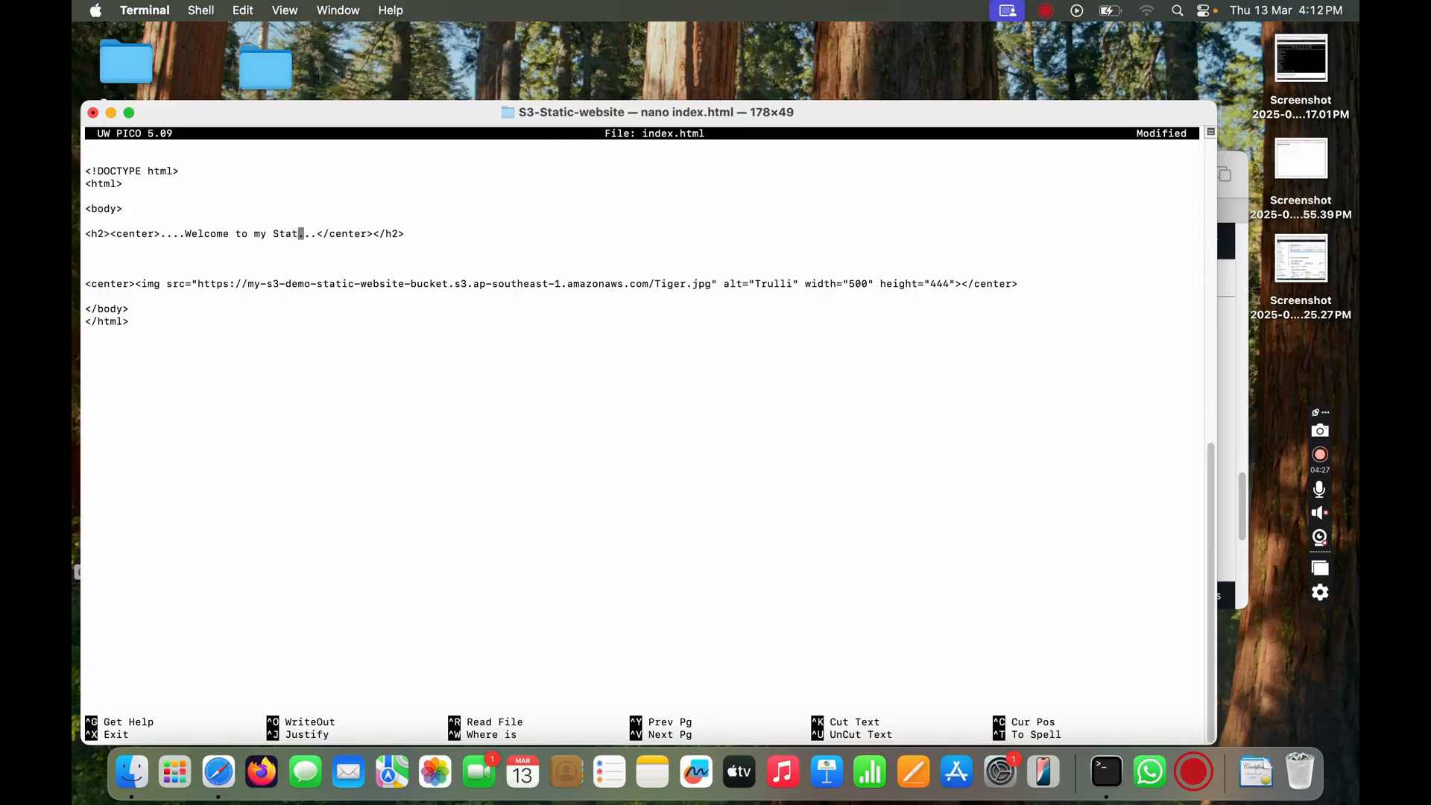
{"action": "type", "text": "website "}
{"action": "type", "text": "on S"}
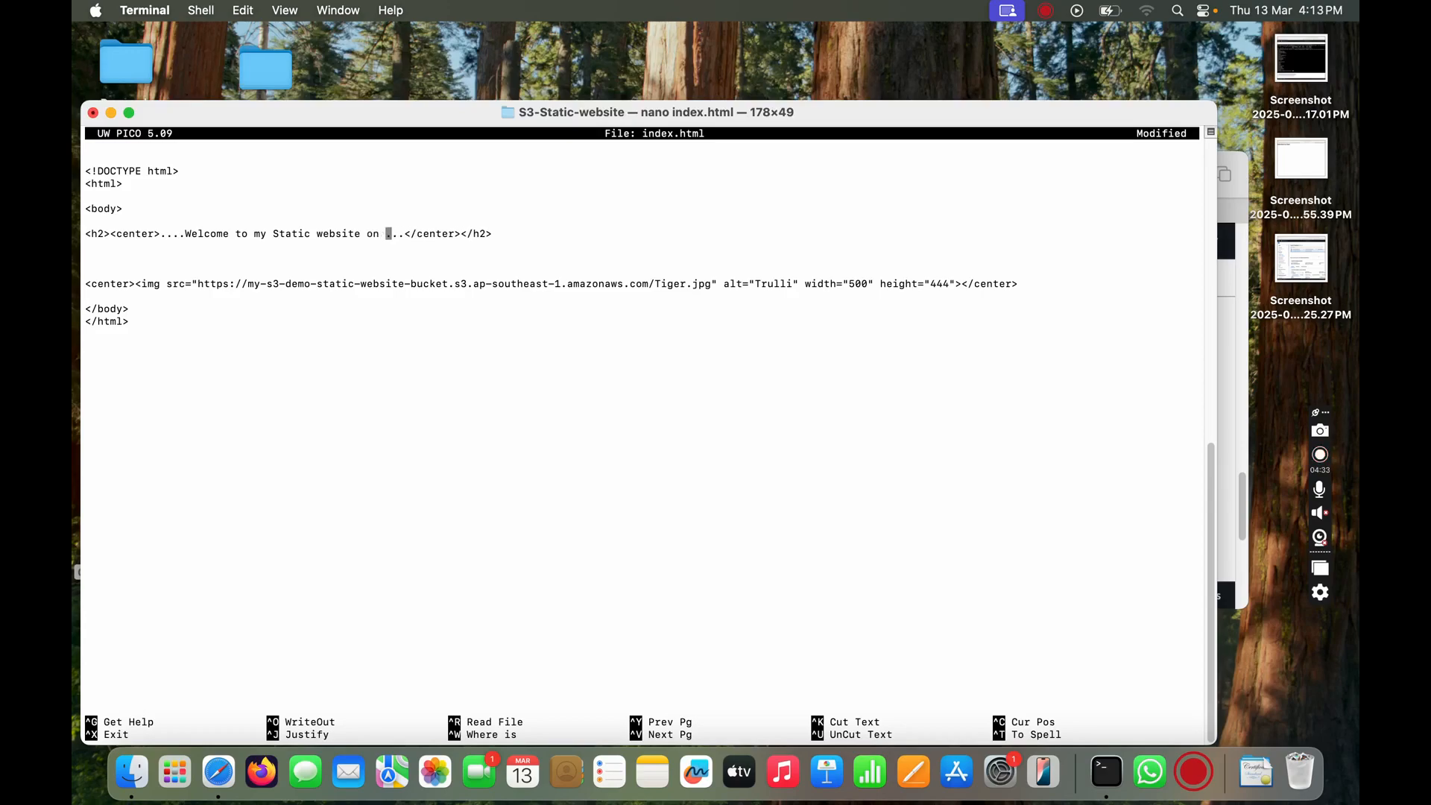
{"action": "type", "text": "3"}
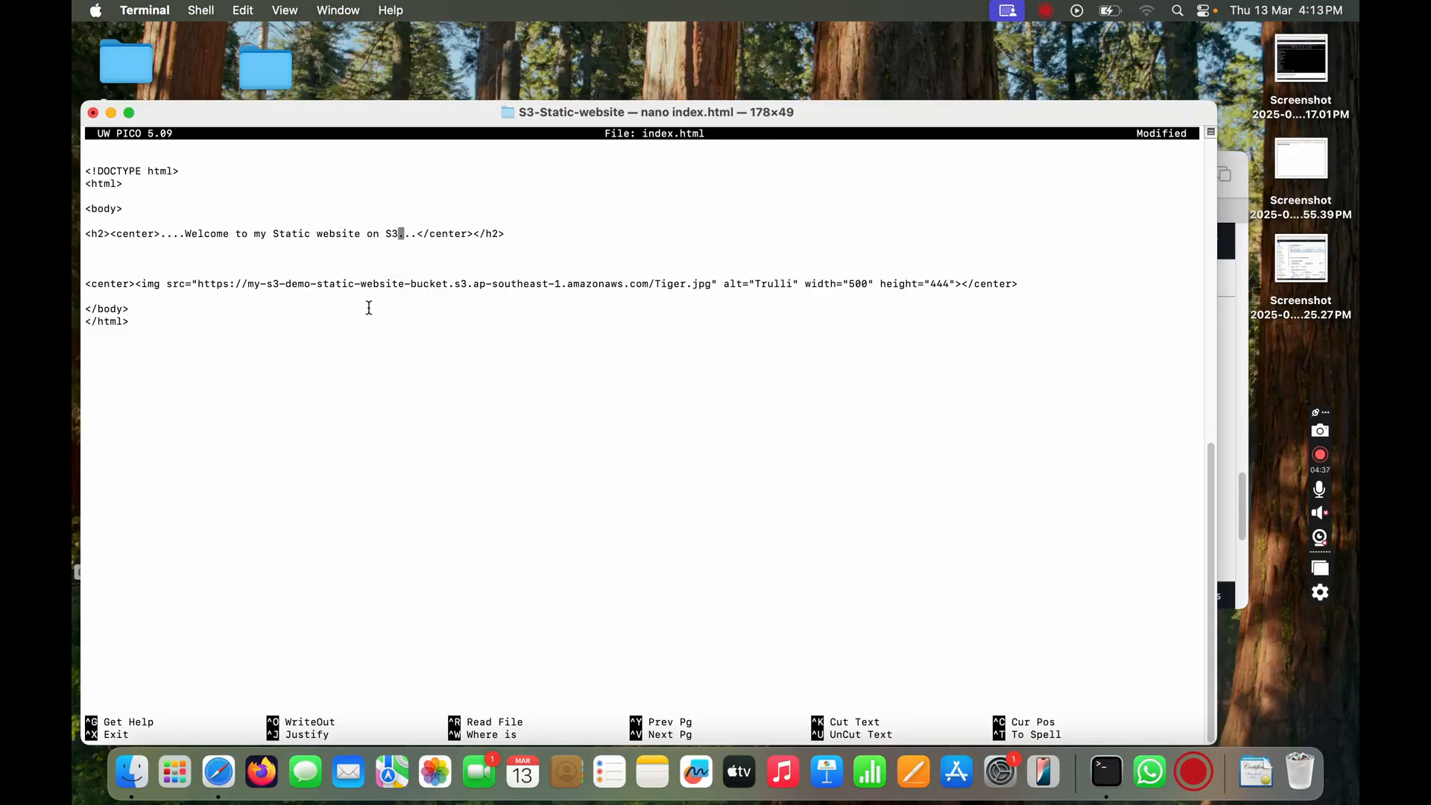
Save the file as index.html and exit nano.
{"action": "key", "text": "ctrl+o"}
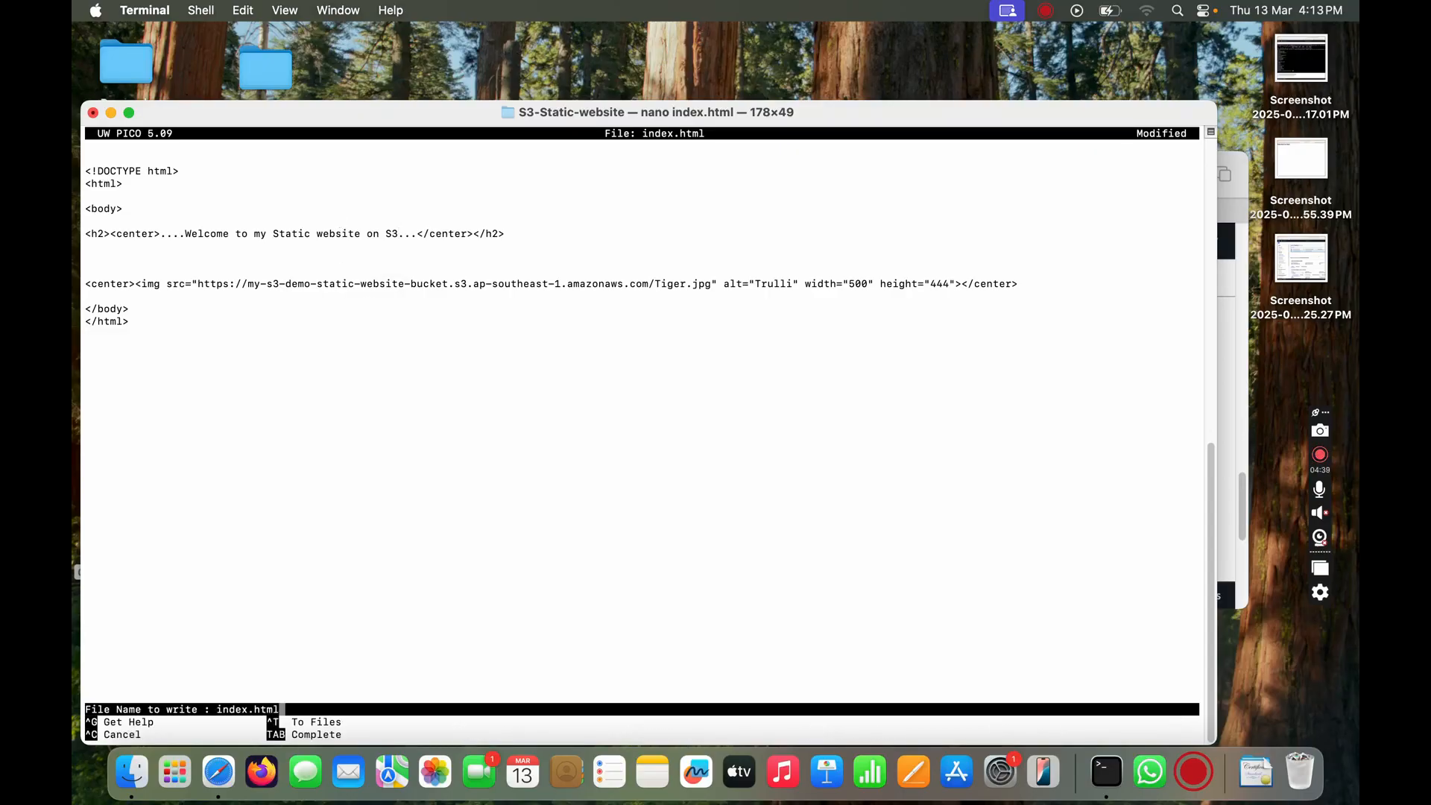
{"action": "key", "text": "Return"}
{"action": "key", "text": "ctrl+x"}
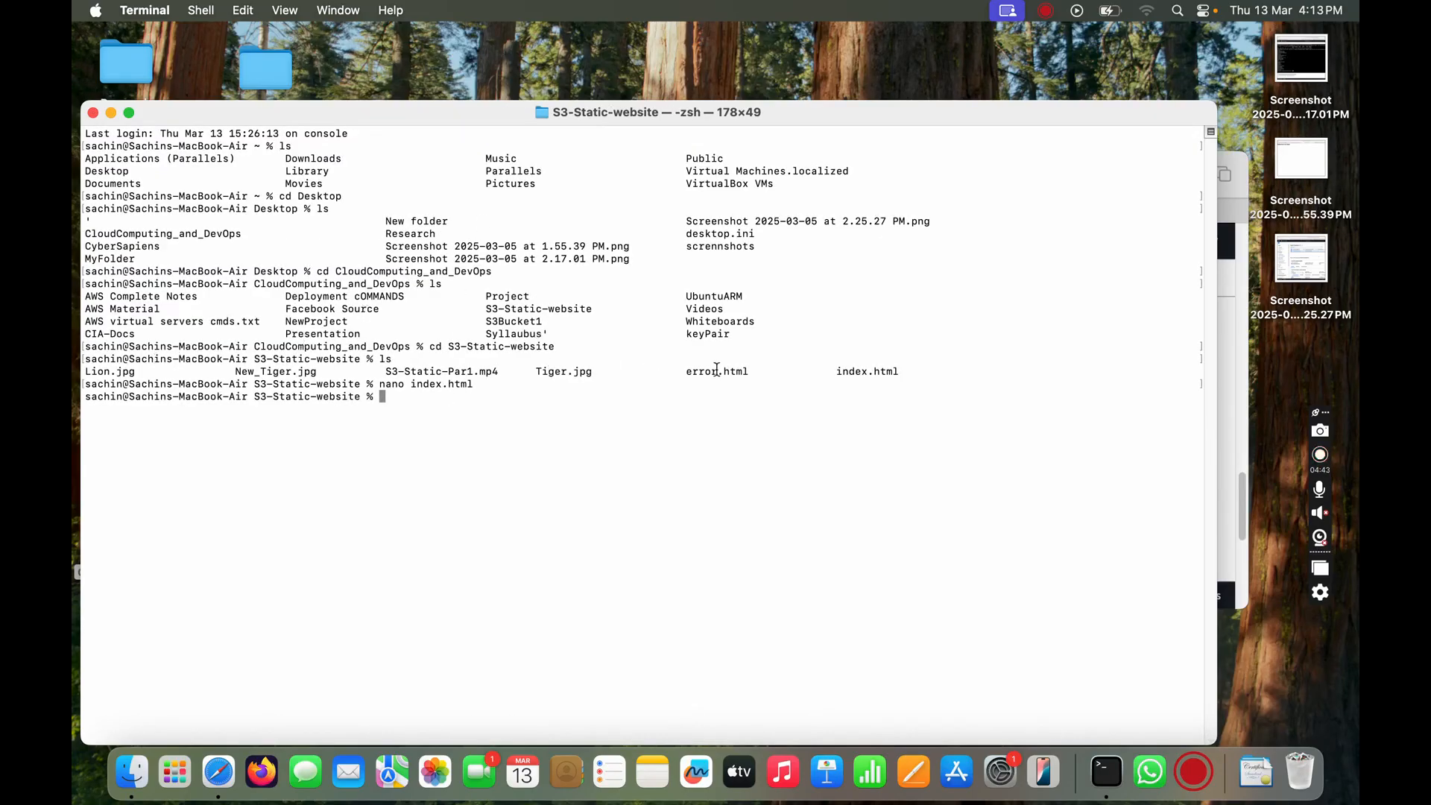
Switch to Safari in full screen and open the upload page of my-s3-demo-static-website-bucket.
{"action": "left_click", "coordinate": [219, 772]}
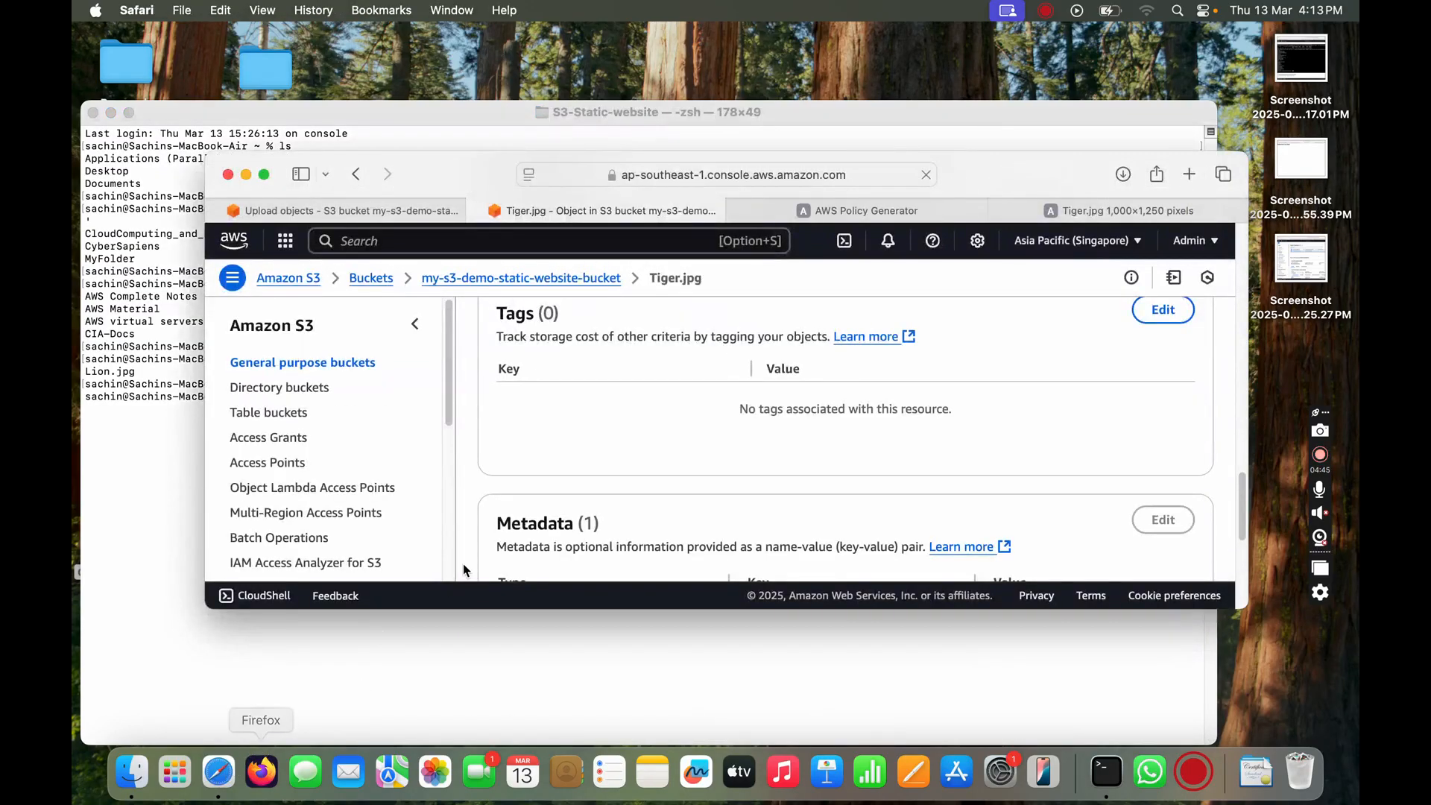
{"action": "left_click", "coordinate": [266, 176]}
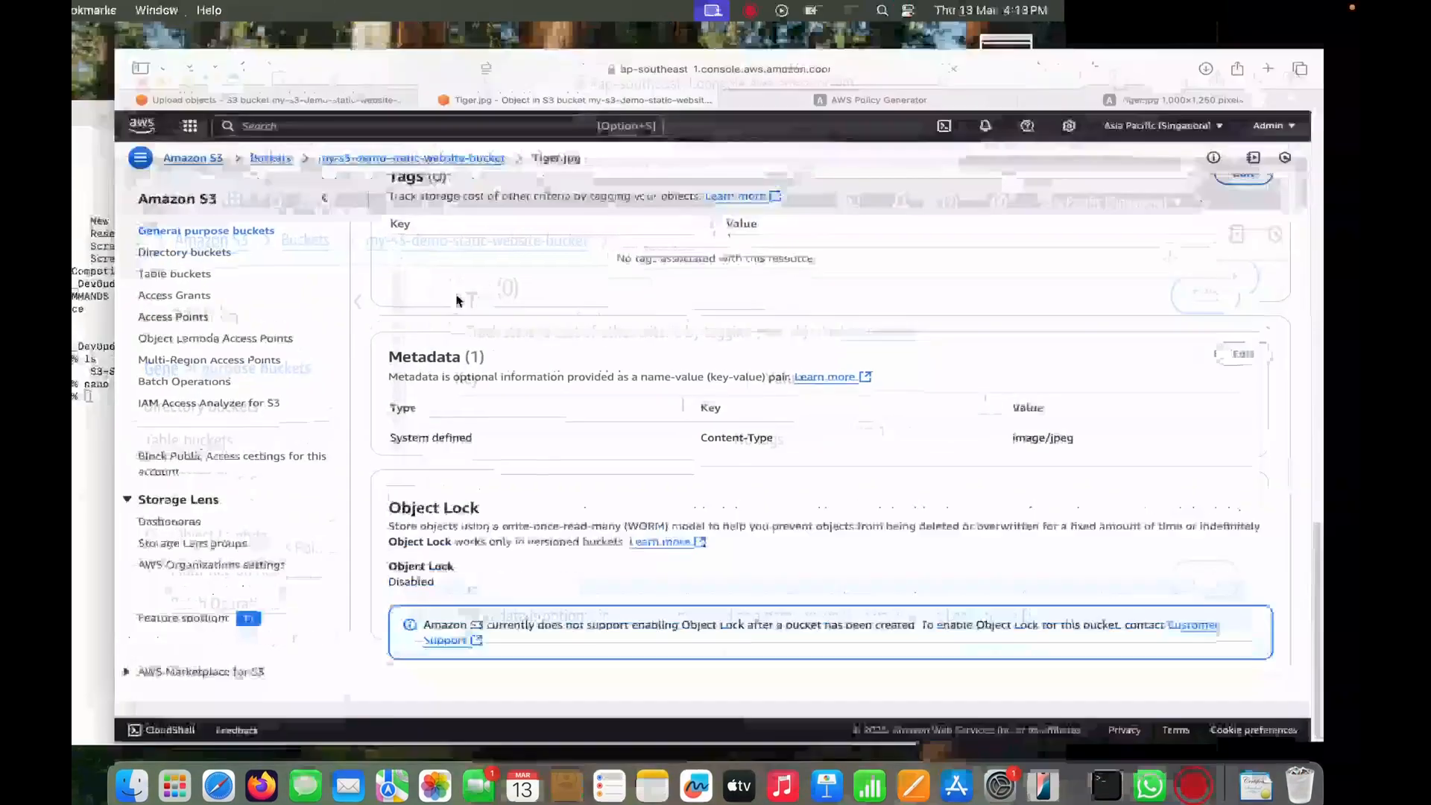
{"action": "left_click", "coordinate": [170, 216]}
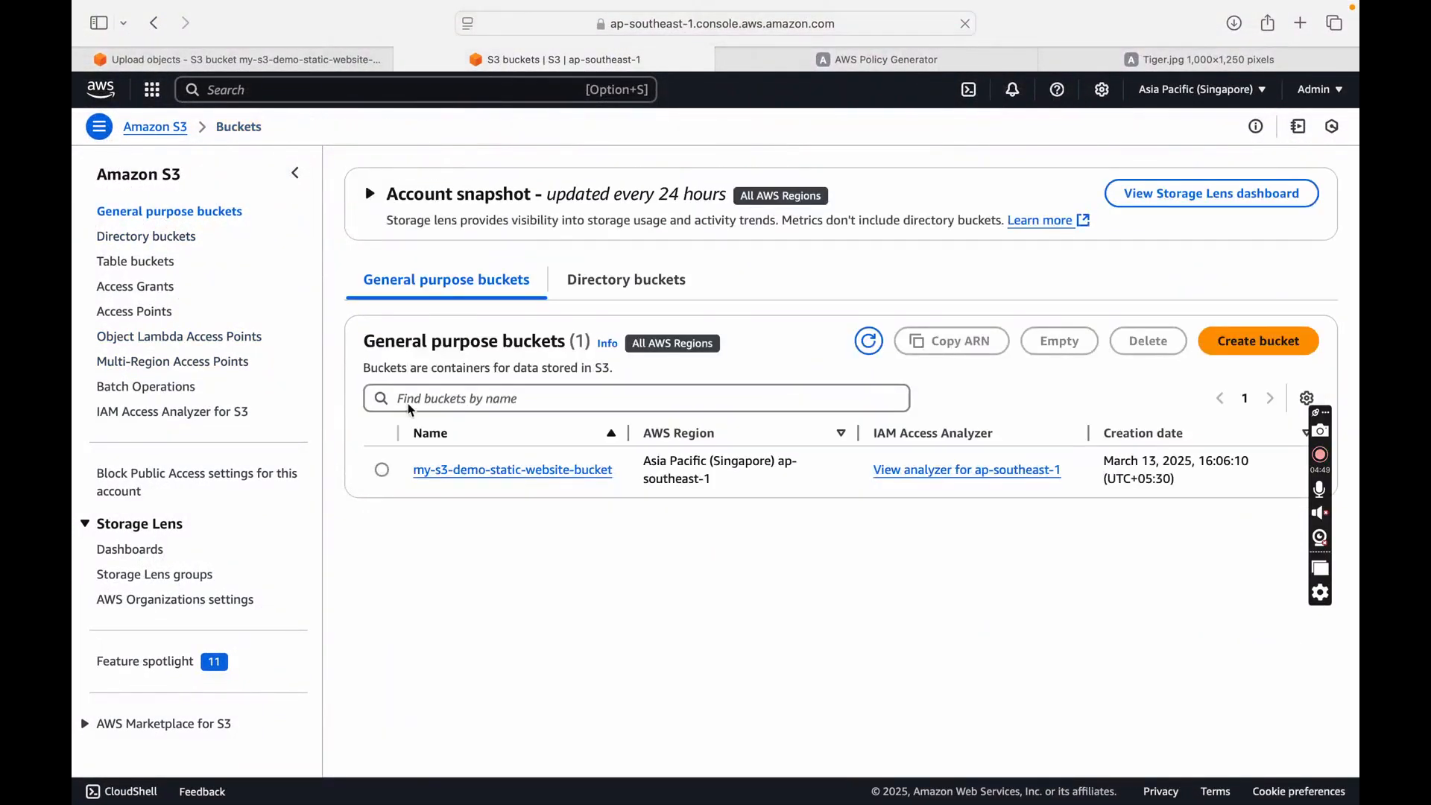
{"action": "left_click", "coordinate": [566, 470]}
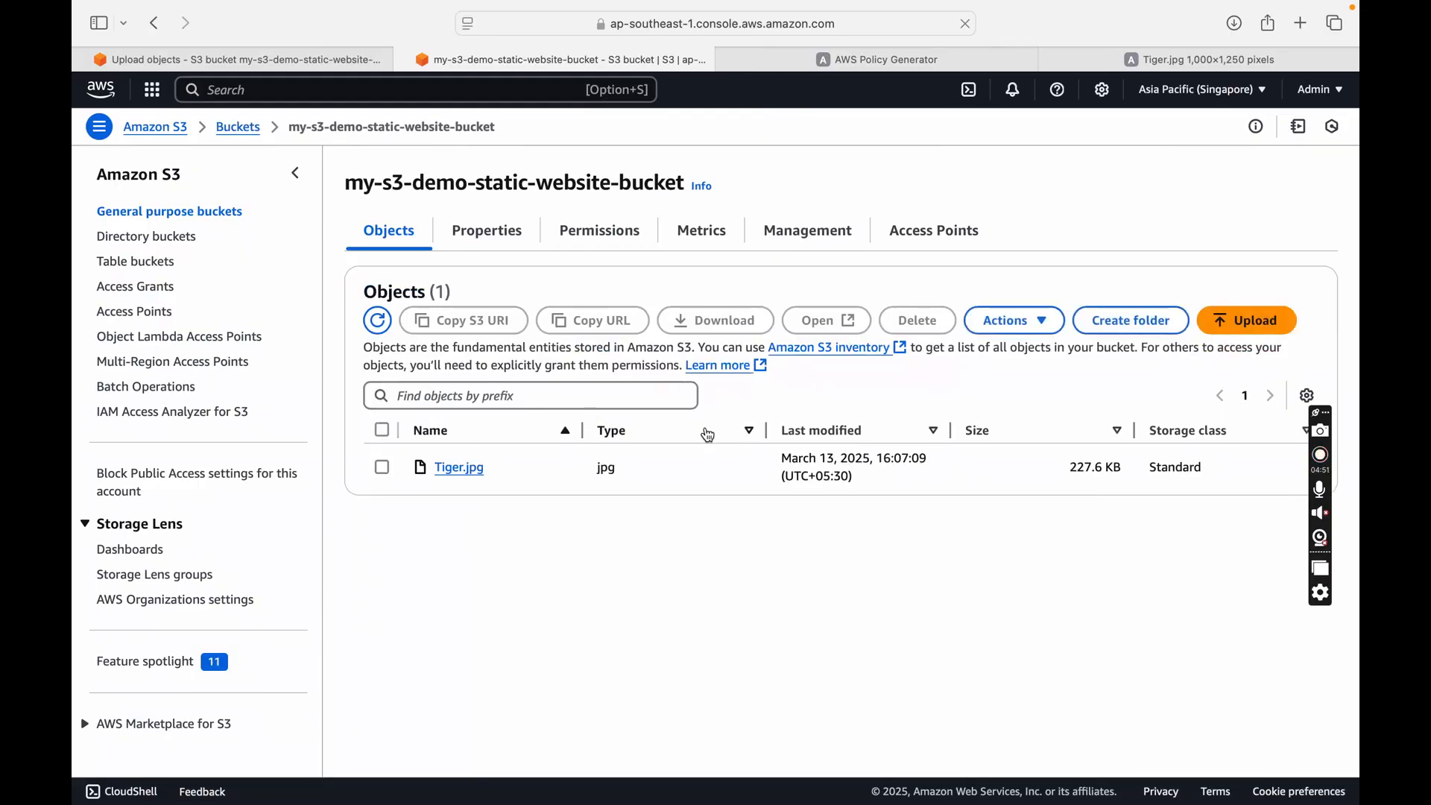
{"action": "left_click", "coordinate": [1246, 332]}
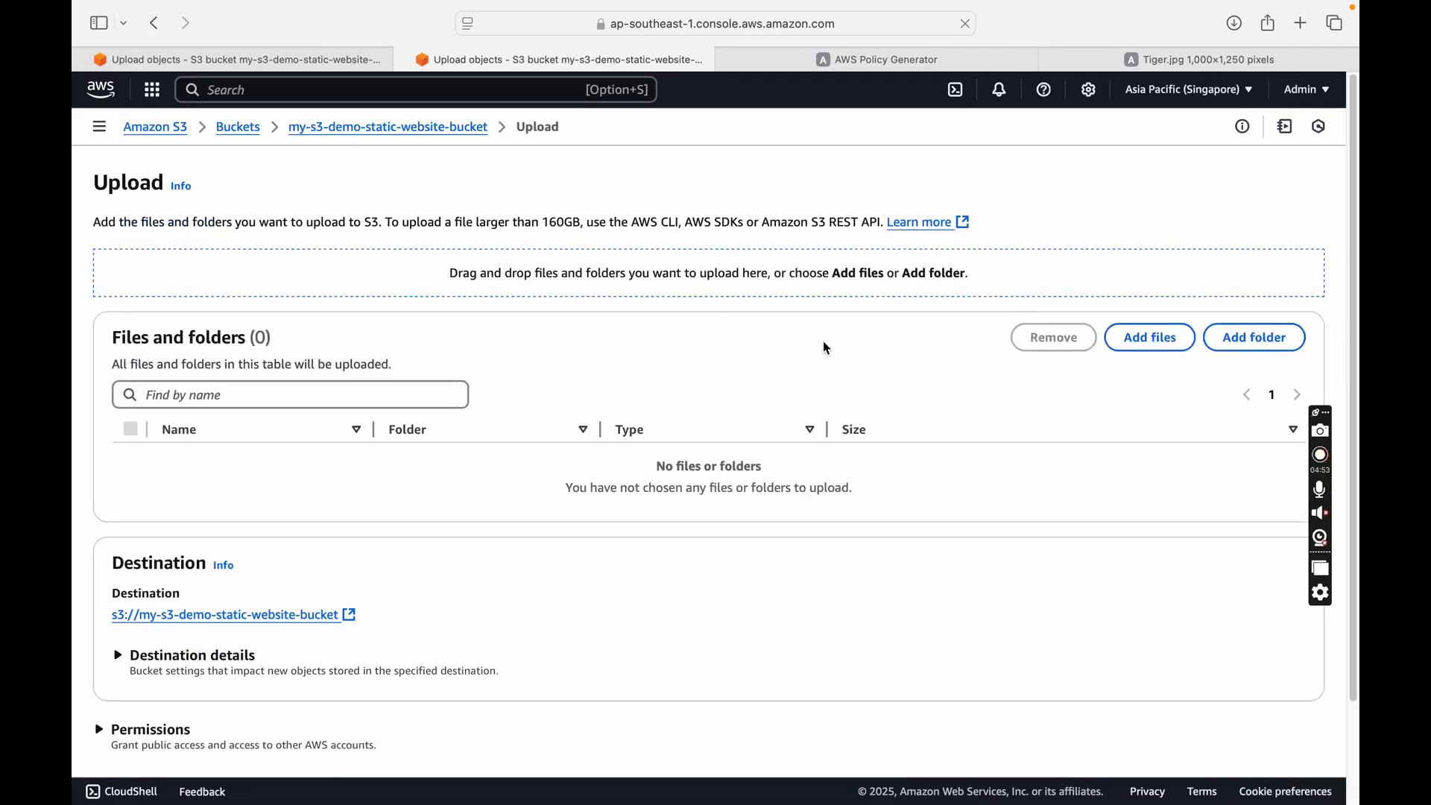
Upload index.html and error.html from the S3-Static-website folder to the bucket.
{"action": "left_click", "coordinate": [1150, 337]}
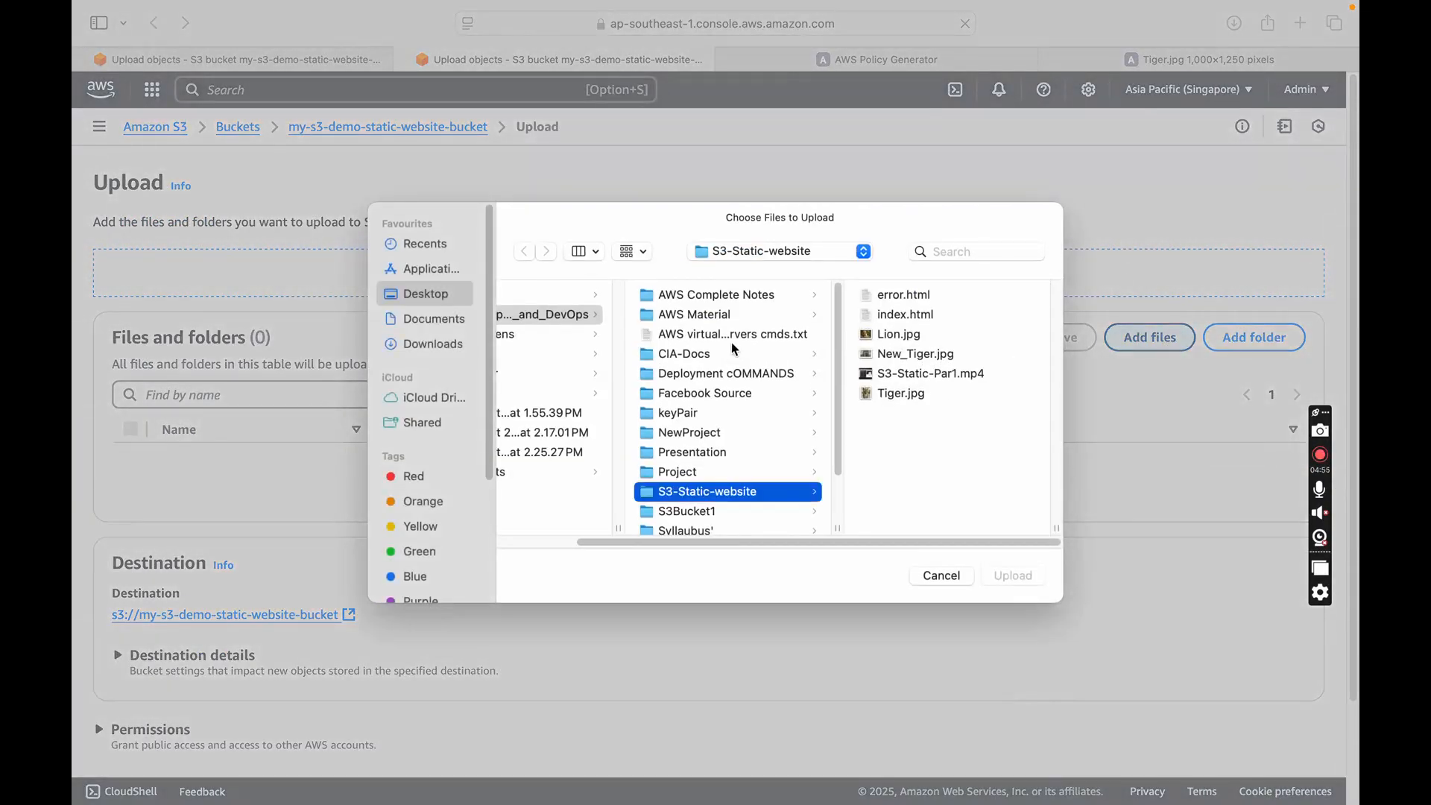
{"action": "left_click", "coordinate": [903, 316]}
{"action": "left_click", "coordinate": [1015, 575]}
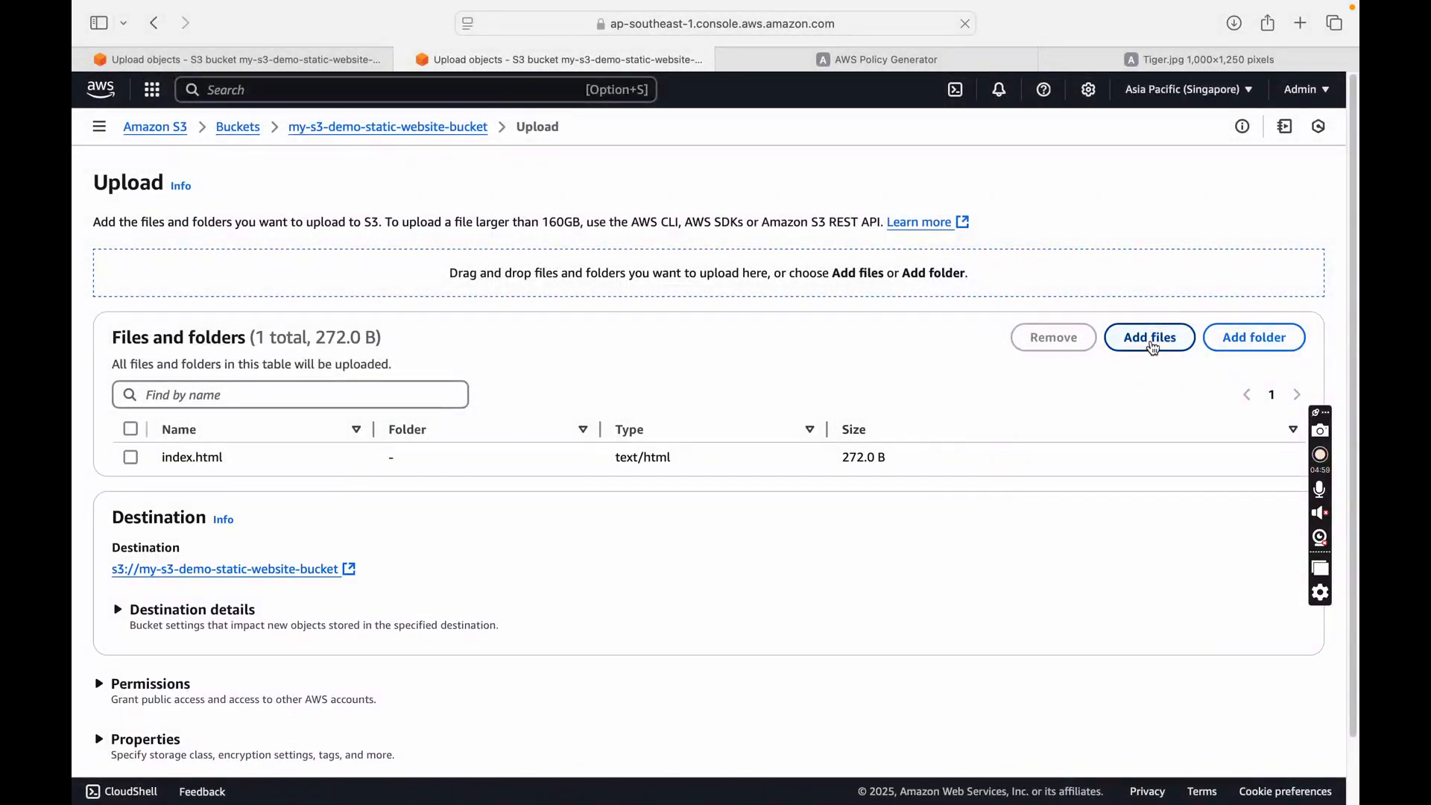
{"action": "left_click", "coordinate": [1150, 337]}
{"action": "left_click", "coordinate": [901, 295]}
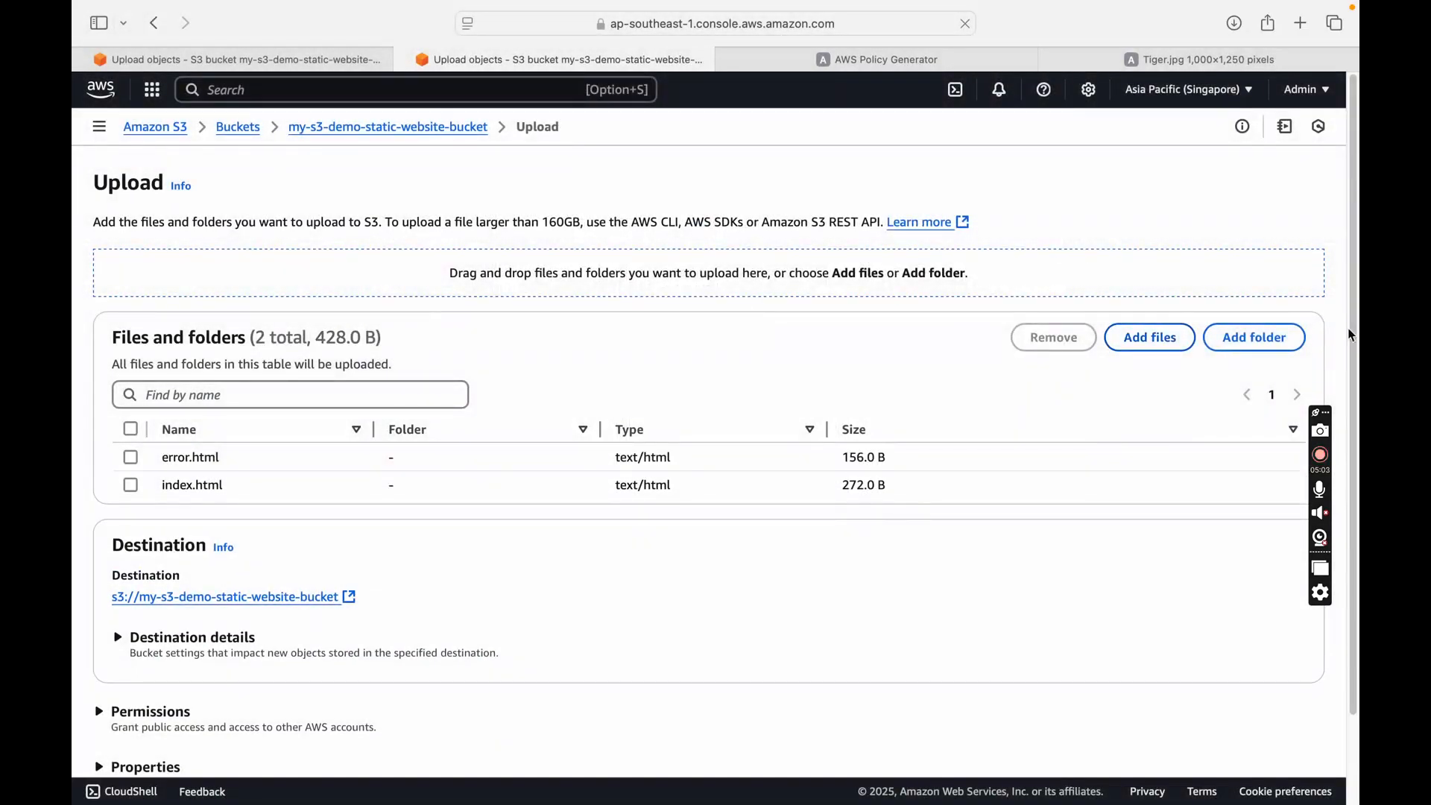
{"action": "scroll", "coordinate": [1269, 648], "scroll_direction": "down", "scroll_amount": 3}
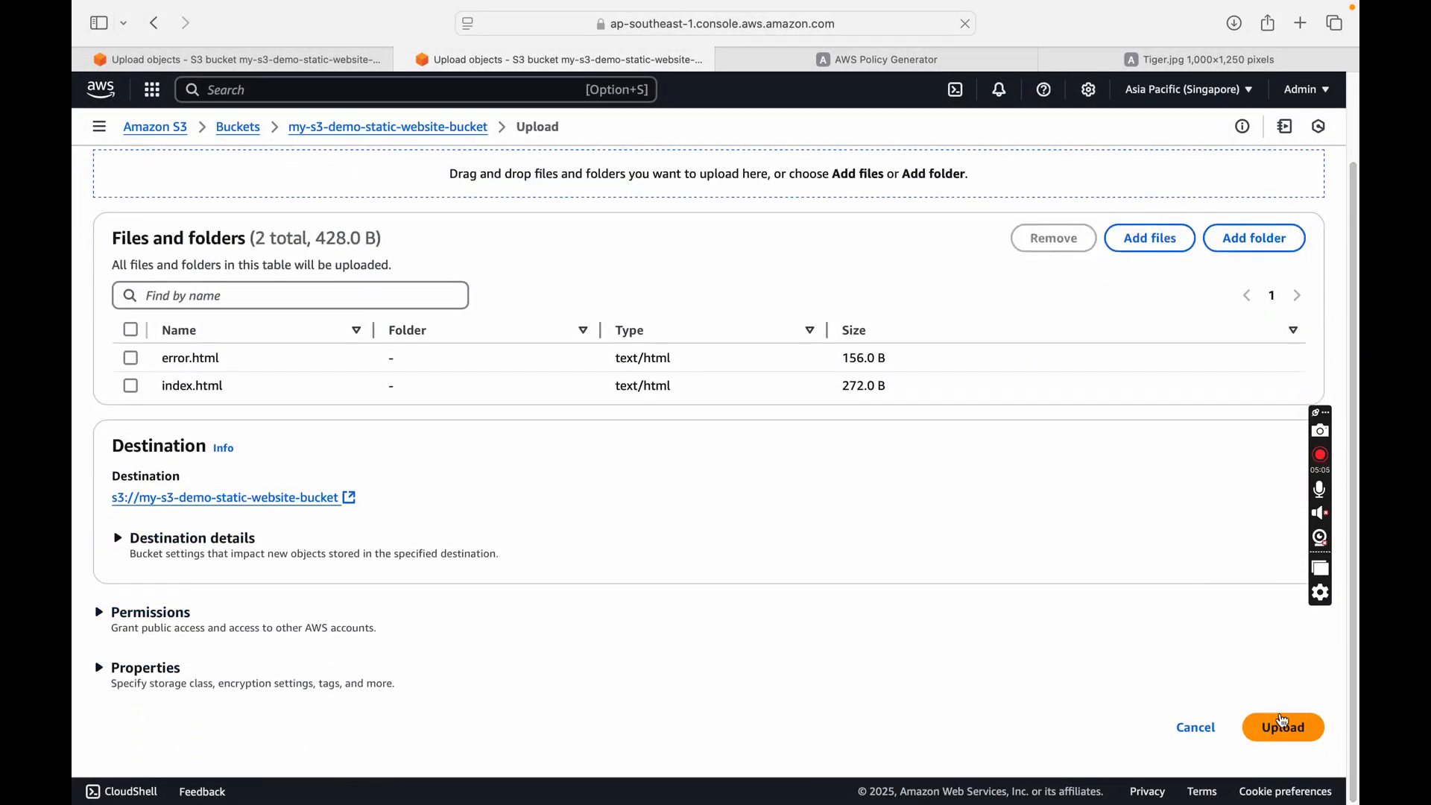
{"action": "left_click", "coordinate": [1284, 727]}
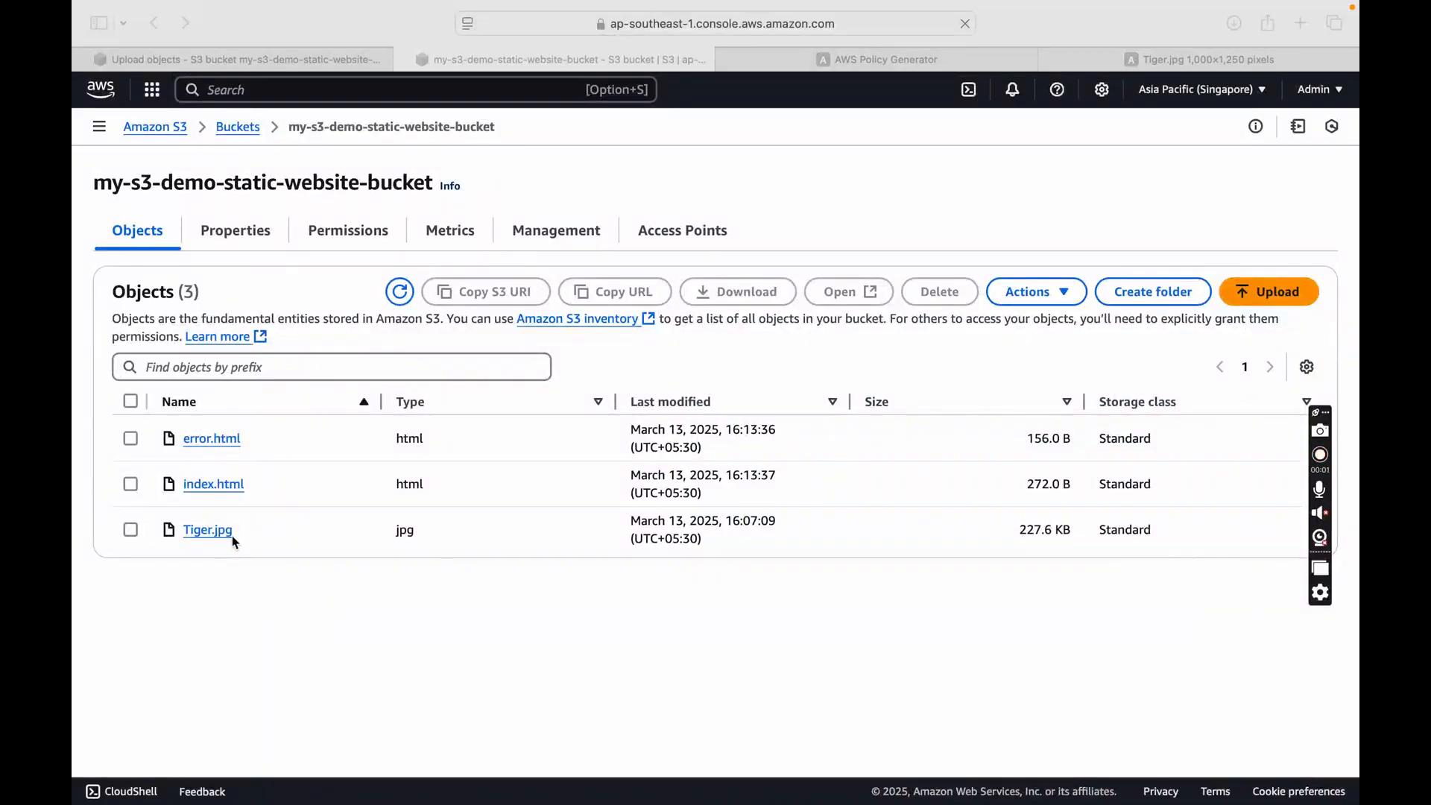
Reopen my-s3-demo-static-website-bucket from the bucket list and open its static website hosting settings for editing.
{"action": "left_click", "coordinate": [250, 136]}
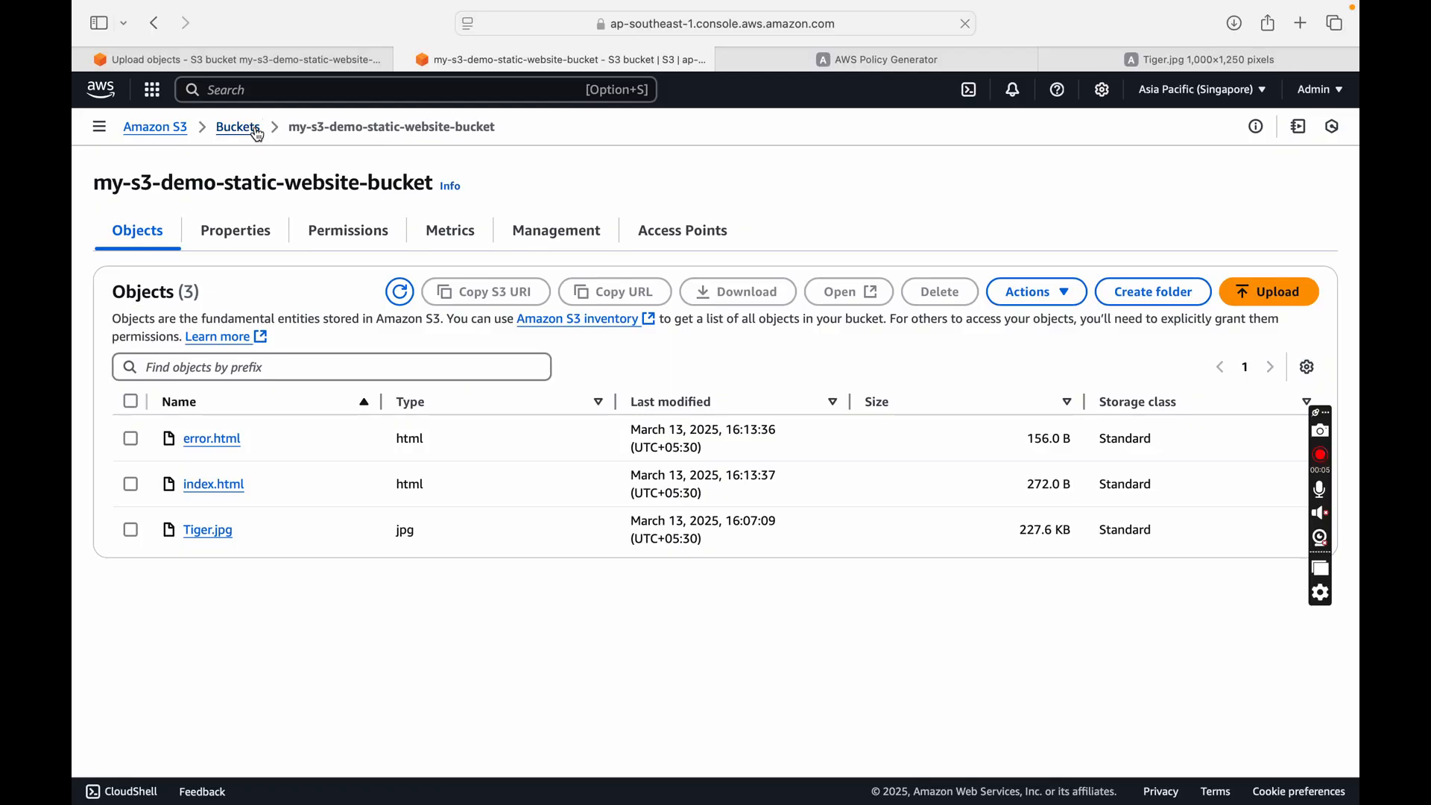
{"action": "left_click", "coordinate": [240, 128]}
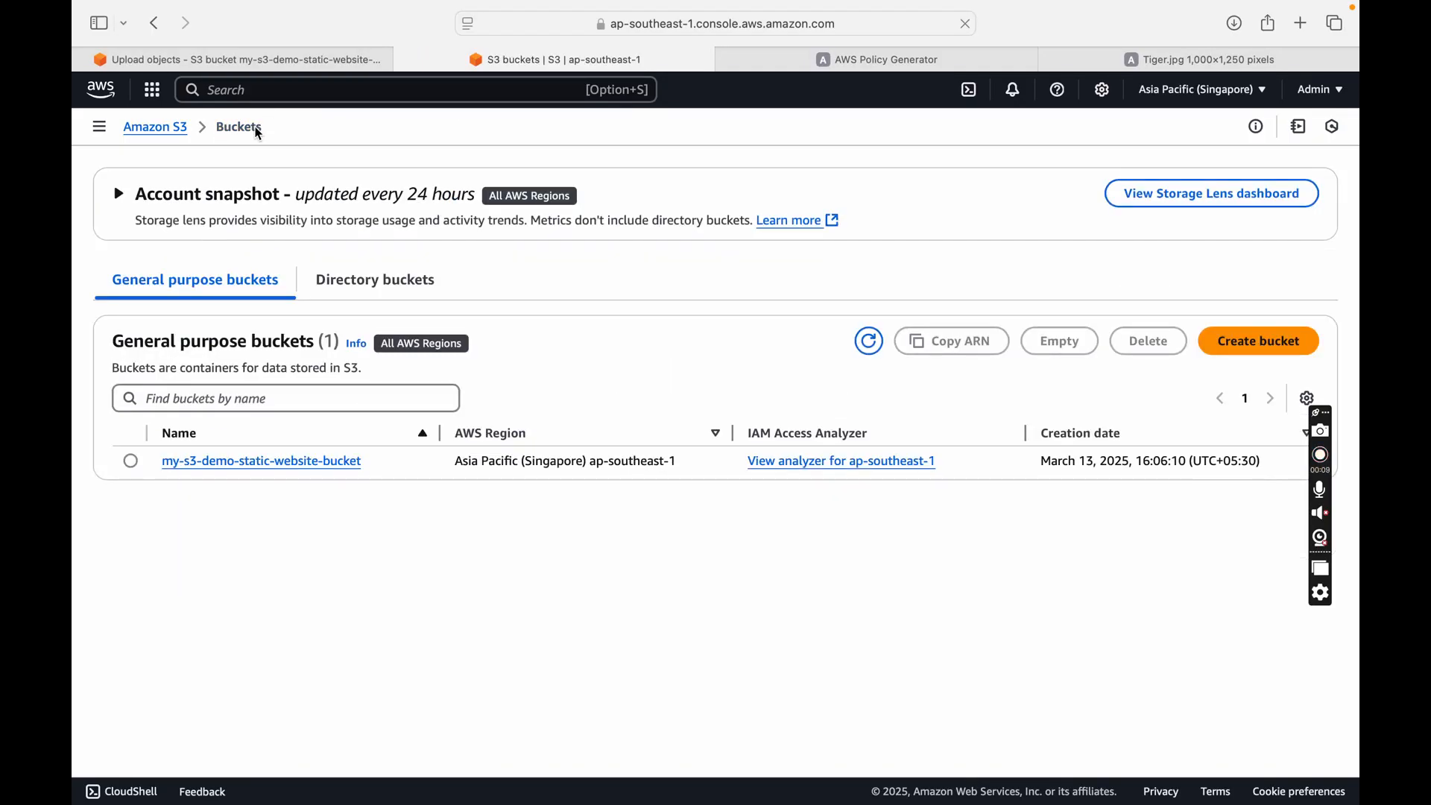
{"action": "left_click", "coordinate": [252, 462]}
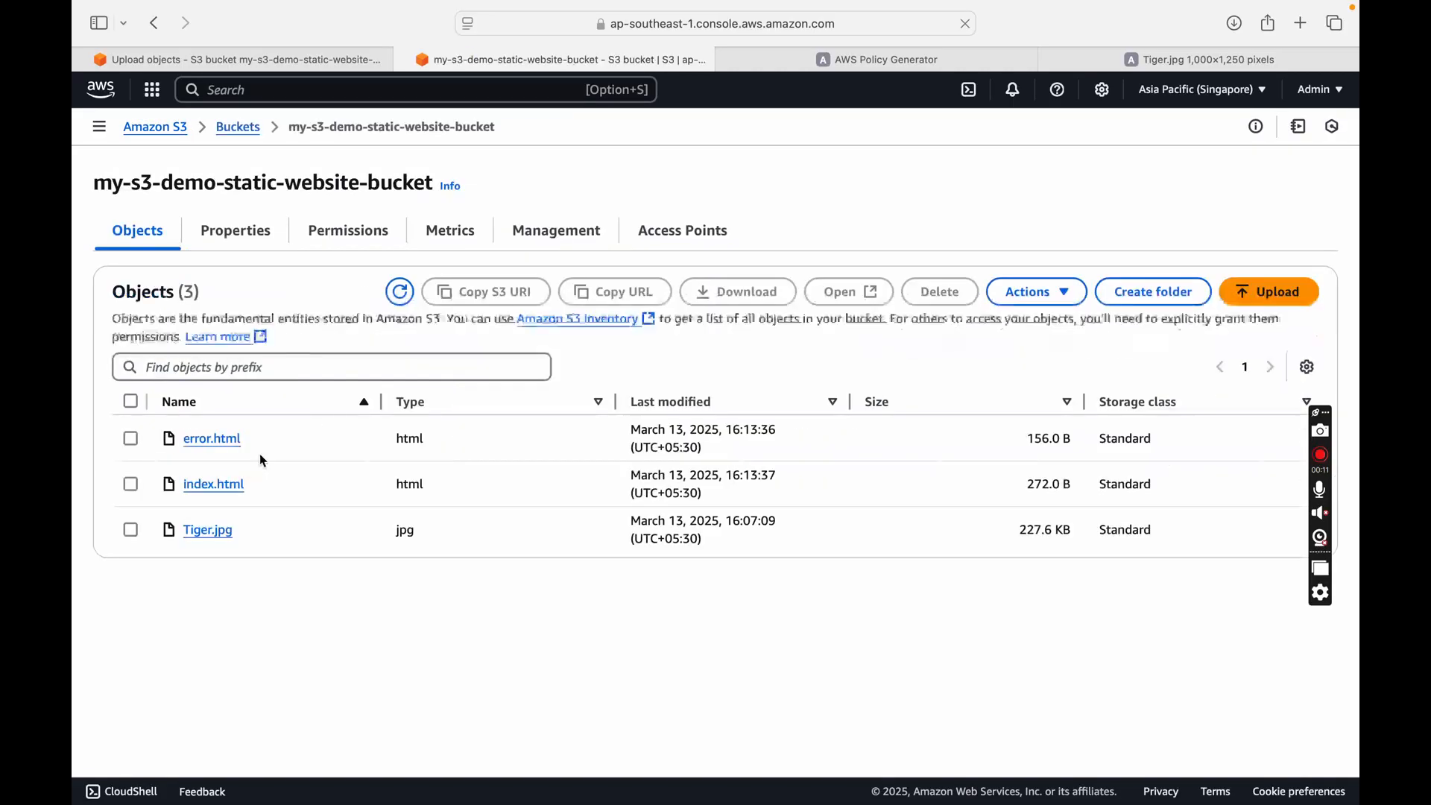
{"action": "left_click", "coordinate": [243, 233]}
{"action": "left_click_drag", "start_coordinate": [1350, 172], "coordinate": [1352, 710]}
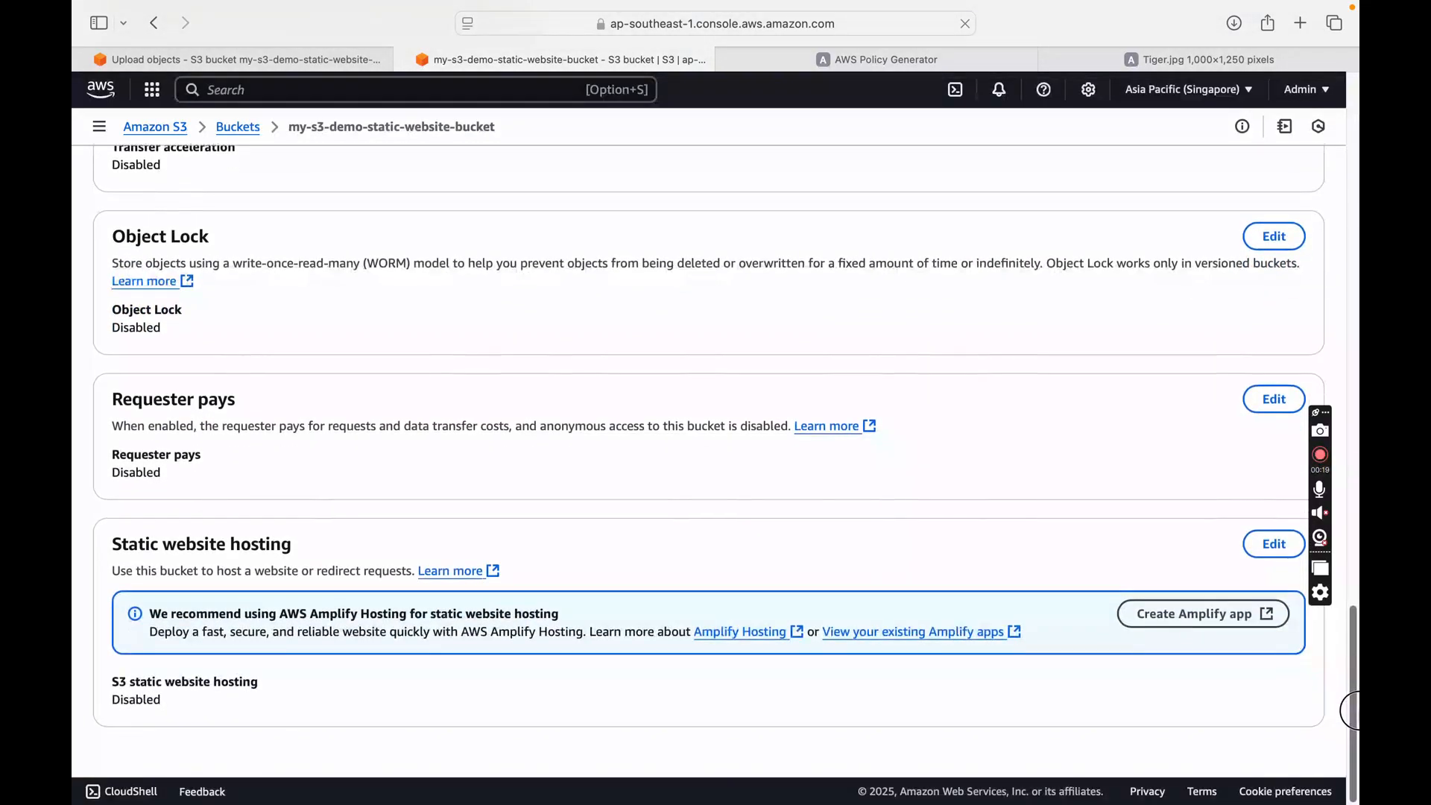
{"action": "left_click", "coordinate": [1272, 556]}
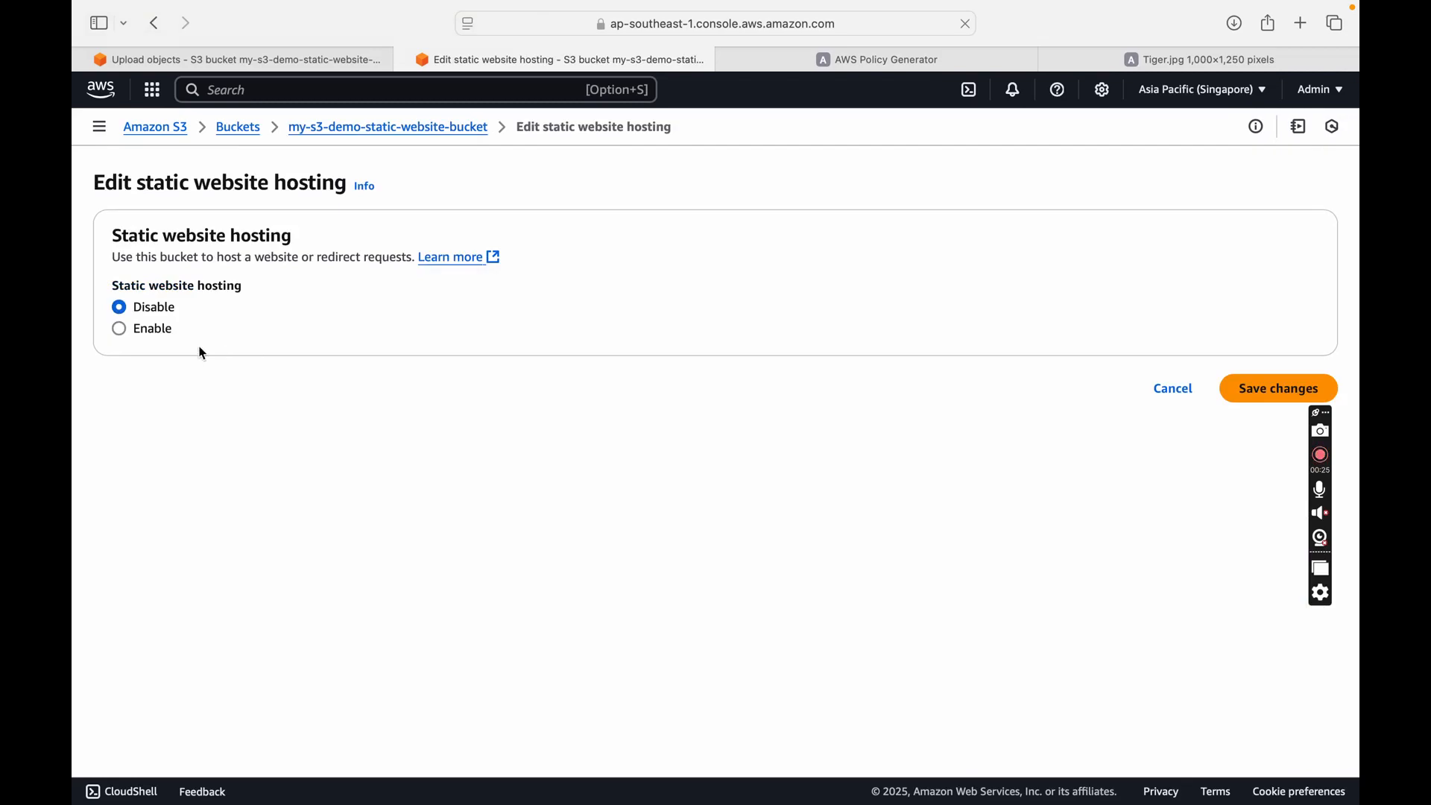
Enable static website hosting with index.html as index document and error.html as error document, and save the changes.
{"action": "left_click", "coordinate": [121, 330]}
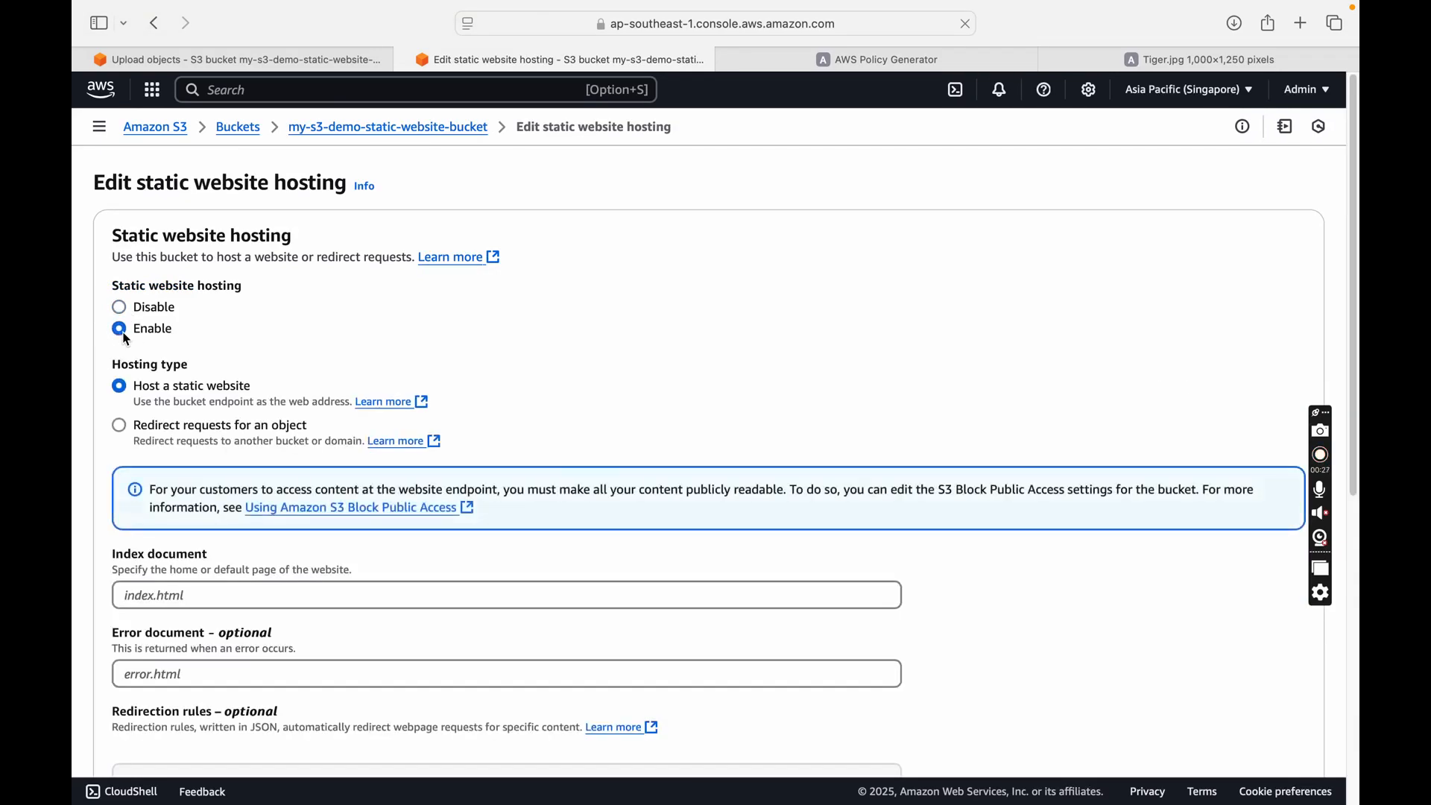
{"action": "scroll", "coordinate": [1327, 290], "scroll_direction": "down", "scroll_amount": 3}
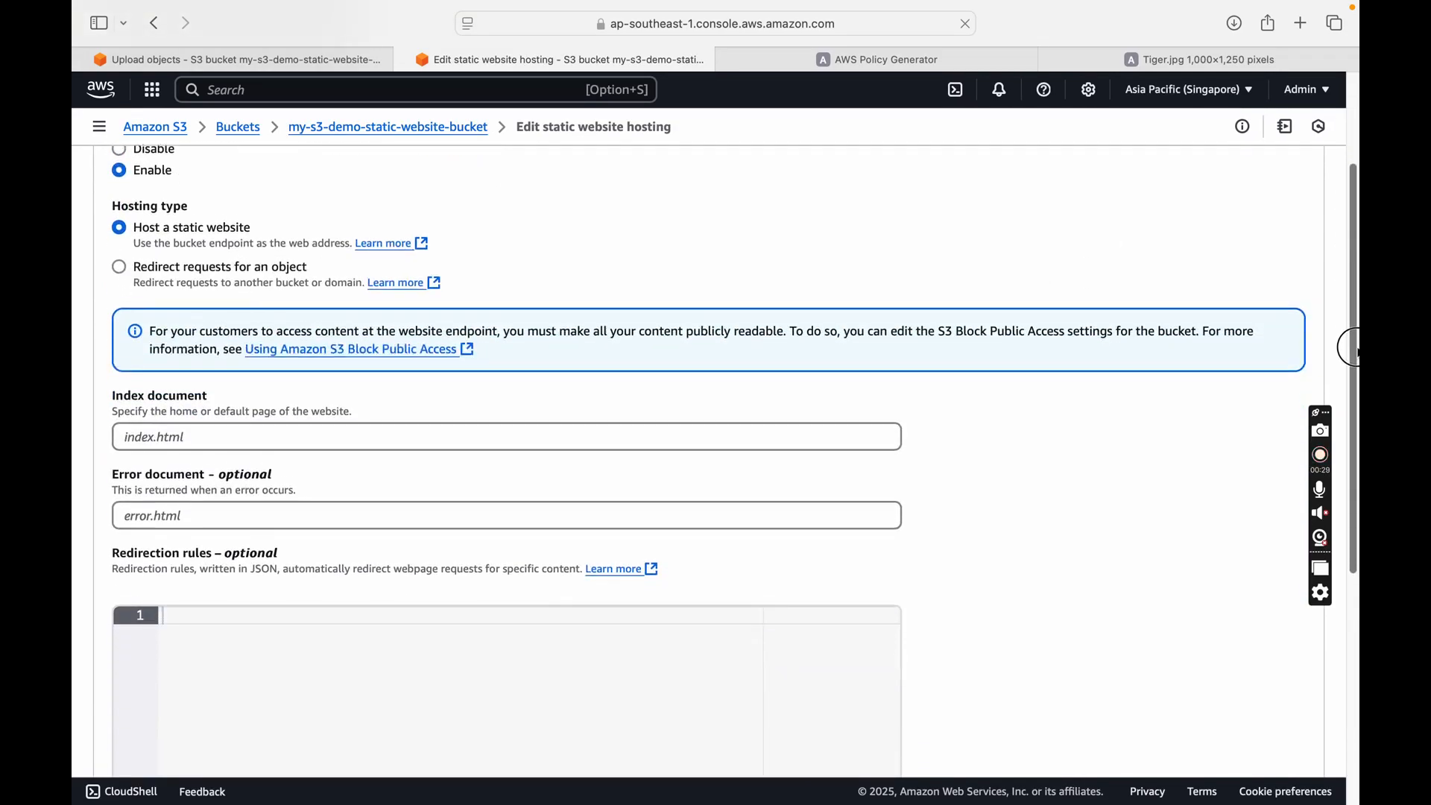
{"action": "left_click", "coordinate": [254, 431]}
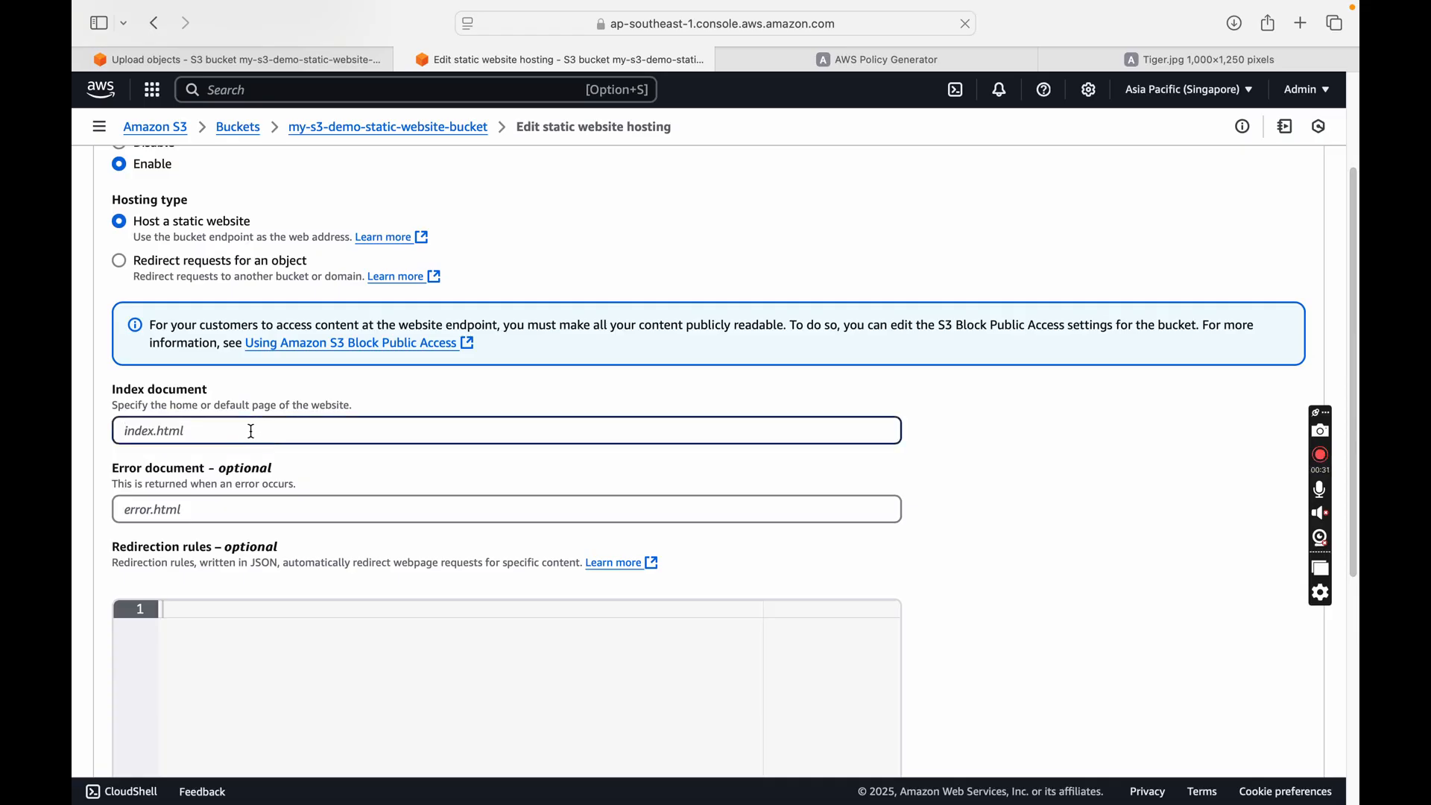
{"action": "type", "text": "index.html"}
{"action": "left_click", "coordinate": [190, 506]}
{"action": "type", "text": "e"}
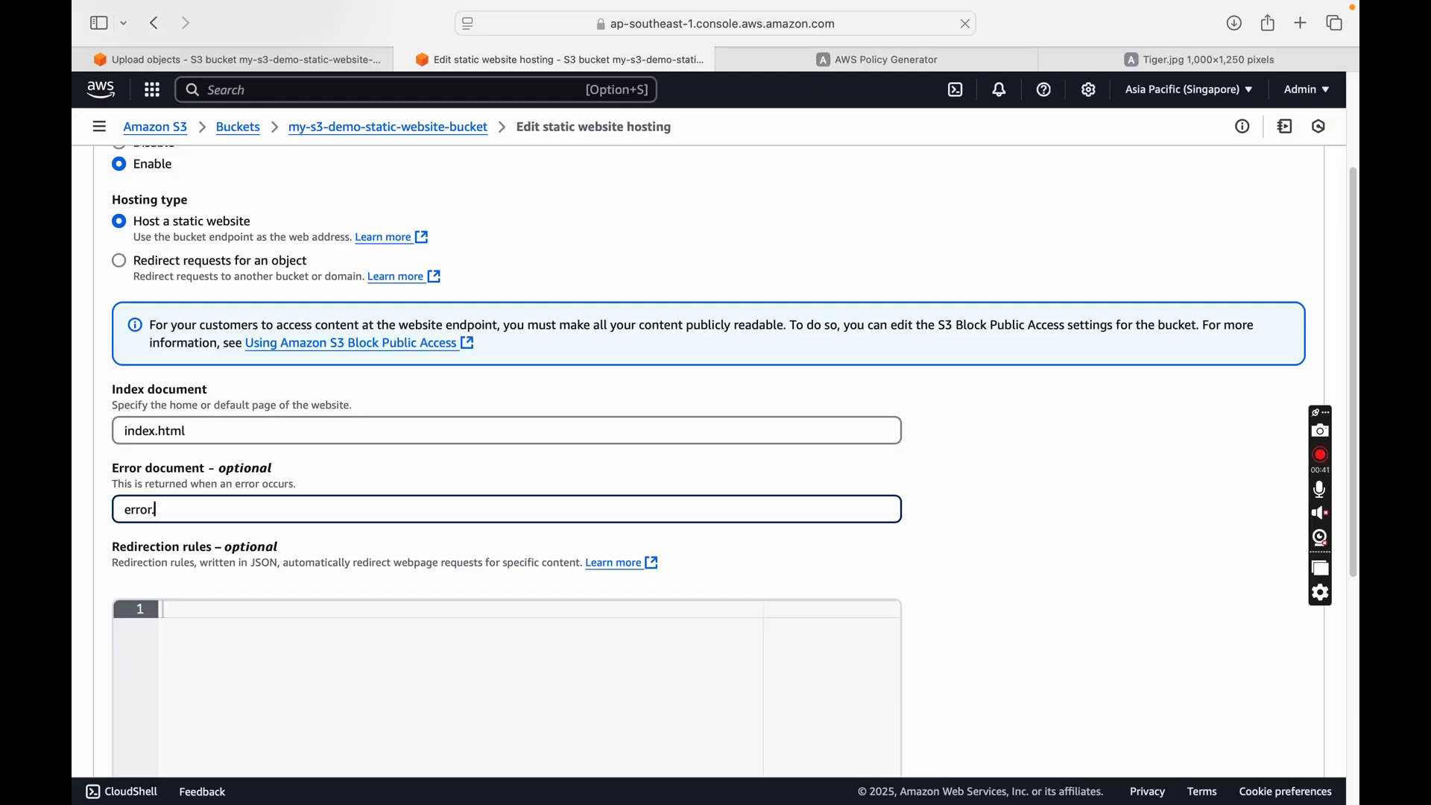
{"action": "type", "text": "rror.html"}
{"action": "left_click_drag", "start_coordinate": [1355, 306], "coordinate": [1349, 555]}
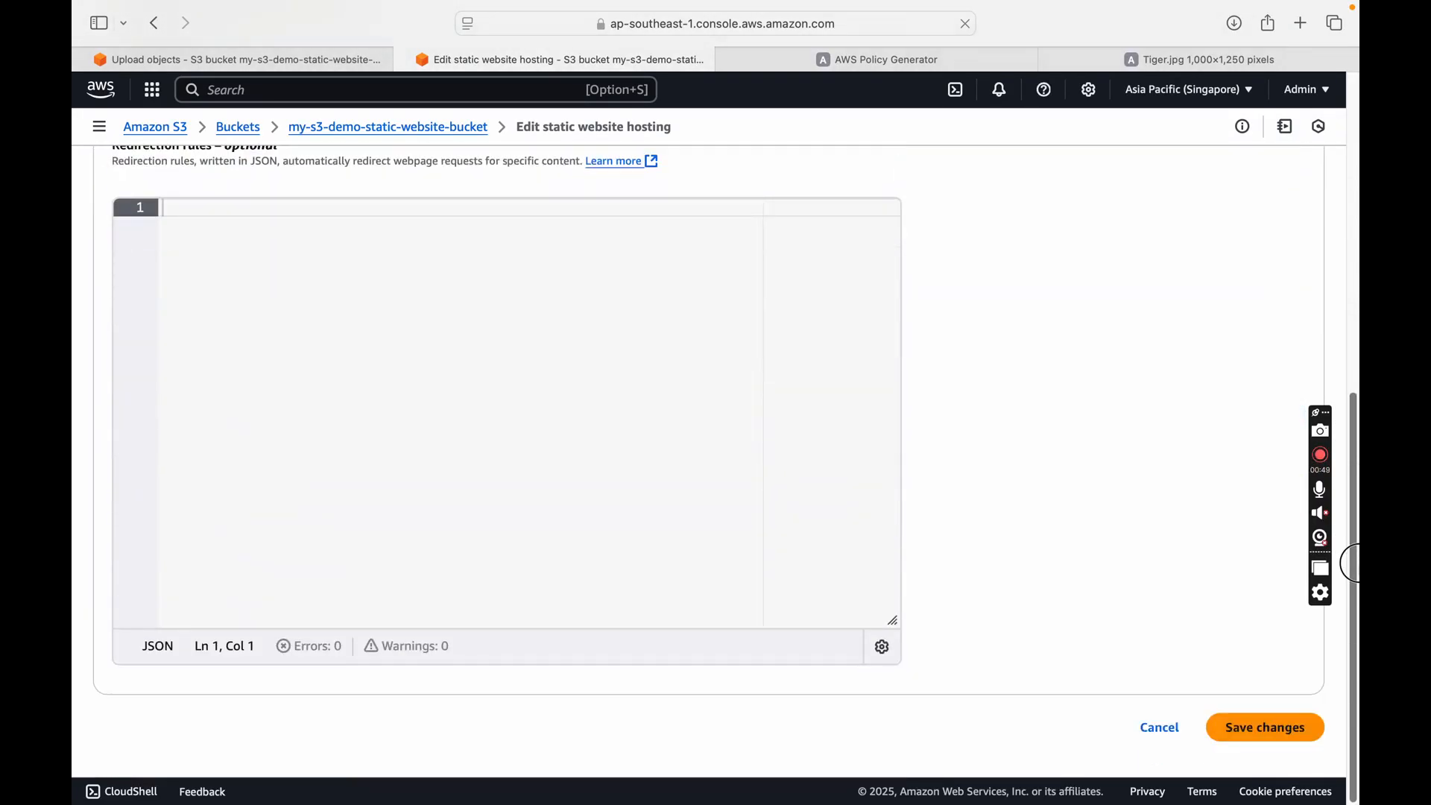
{"action": "left_click", "coordinate": [1255, 730]}
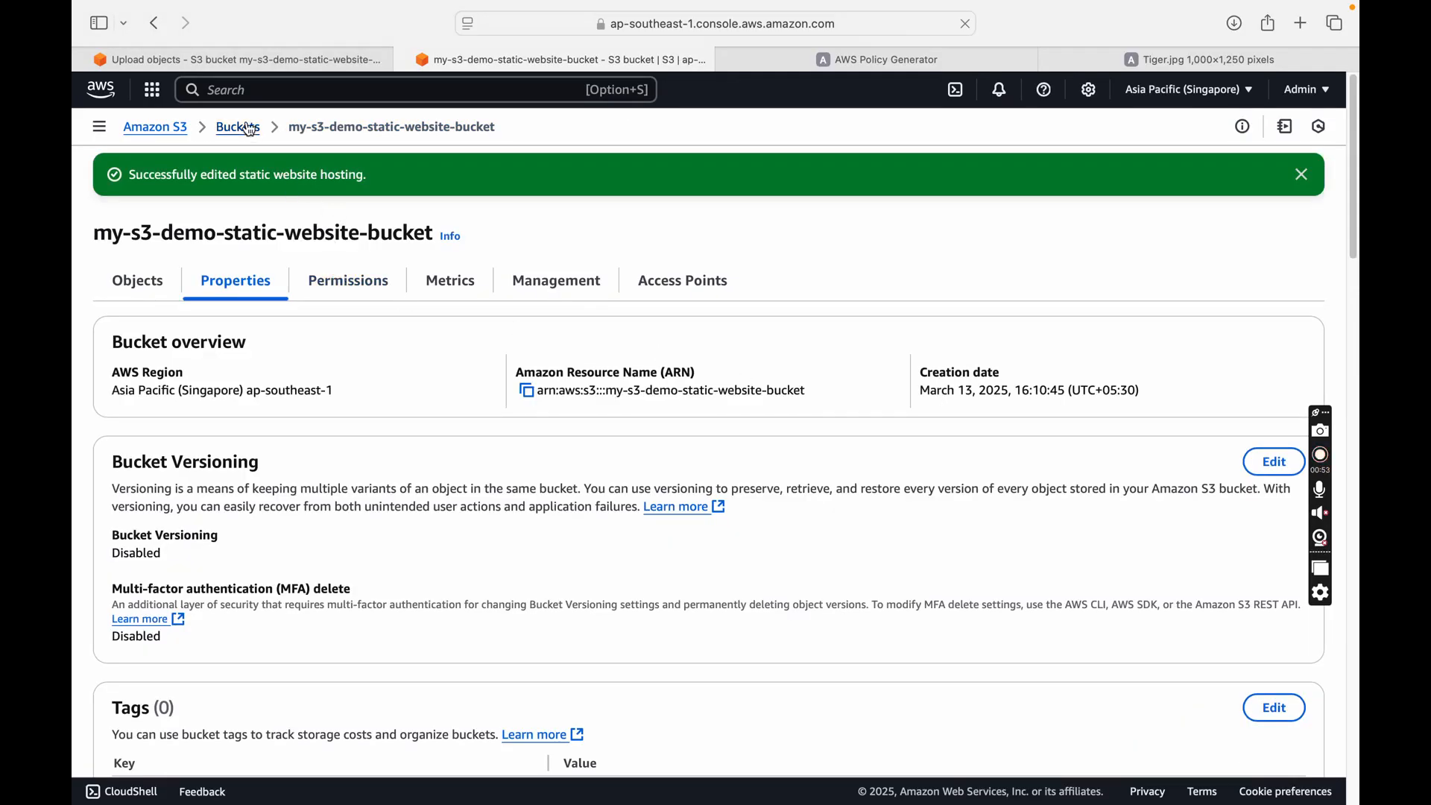
Copy the bucket website endpoint and close the Tiger.jpg and AWS Policy Generator tabs.
{"action": "left_click_drag", "start_coordinate": [1355, 172], "coordinate": [1321, 712]}
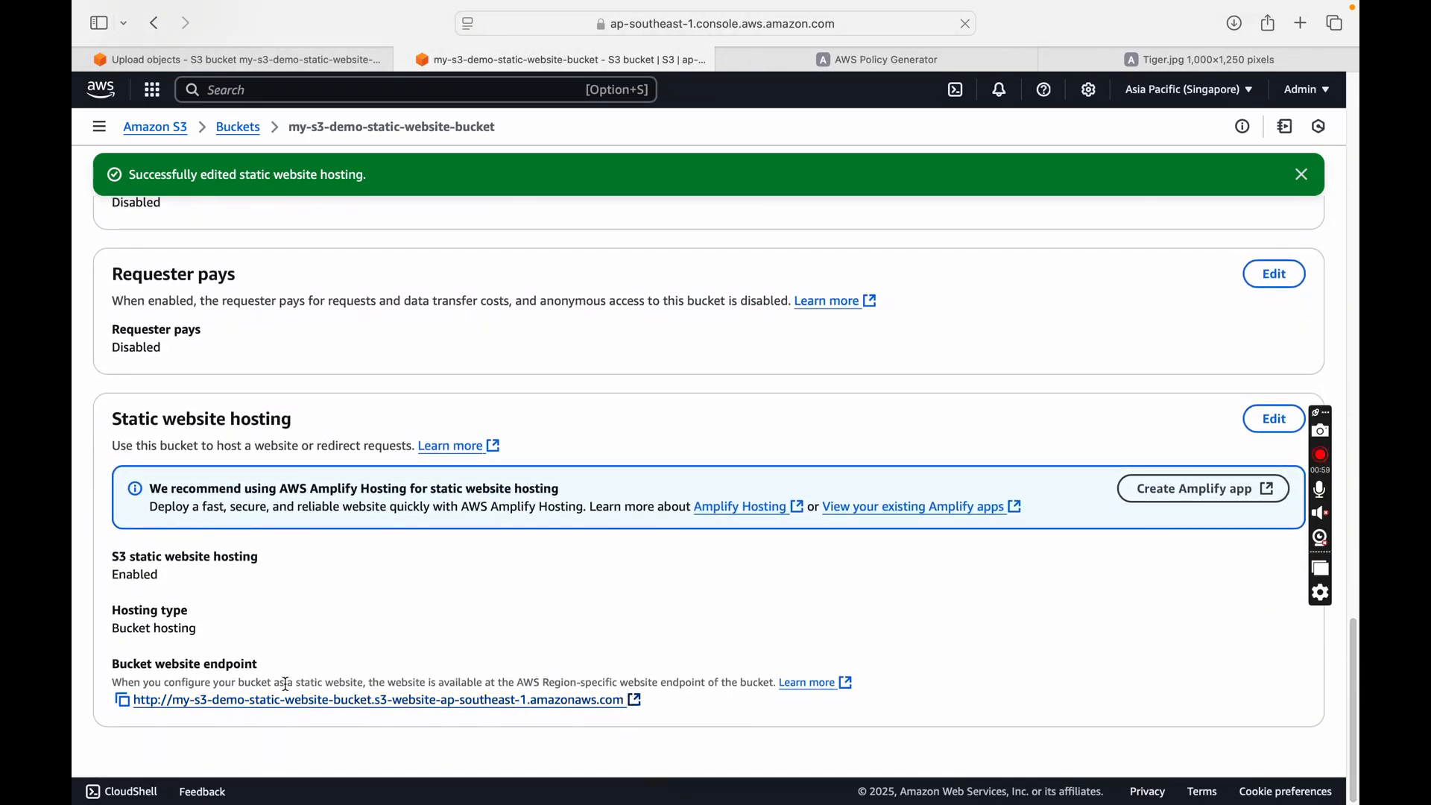
{"action": "left_click", "coordinate": [124, 701]}
{"action": "left_click", "coordinate": [1192, 61]}
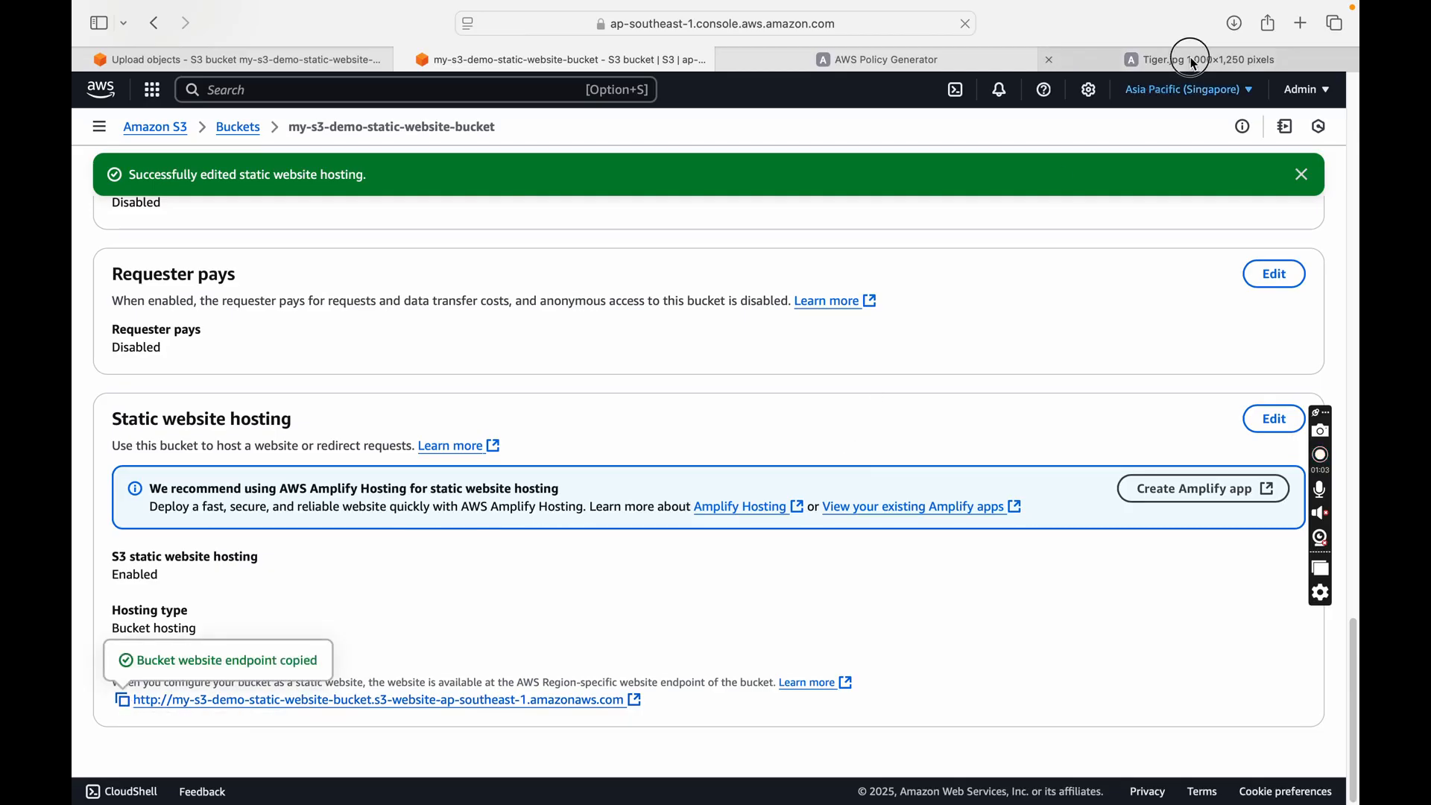
{"action": "left_click", "coordinate": [1049, 59]}
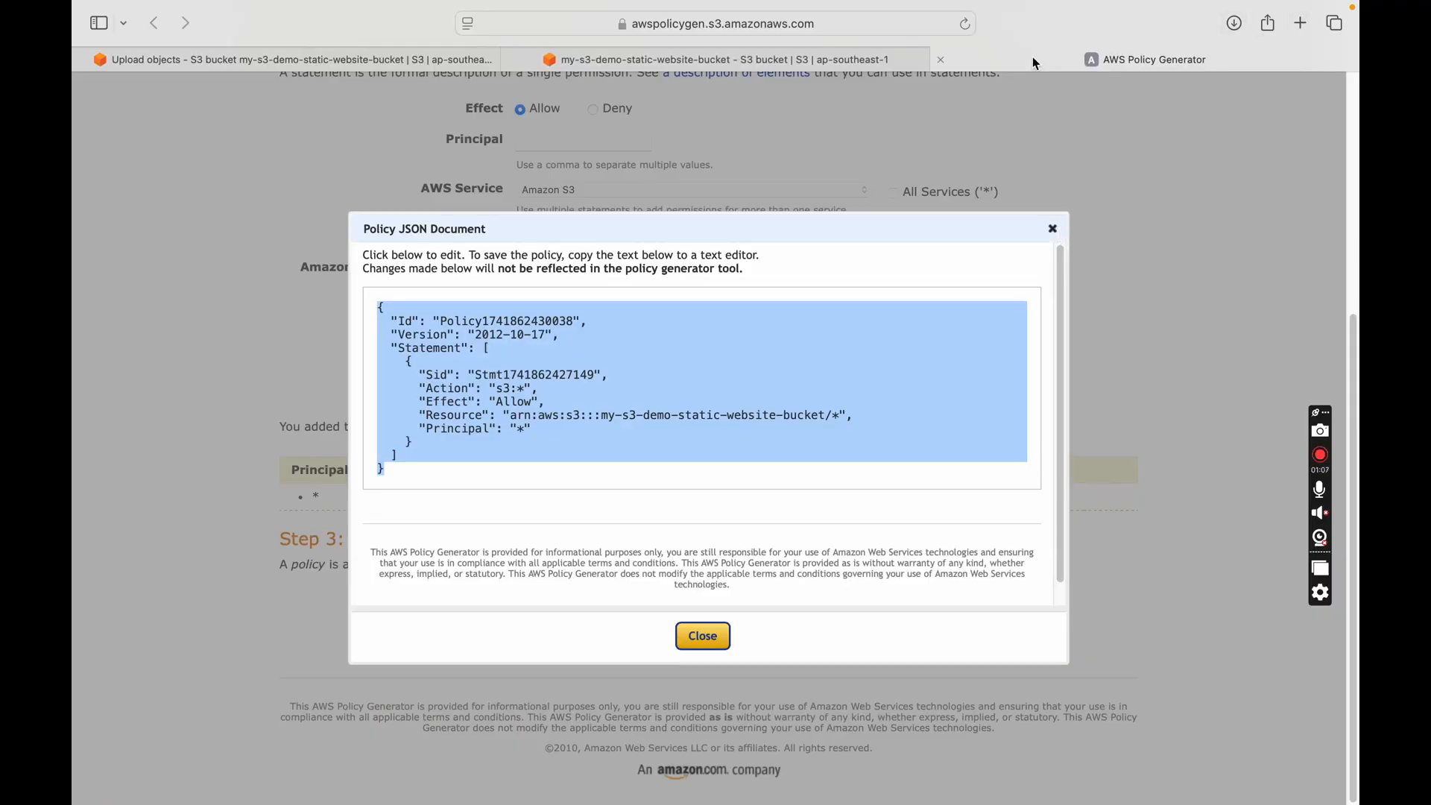
{"action": "left_click", "coordinate": [943, 59]}
Load the copied bucket website endpoint in a new browser tab.
{"action": "left_click", "coordinate": [1300, 23]}
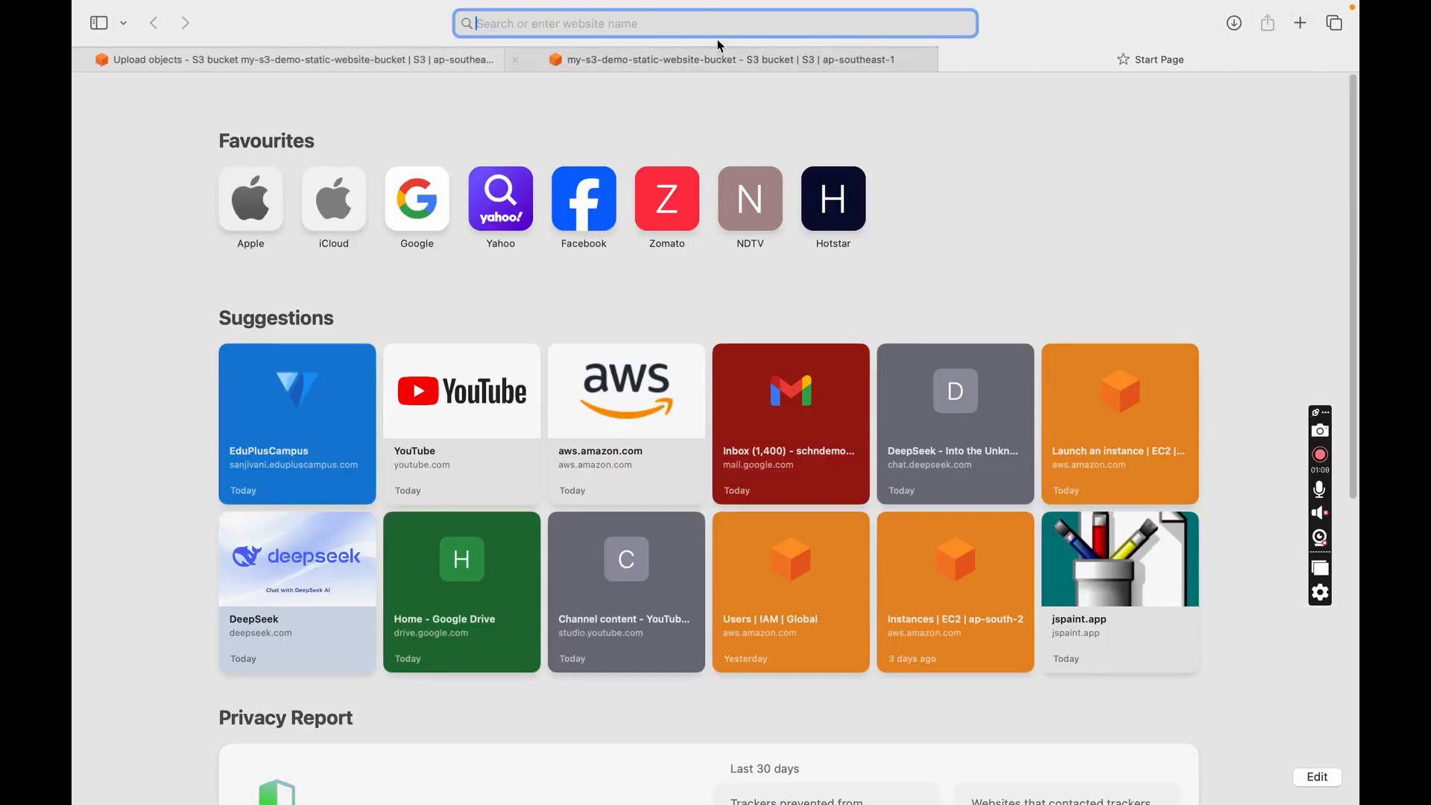
{"action": "right_click", "coordinate": [710, 24]}
{"action": "left_click", "coordinate": [739, 74]}
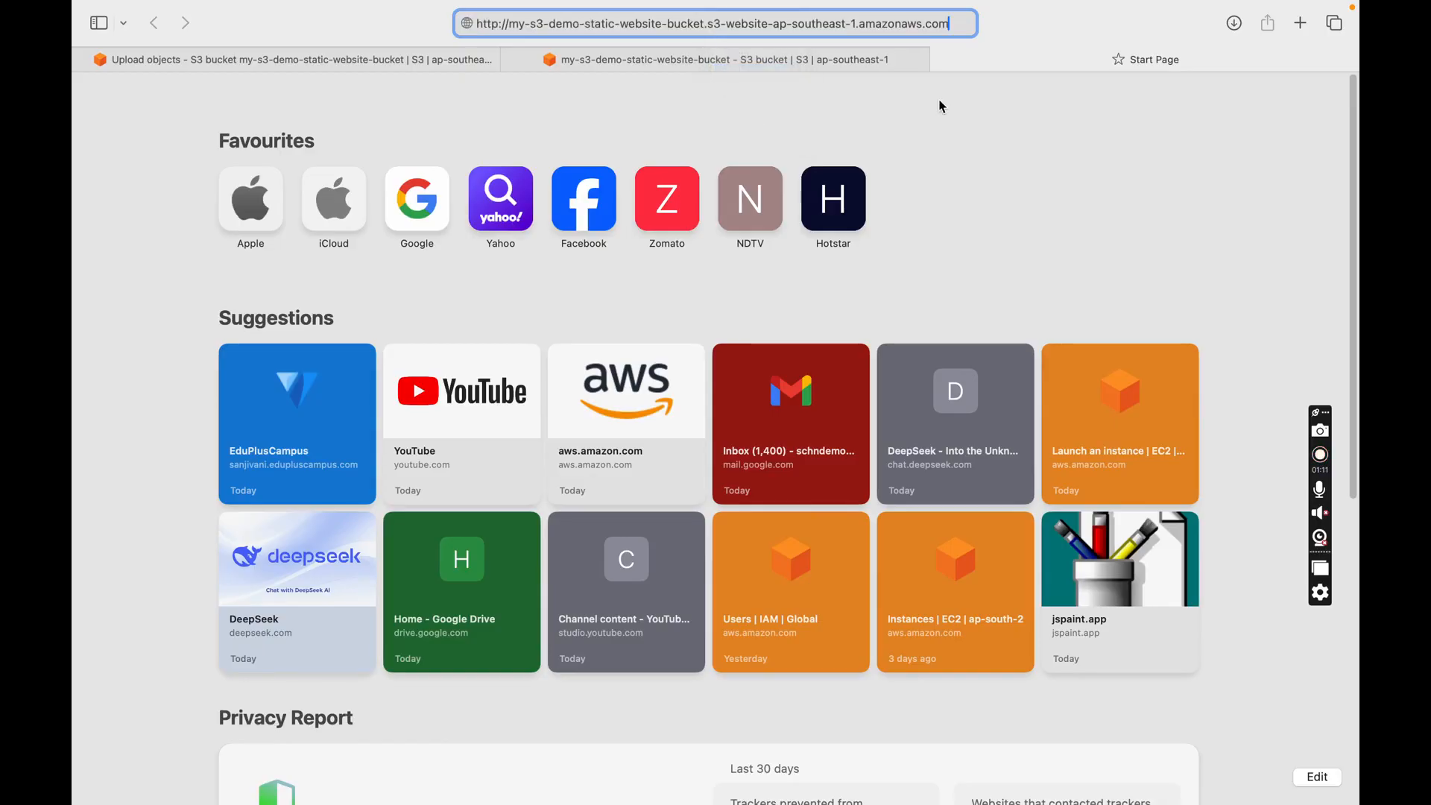
{"action": "key", "text": "Return"}
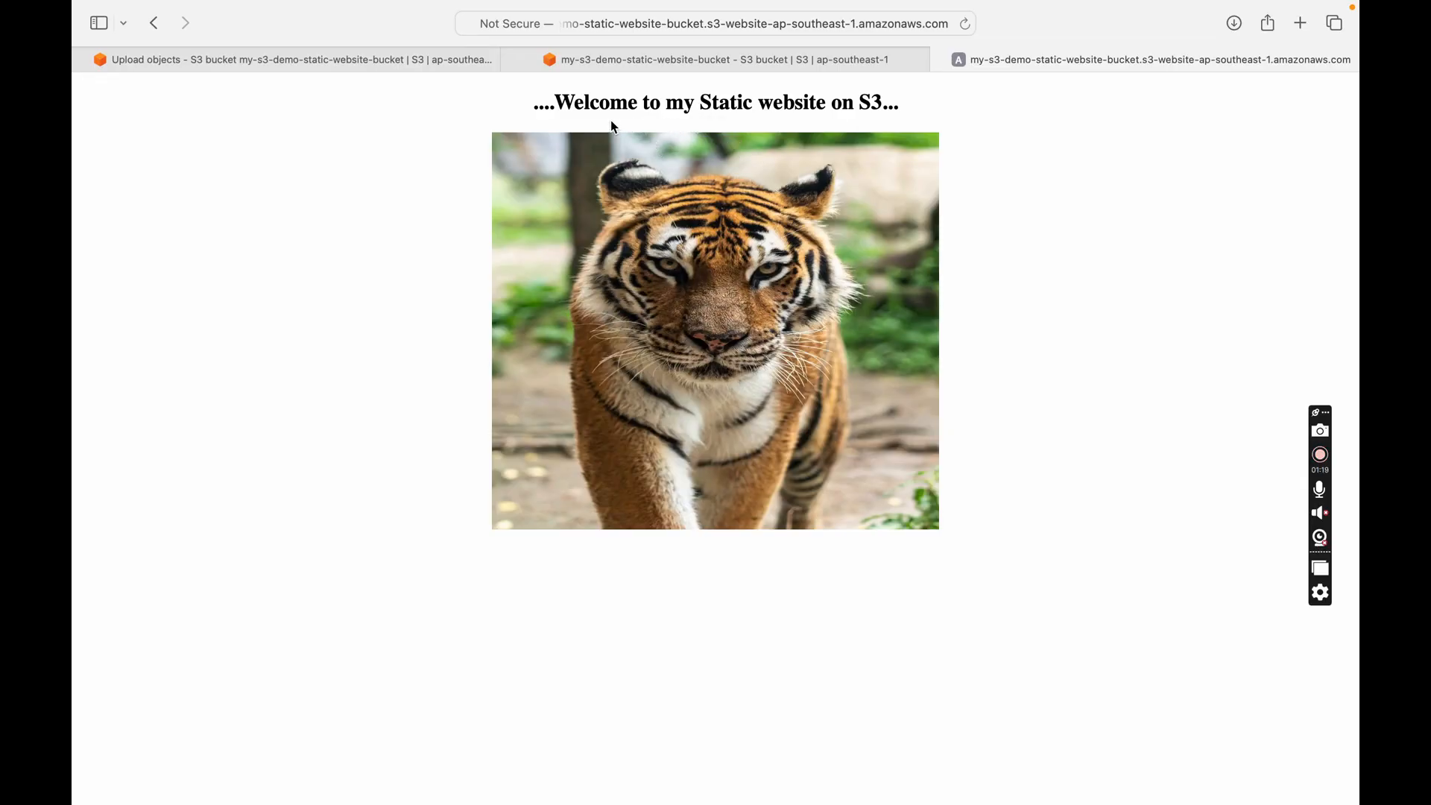
Try to load the website endpoint with the last two characters of its address removed.
{"action": "left_click", "coordinate": [907, 23]}
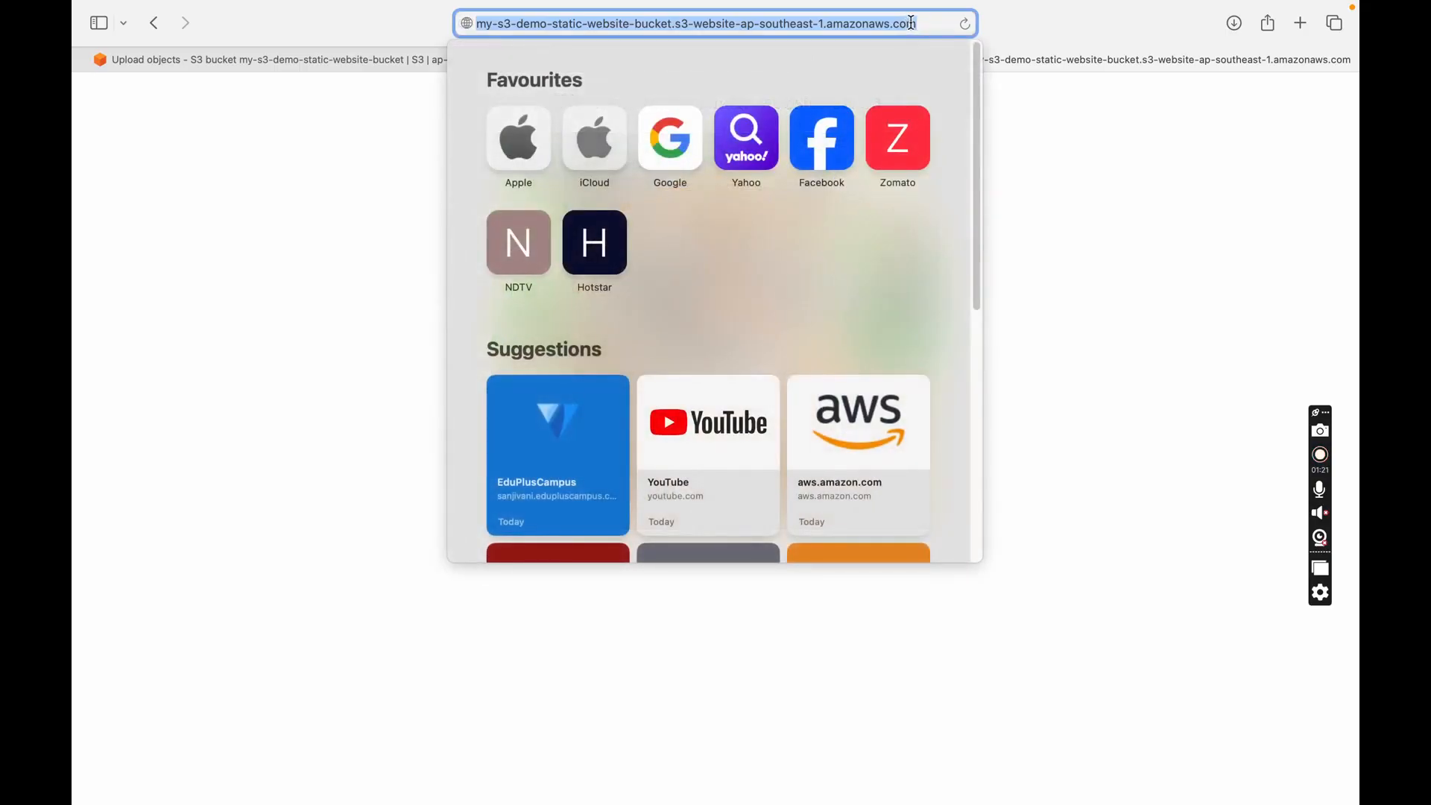
{"action": "left_click", "coordinate": [931, 26]}
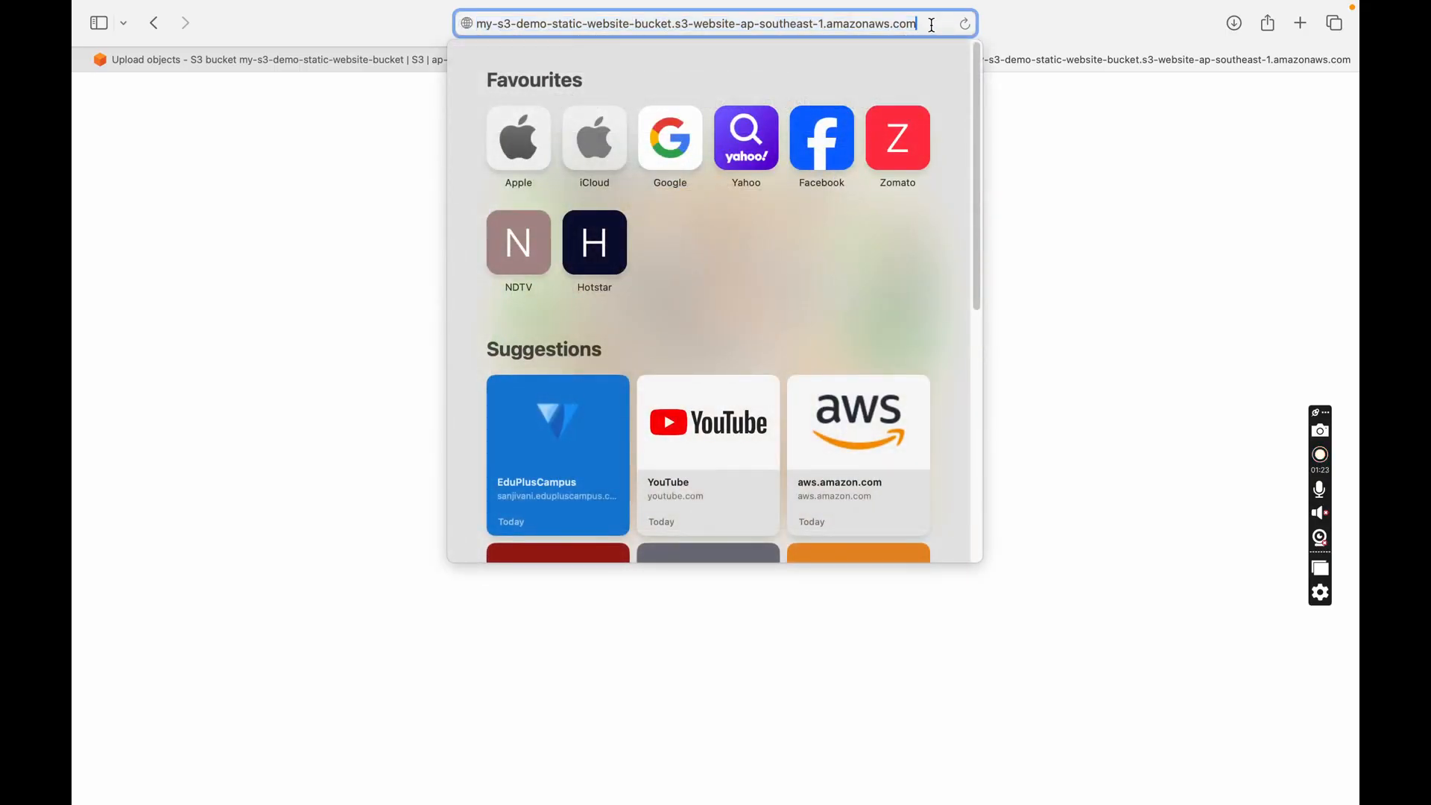
{"action": "key", "text": "BackSpace"}
{"action": "key", "text": "BackSpace"}
{"action": "key", "text": "Return"}
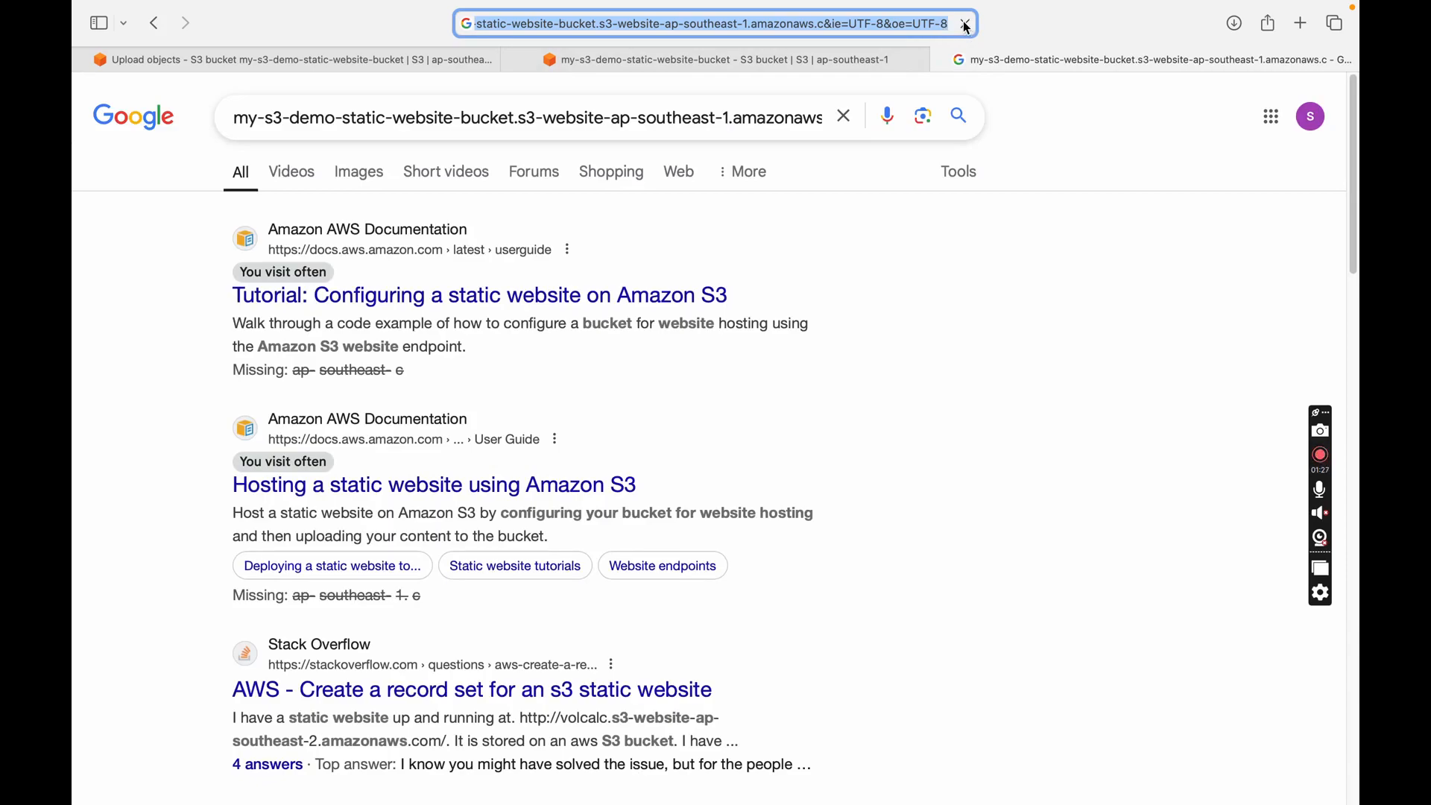
Load the copied website endpoint with an invalid path after the slash to test the error page, and highlight the page's heading.
{"action": "left_click", "coordinate": [964, 27]}
{"action": "key", "text": "super+v"}
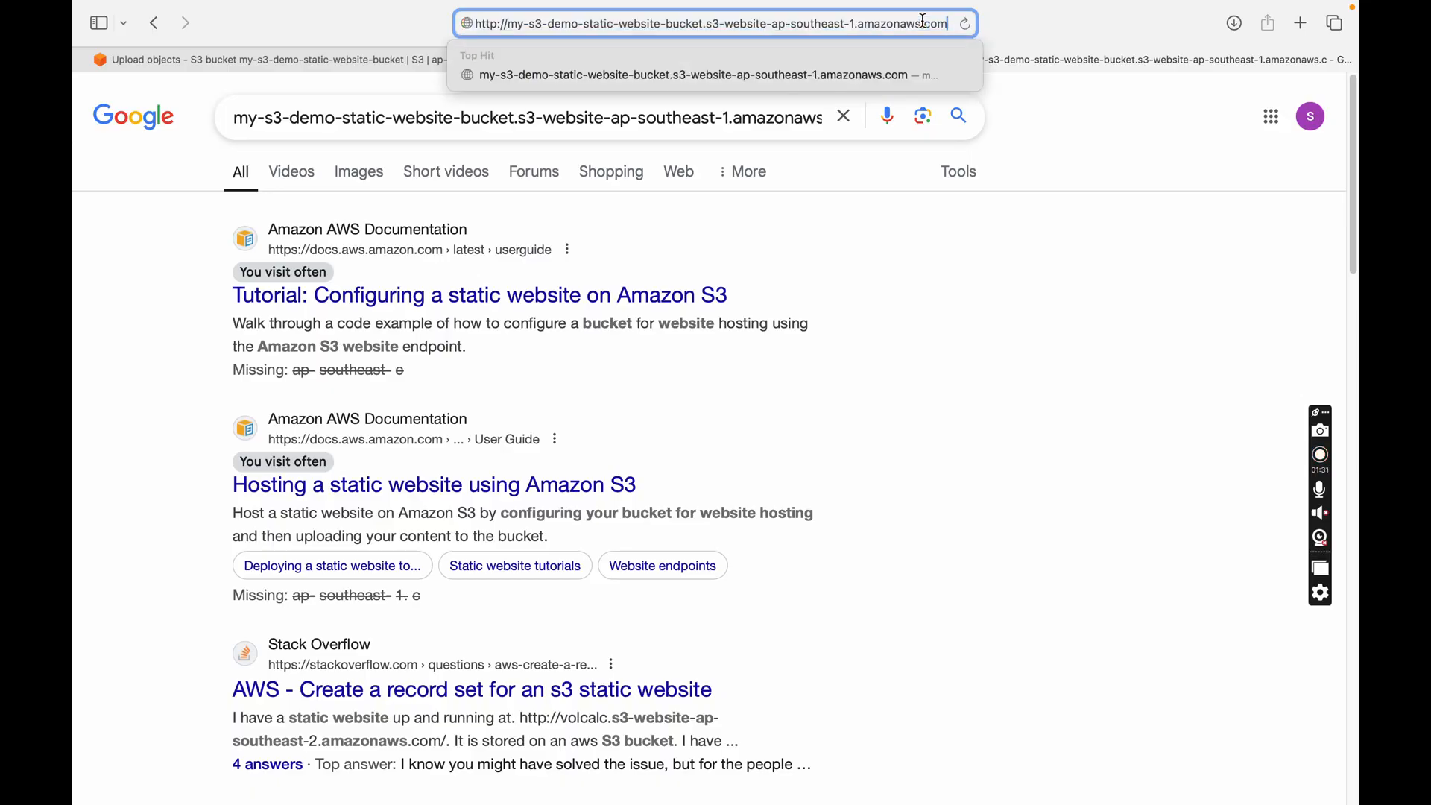
{"action": "key", "text": "Down"}
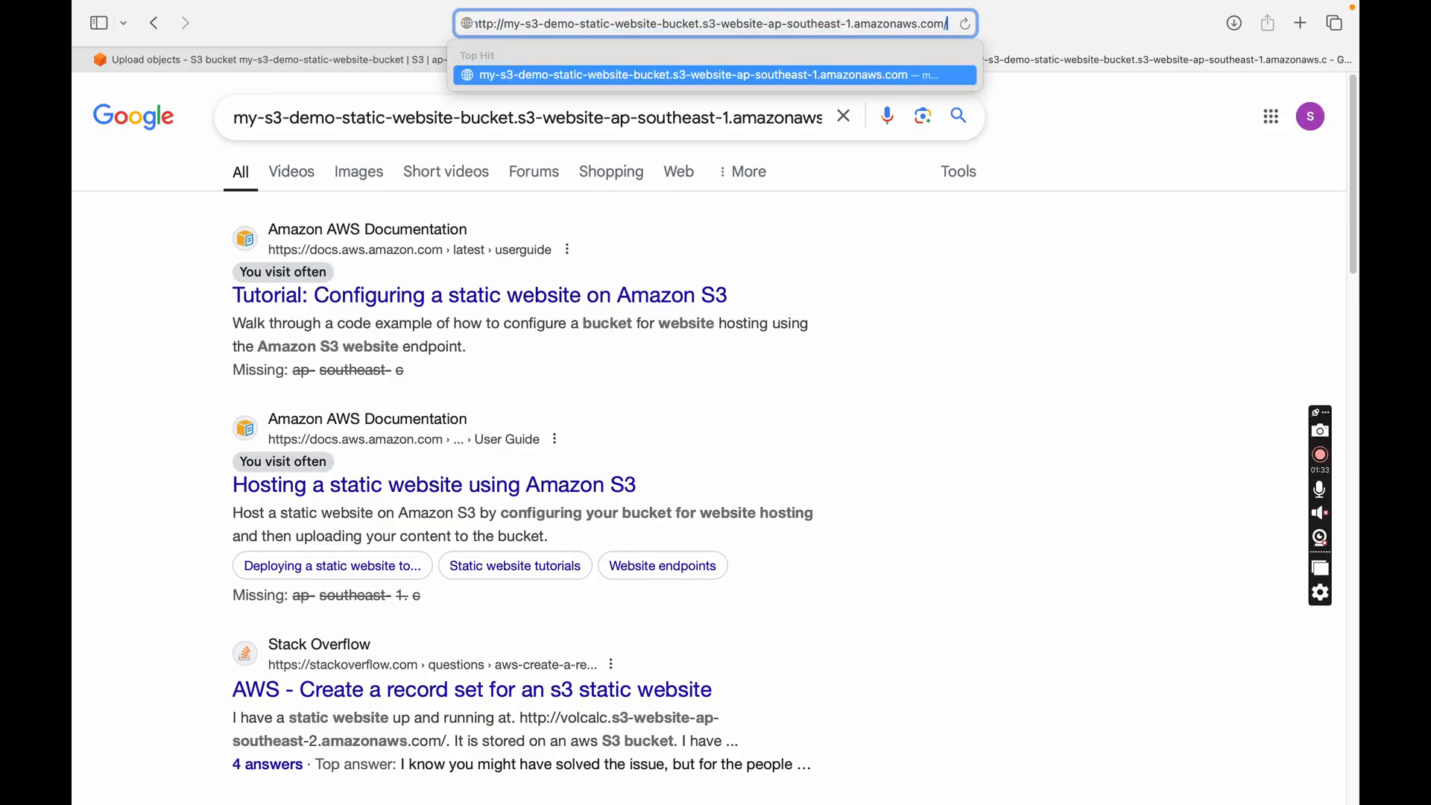
{"action": "key", "text": "Return"}
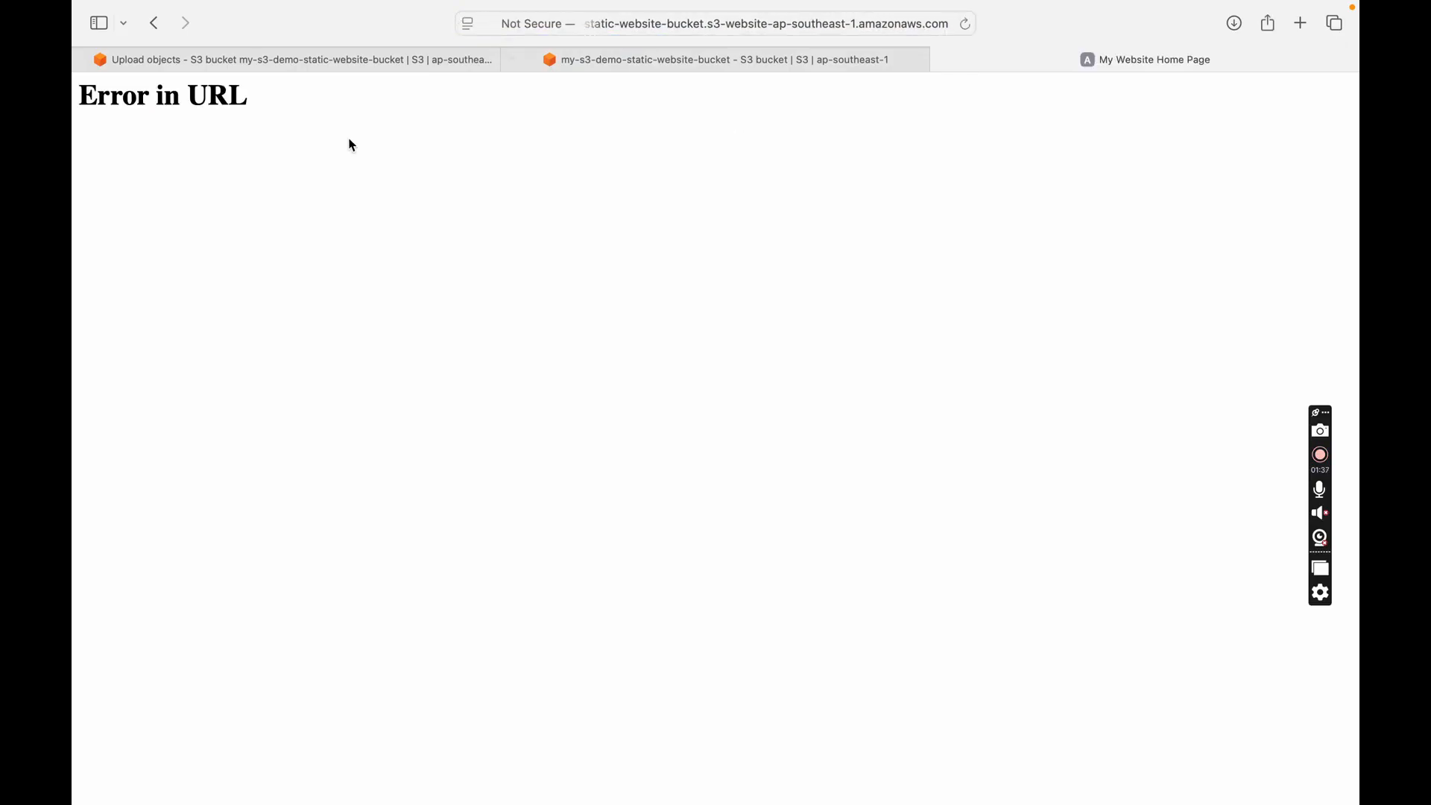
{"action": "left_click", "coordinate": [270, 101]}
{"action": "left_click_drag", "start_coordinate": [270, 100], "coordinate": [77, 94]}
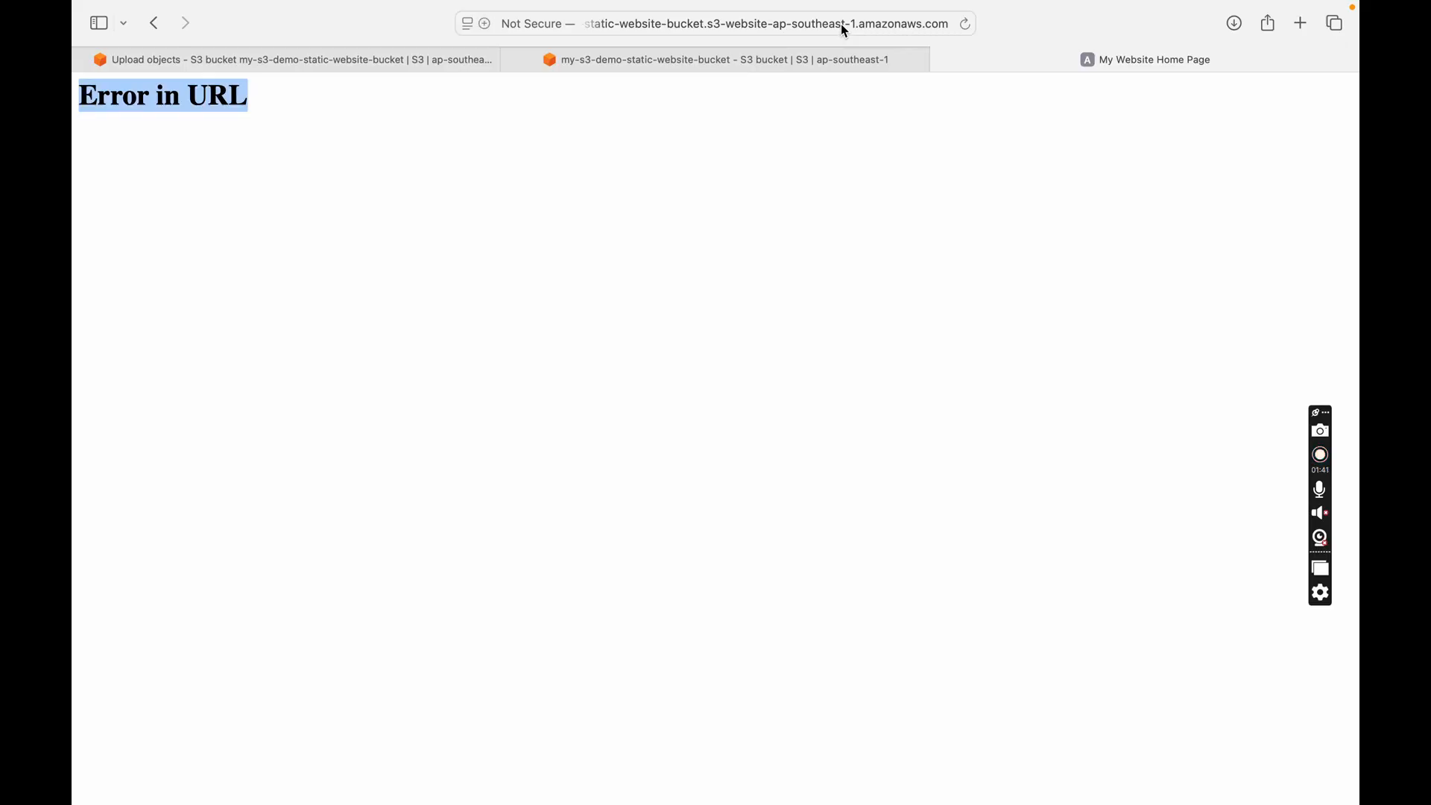
Return to the bucket's console page, dismiss the static website hosting notification and go back to the general purpose buckets list.
{"action": "left_click", "coordinate": [794, 61]}
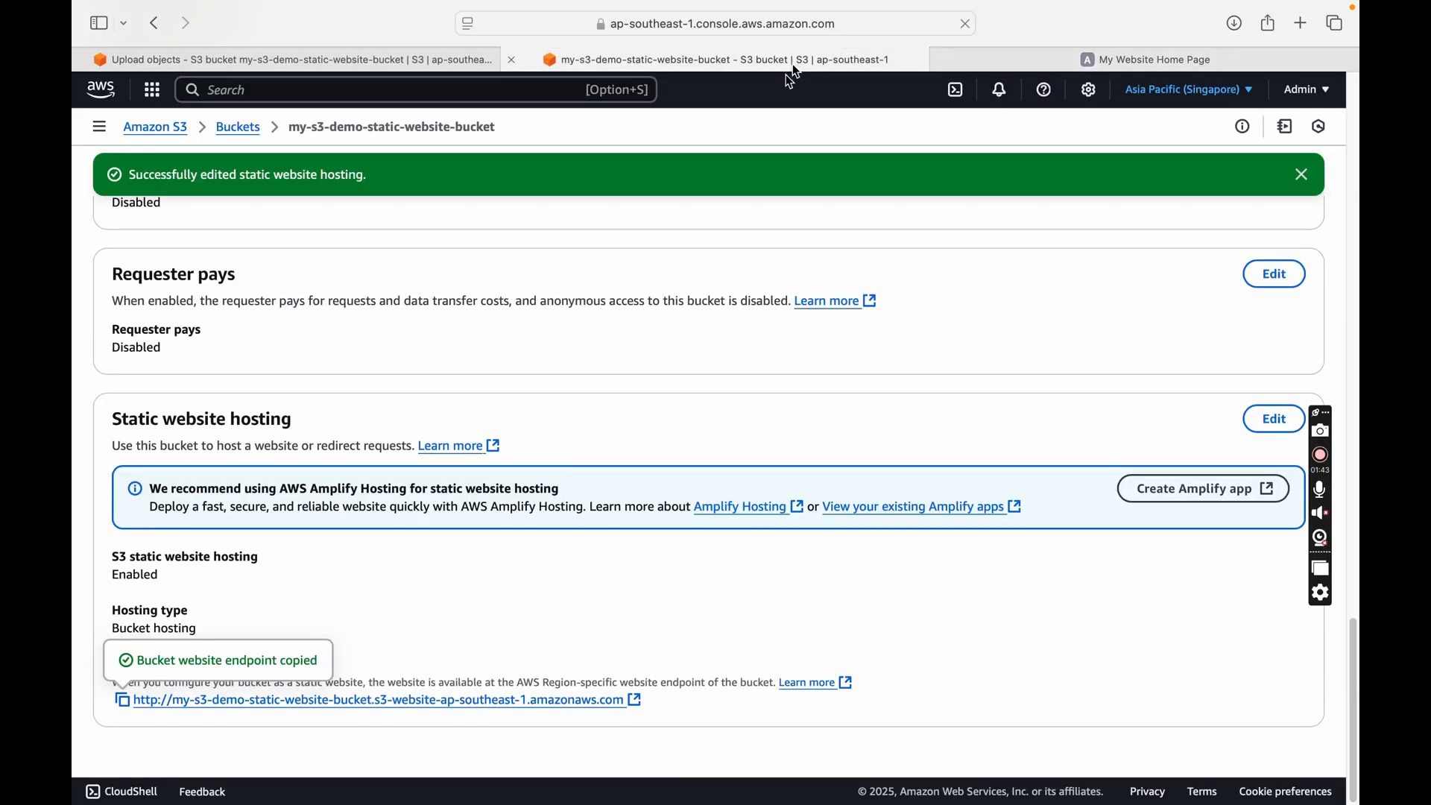
{"action": "left_click", "coordinate": [1302, 174]}
{"action": "left_click_drag", "start_coordinate": [1355, 633], "coordinate": [1354, 62]}
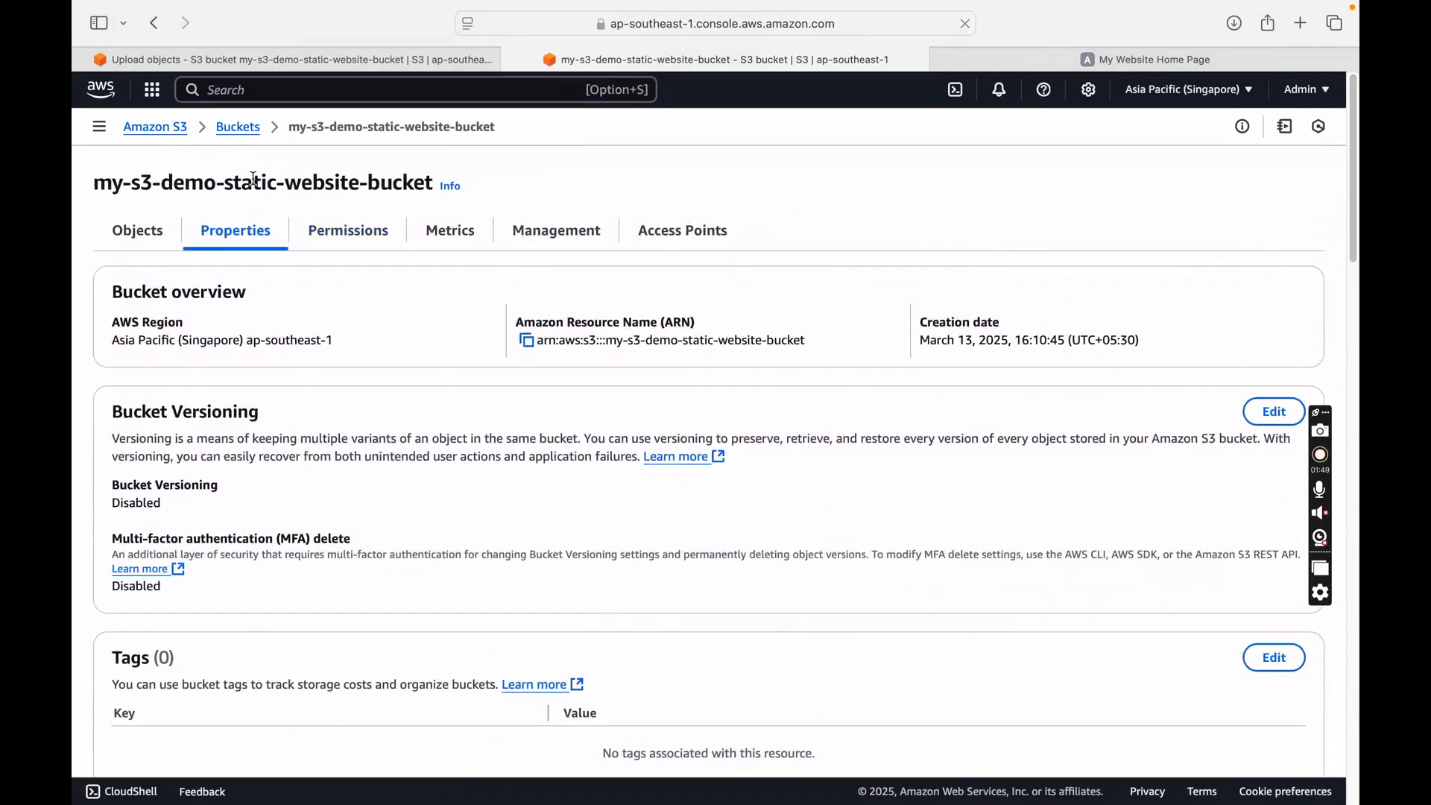
{"action": "left_click", "coordinate": [235, 128]}
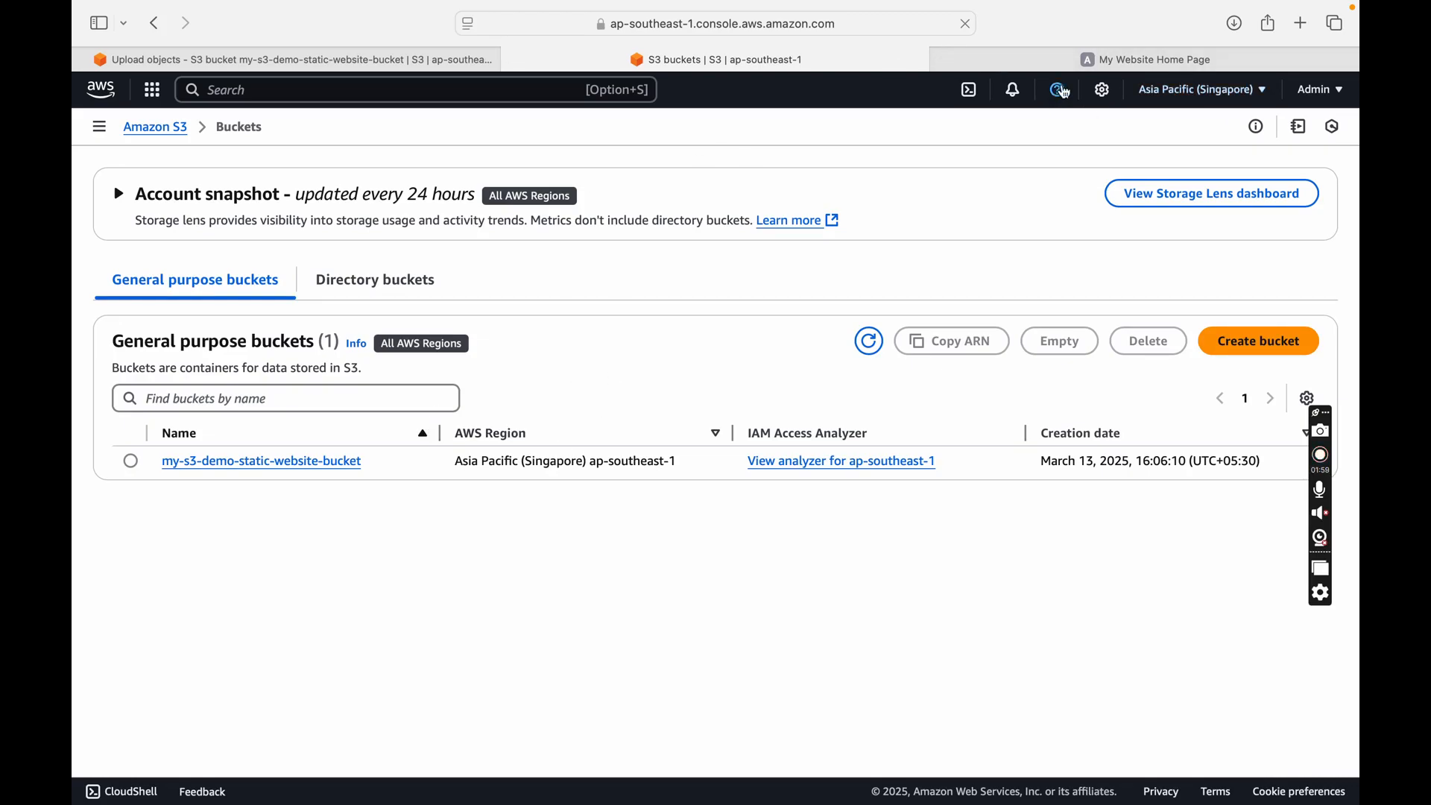
{"action": "left_click", "coordinate": [152, 128]}
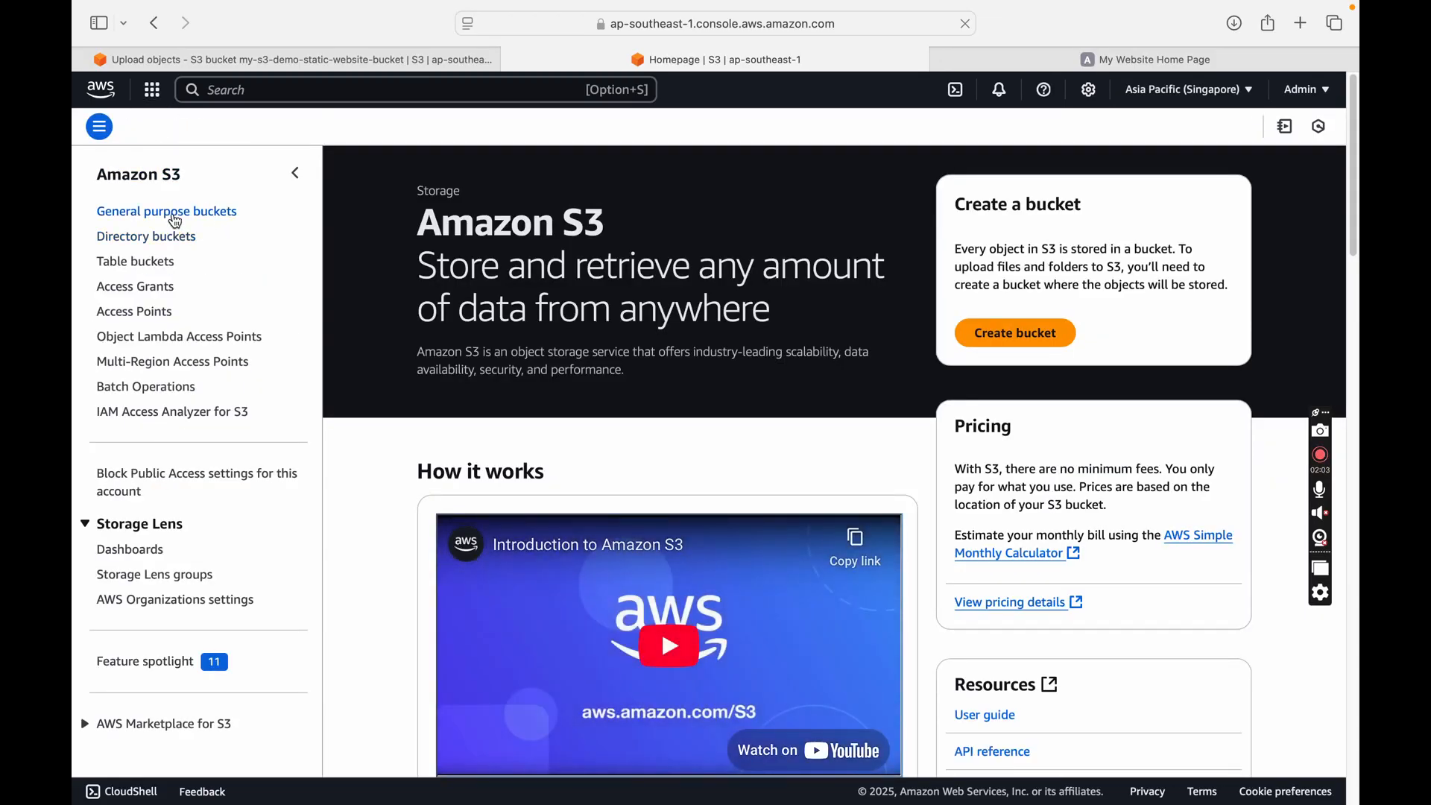
{"action": "left_click", "coordinate": [176, 214]}
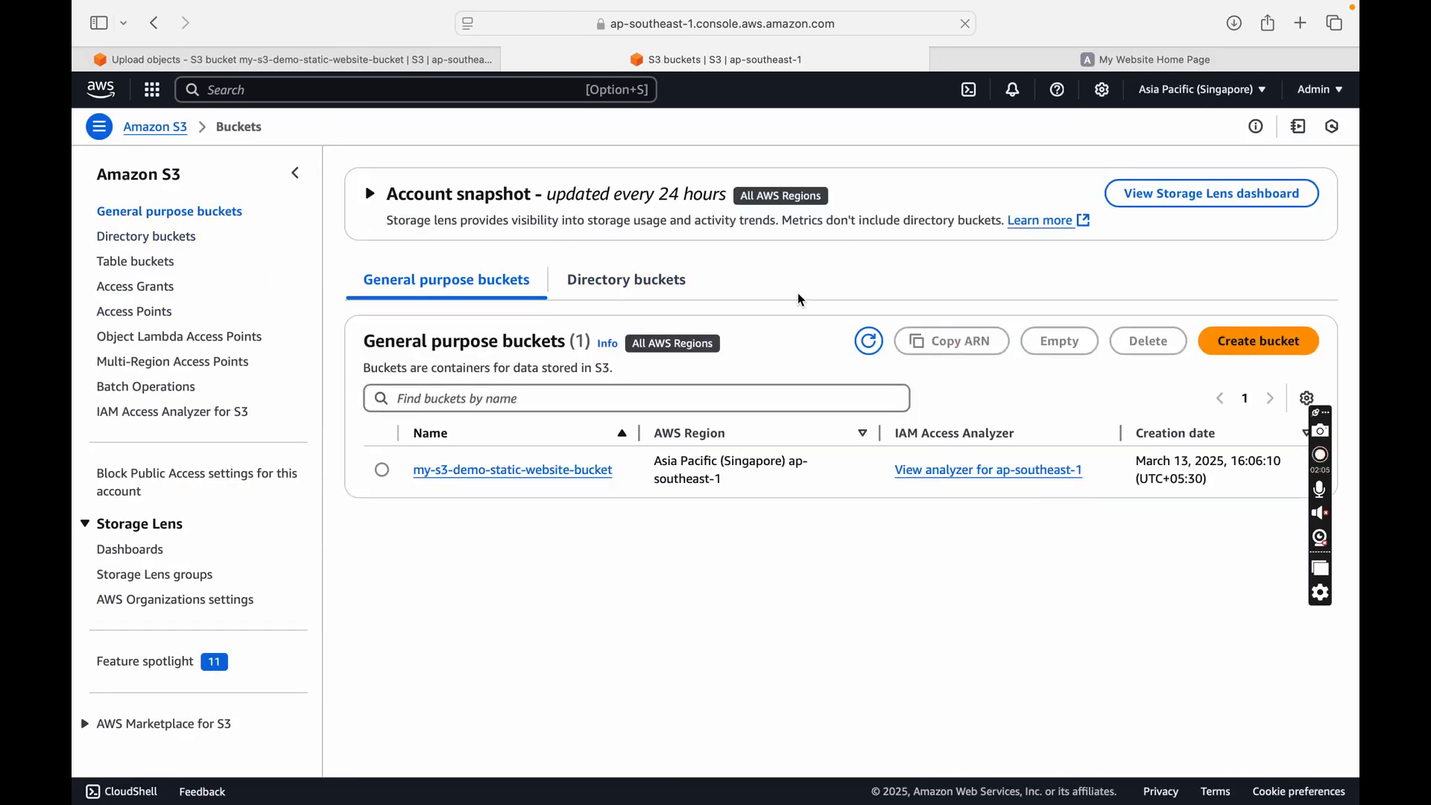